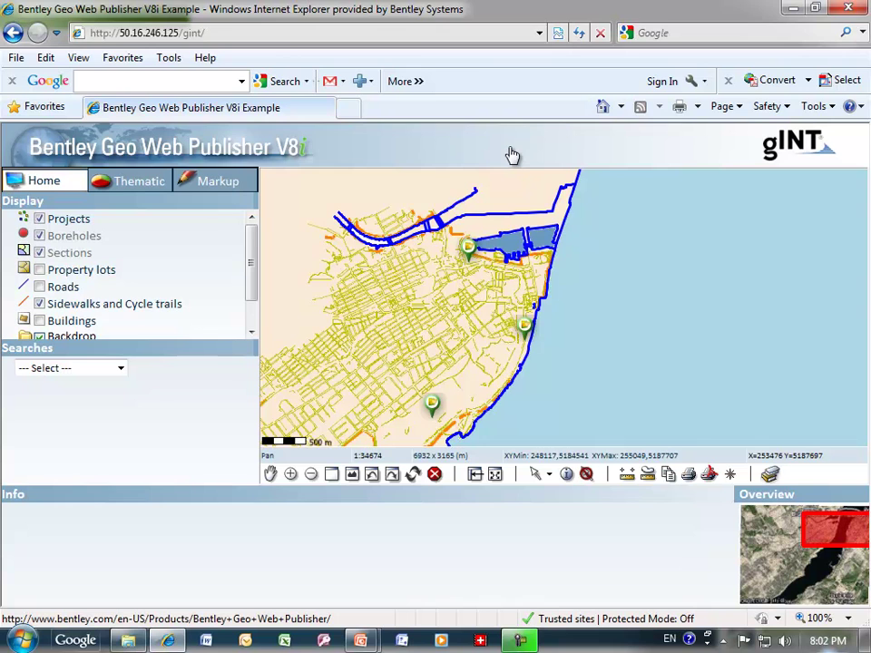
pyautogui.click(513, 154)
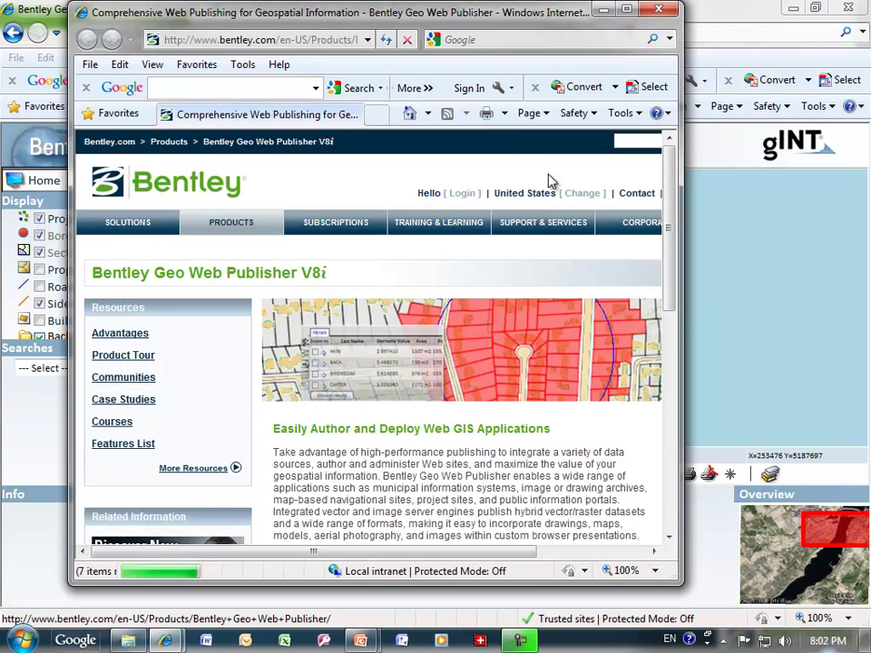
pyautogui.click(669, 10)
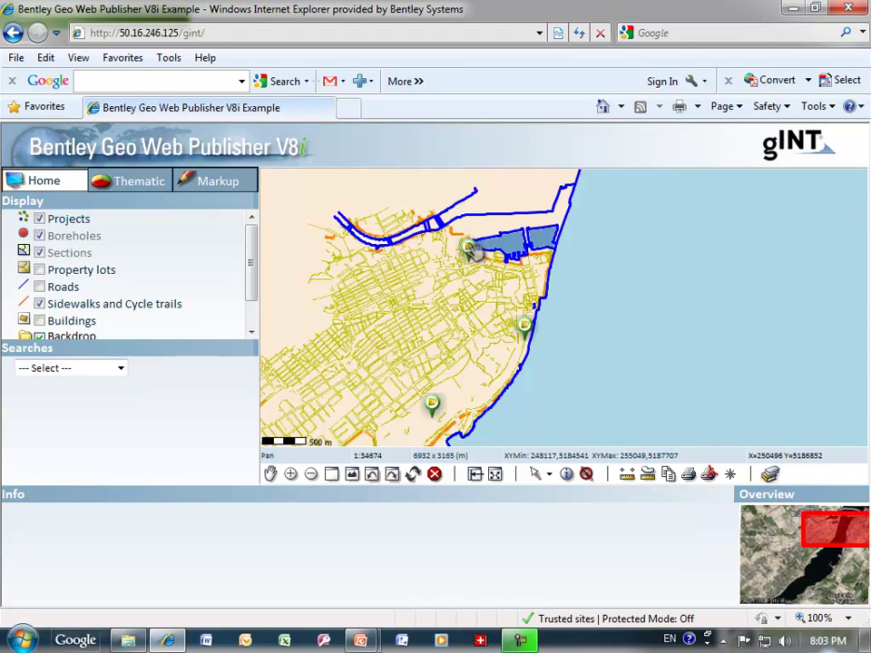
# - Zoom the map to 1:9568 and pan to the waterfront boreholes across sections E to N
pyautogui.moveTo(471, 251)
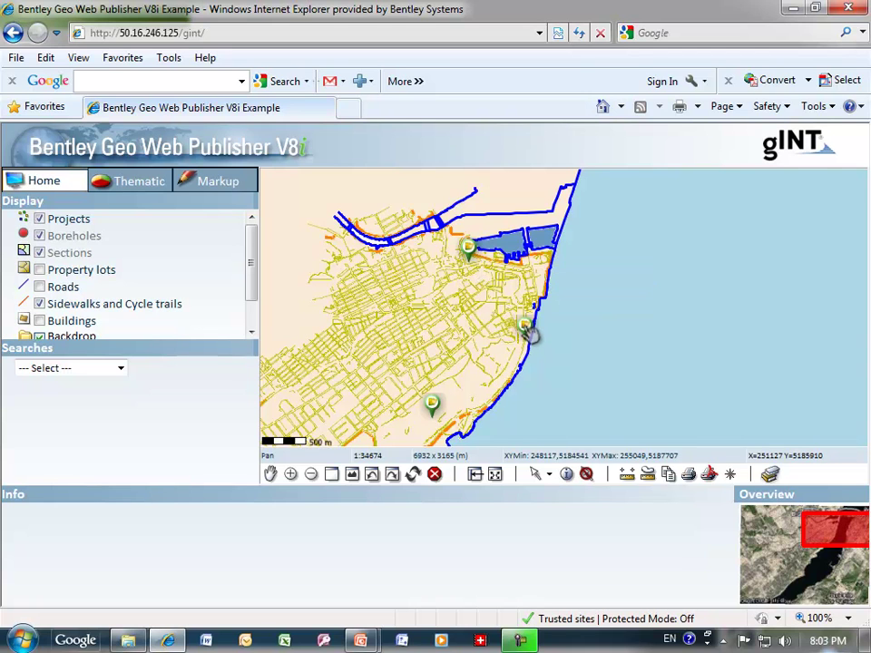
pyautogui.moveTo(529, 336)
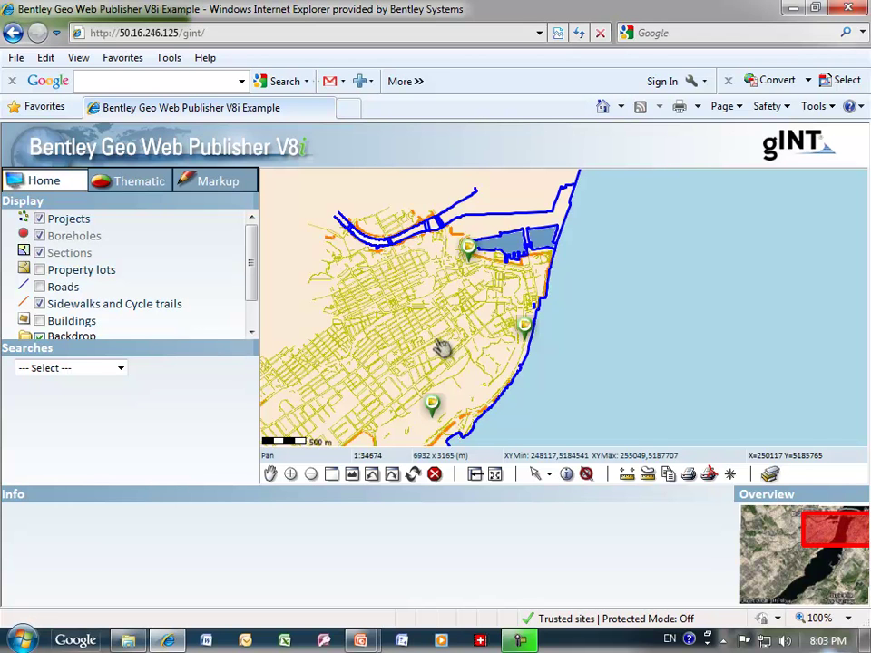
pyautogui.scroll(1, 457, 315)
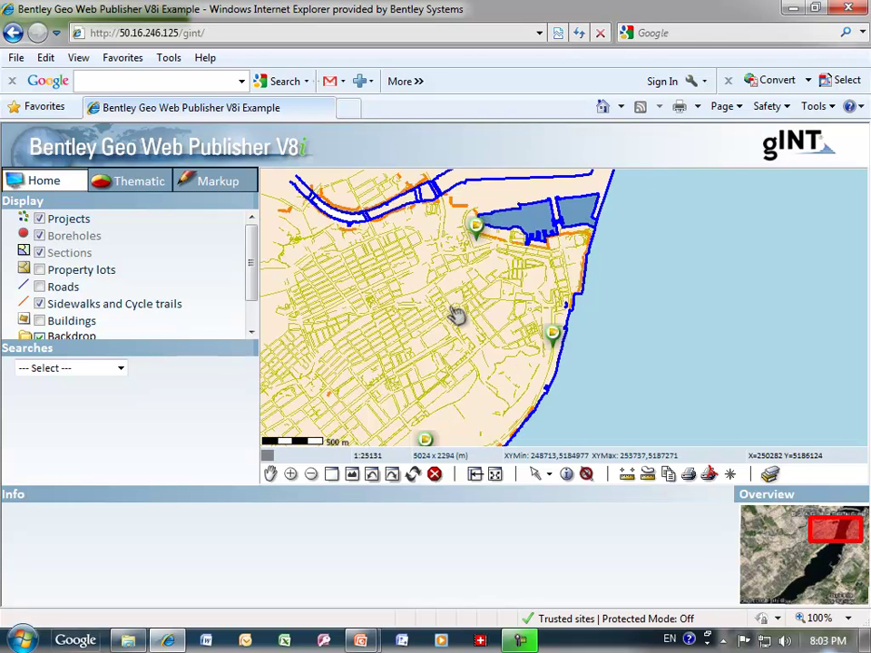
pyautogui.scroll(1, 456, 315)
pyautogui.scroll(1, 456, 315)
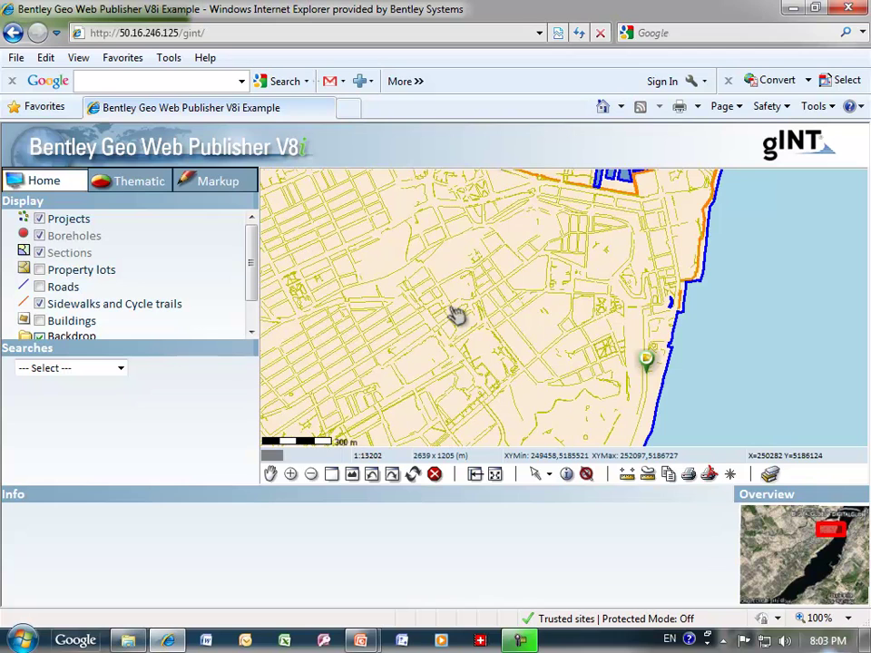
pyautogui.scroll(1, 456, 315)
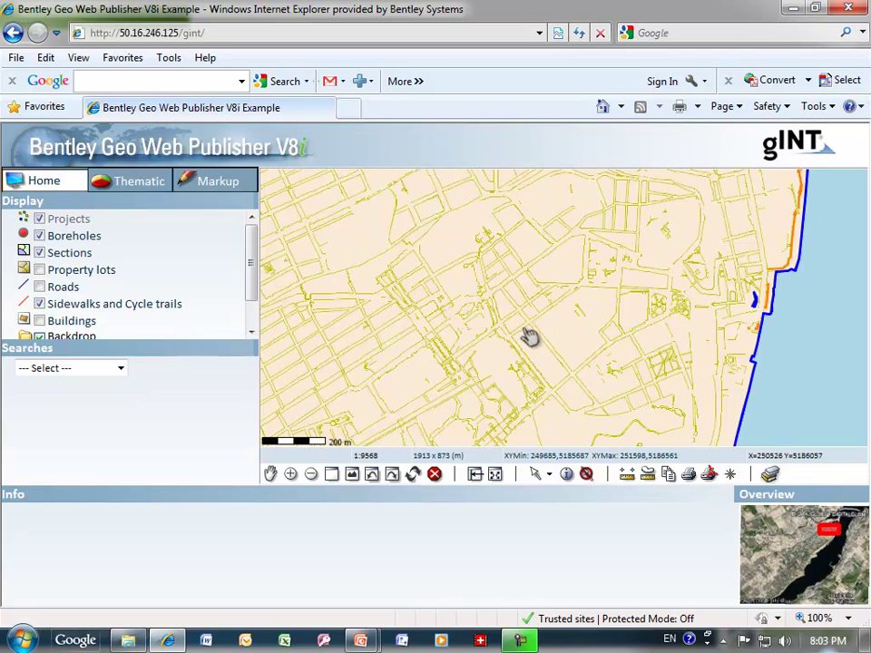
pyautogui.moveTo(564, 338); pyautogui.dragTo(410, 250)
pyautogui.moveTo(459, 272); pyautogui.dragTo(344, 305)
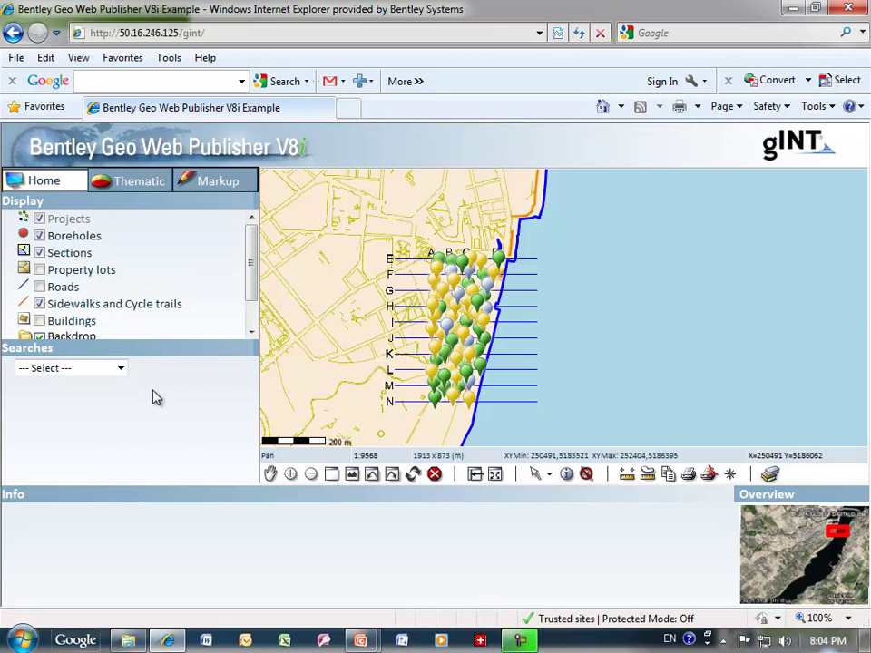
# - Glance at the Searches list, then query borehole BH-38 to show its CP, 18 m record
pyautogui.click(124, 370)
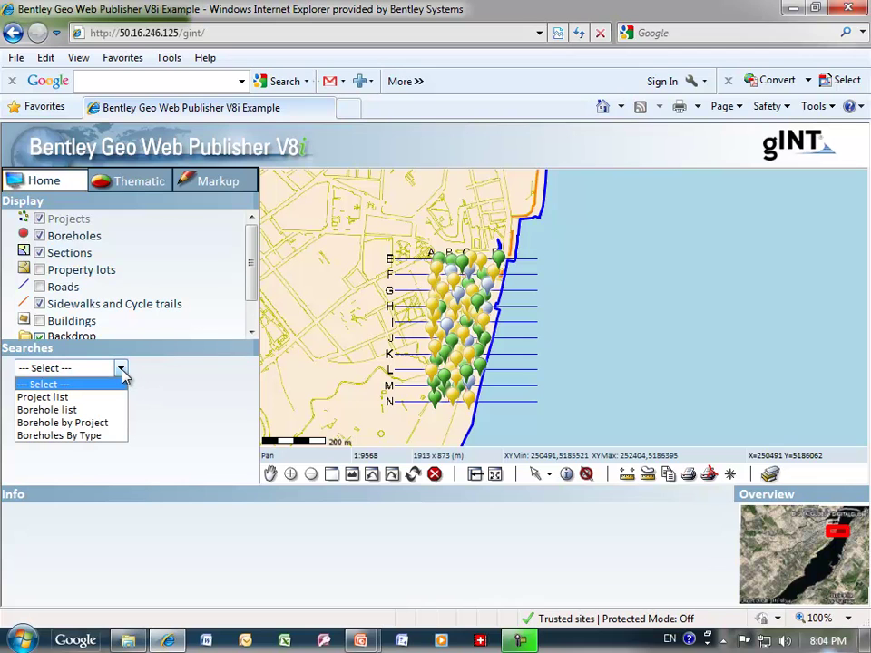
pyautogui.click(121, 369)
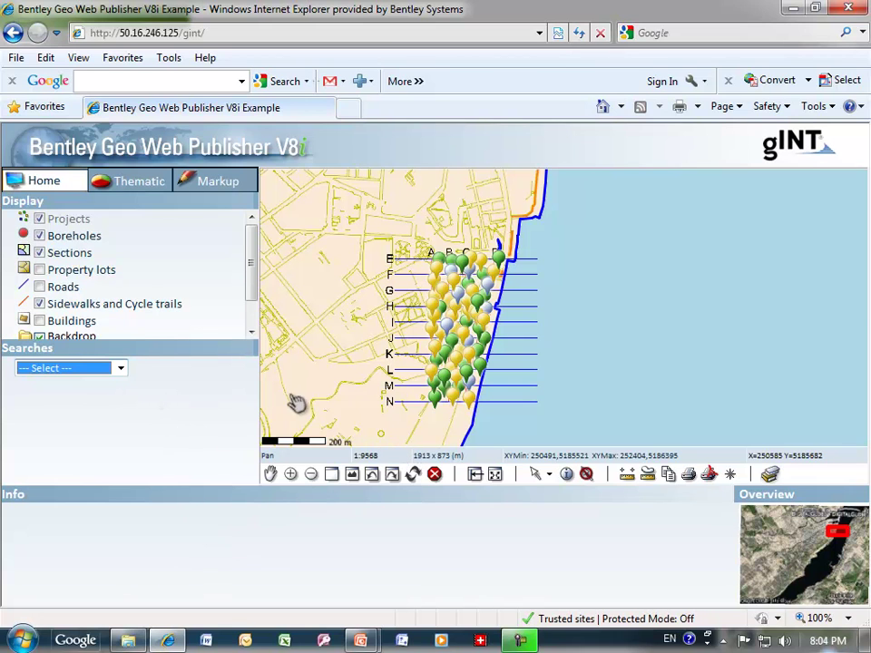
pyautogui.click(567, 476)
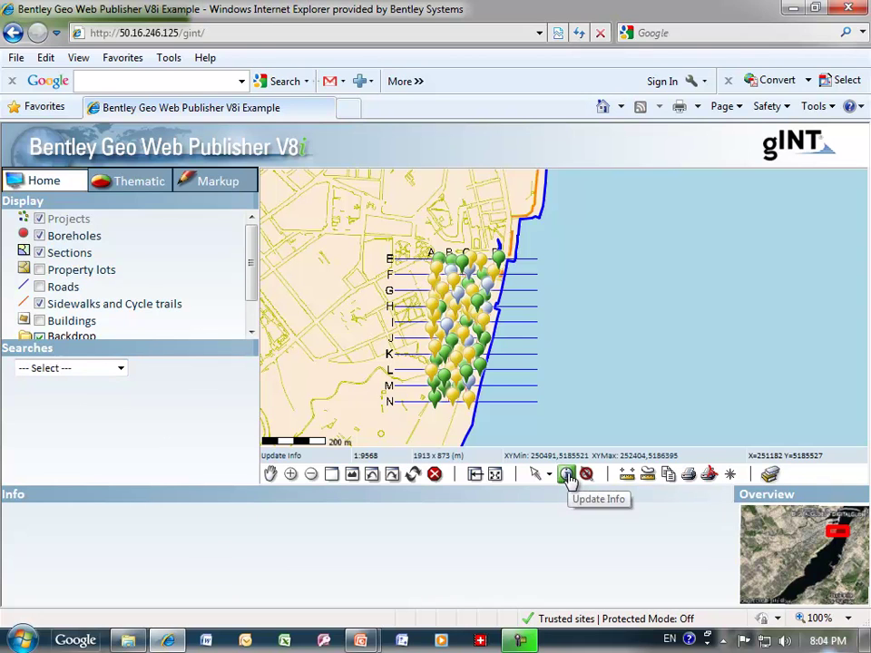
pyautogui.click(436, 268)
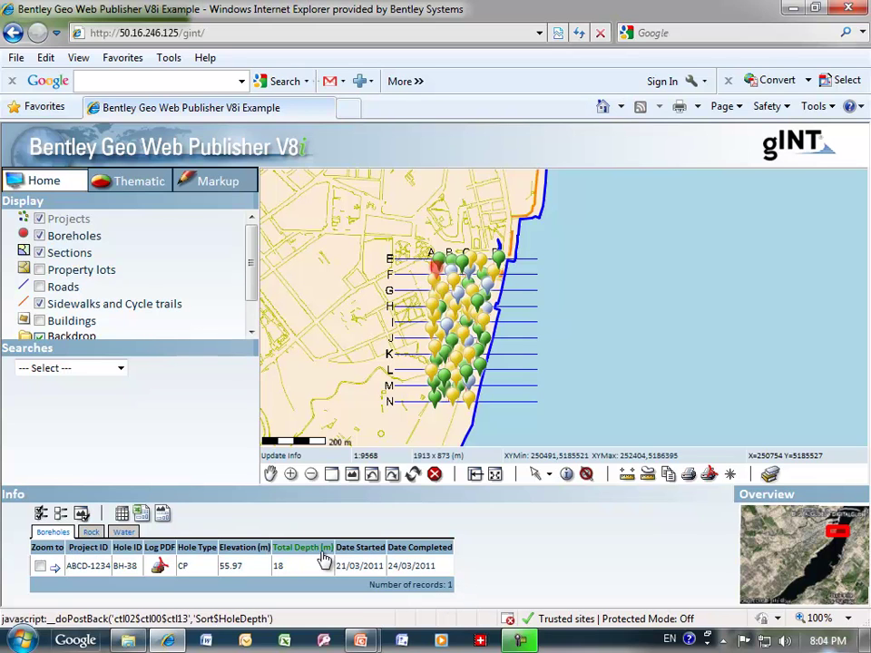
pyautogui.click(94, 533)
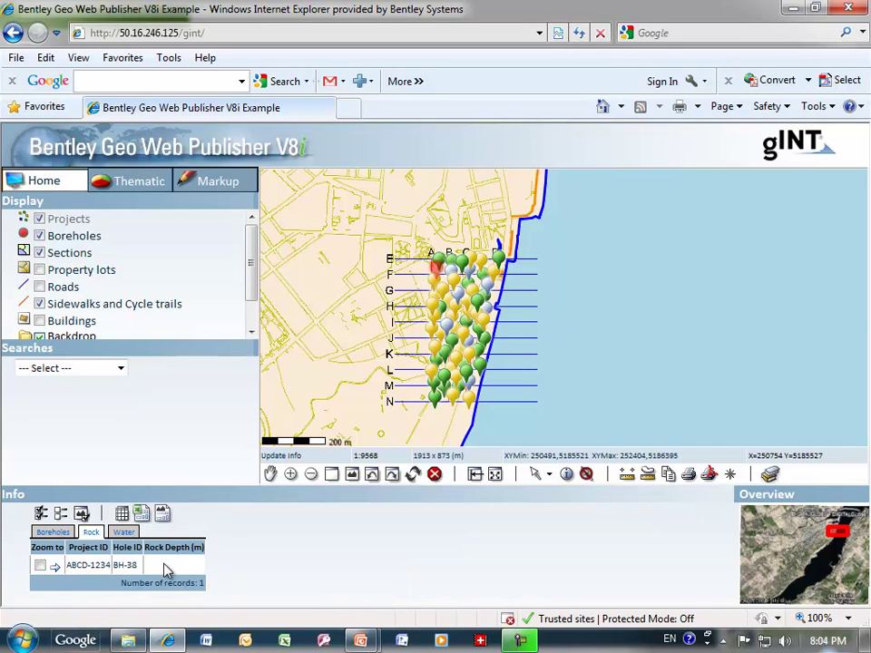
pyautogui.click(123, 533)
pyautogui.click(476, 596)
pyautogui.click(52, 532)
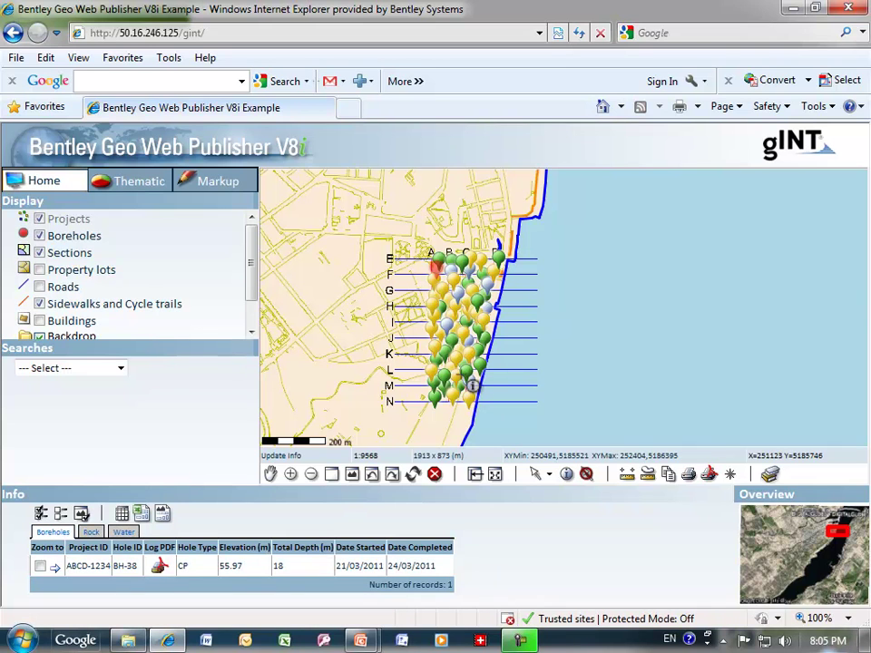
# - Circle-select the boreholes across sections E to I and list their 39 records in Info
pyautogui.click(537, 477)
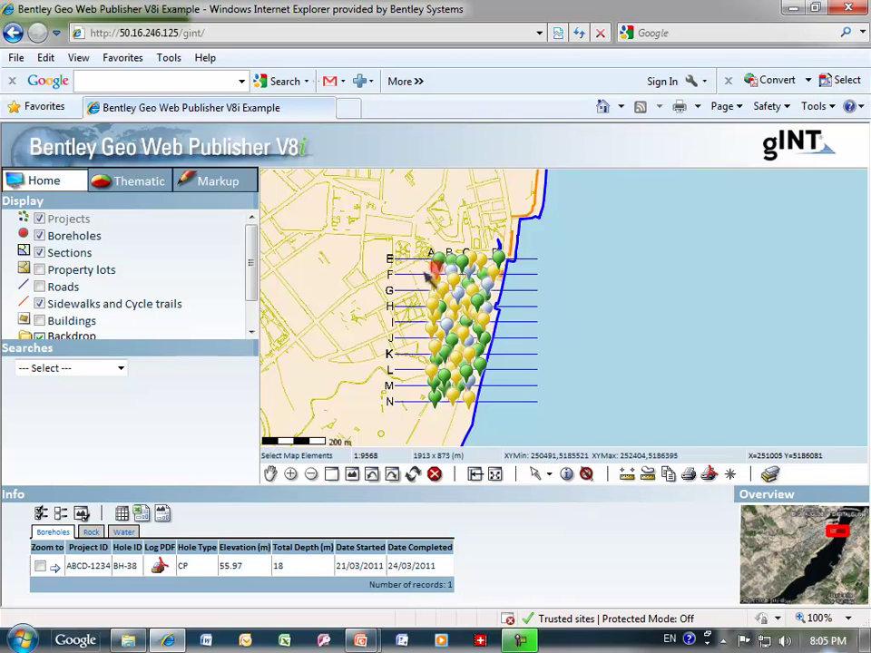
pyautogui.click(549, 475)
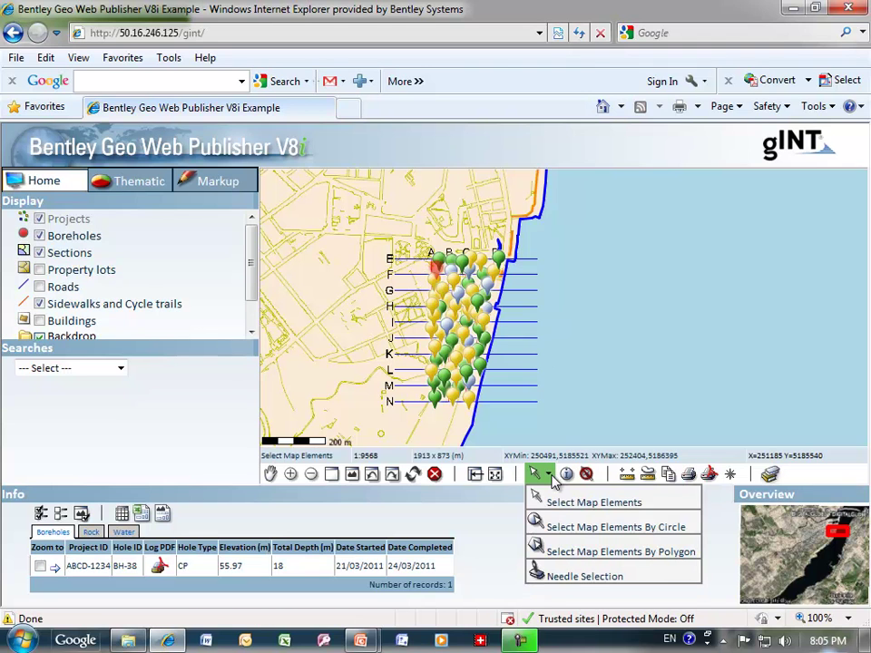
pyautogui.click(577, 529)
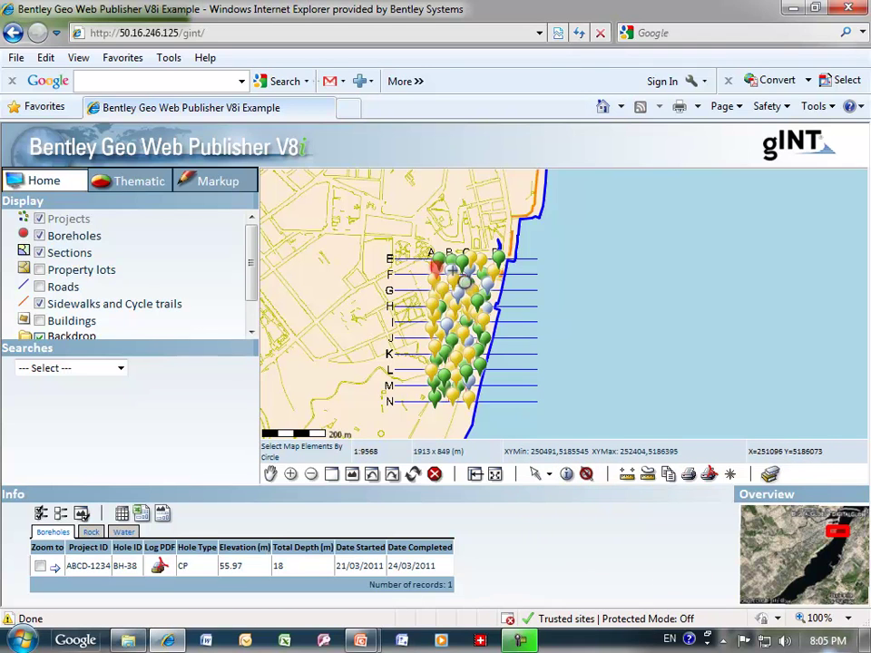
pyautogui.moveTo(449, 280); pyautogui.dragTo(473, 338)
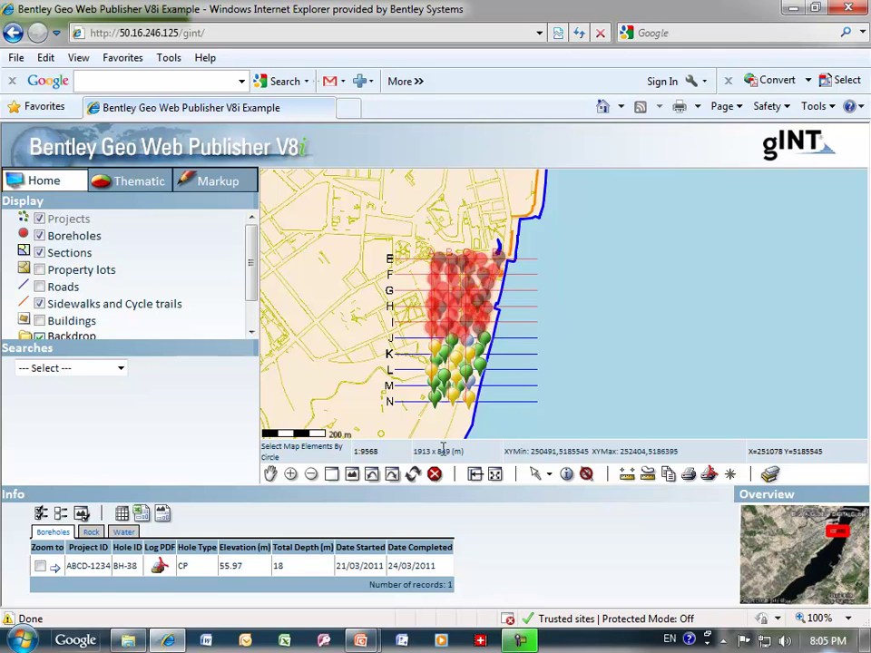
pyautogui.click(567, 476)
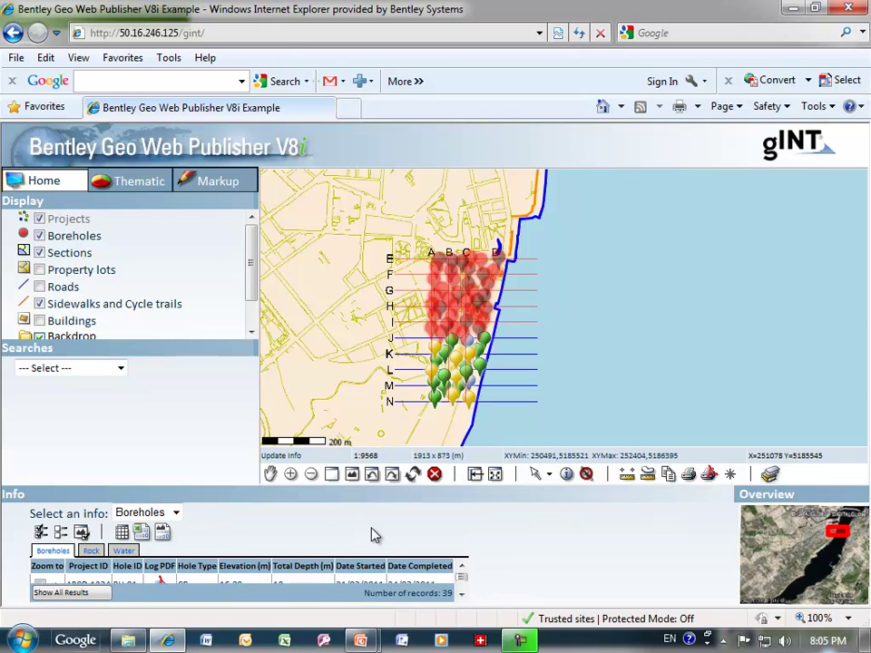
# - Float the Info panel over the map, show all 39 results, and enlarge the window
pyautogui.moveTo(351, 496); pyautogui.dragTo(420, 177)
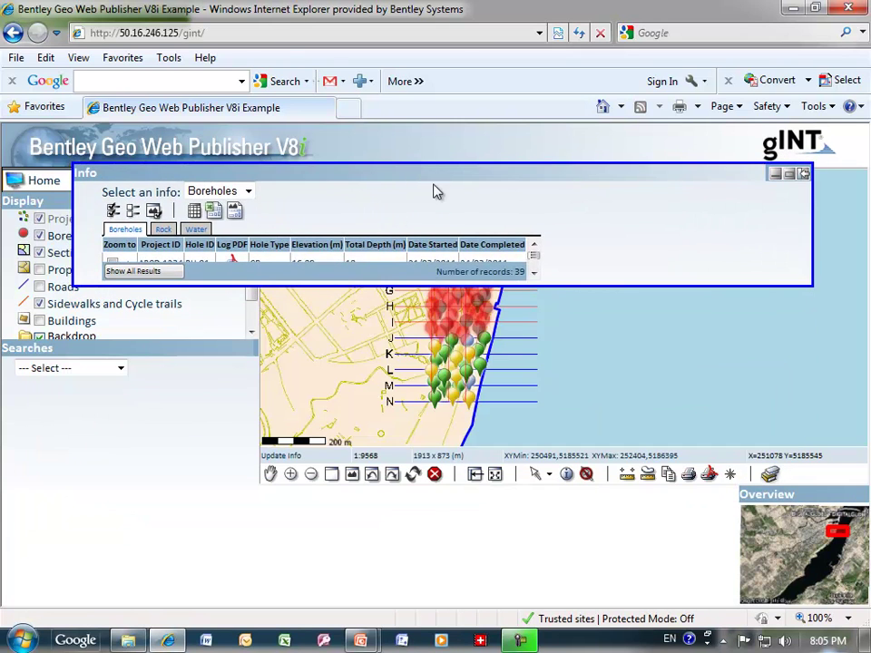
pyautogui.moveTo(427, 287)
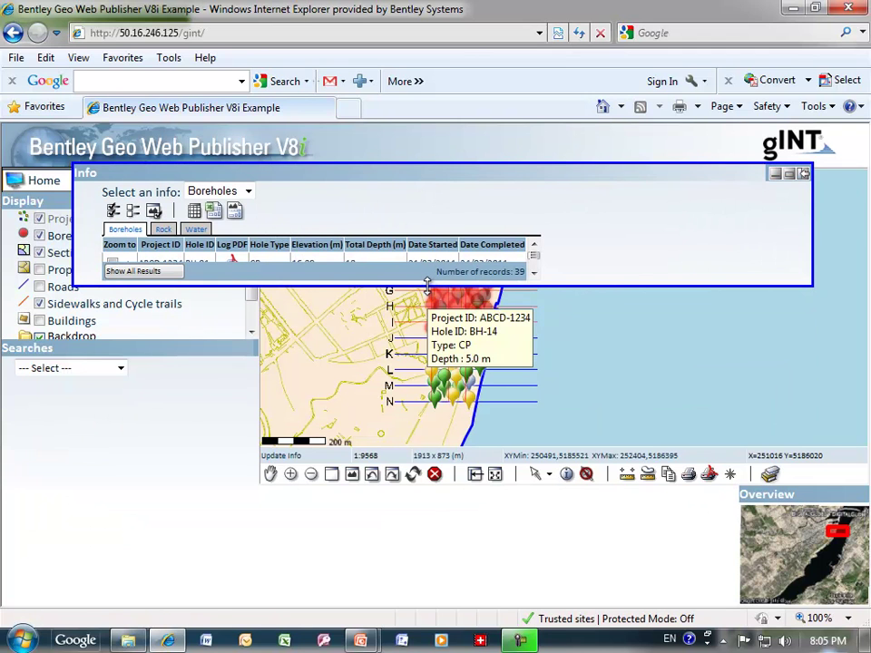
pyautogui.moveTo(427, 287); pyautogui.dragTo(422, 531)
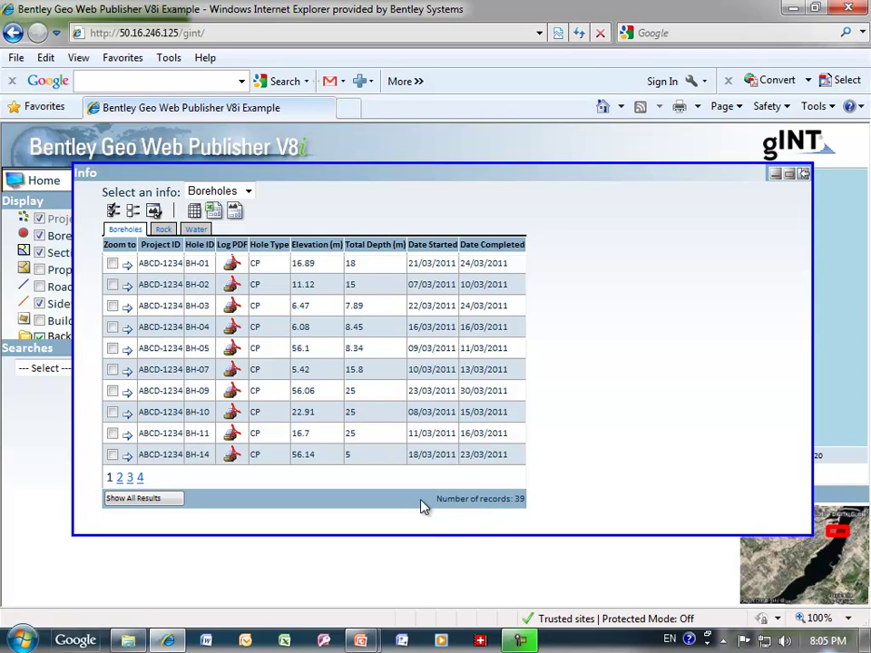
pyautogui.click(174, 508)
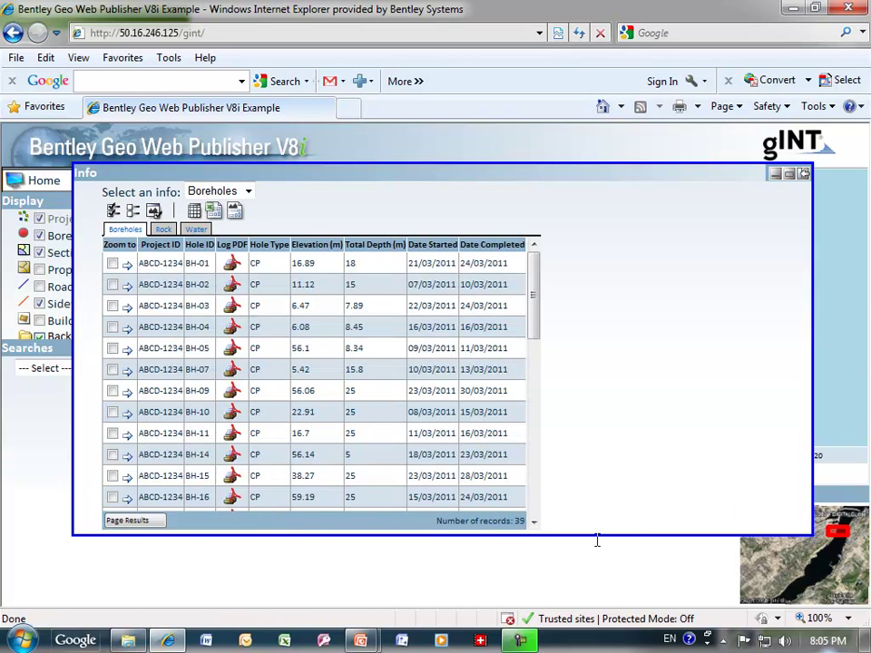
pyautogui.moveTo(600, 537); pyautogui.dragTo(603, 605)
pyautogui.moveTo(630, 173); pyautogui.dragTo(627, 91)
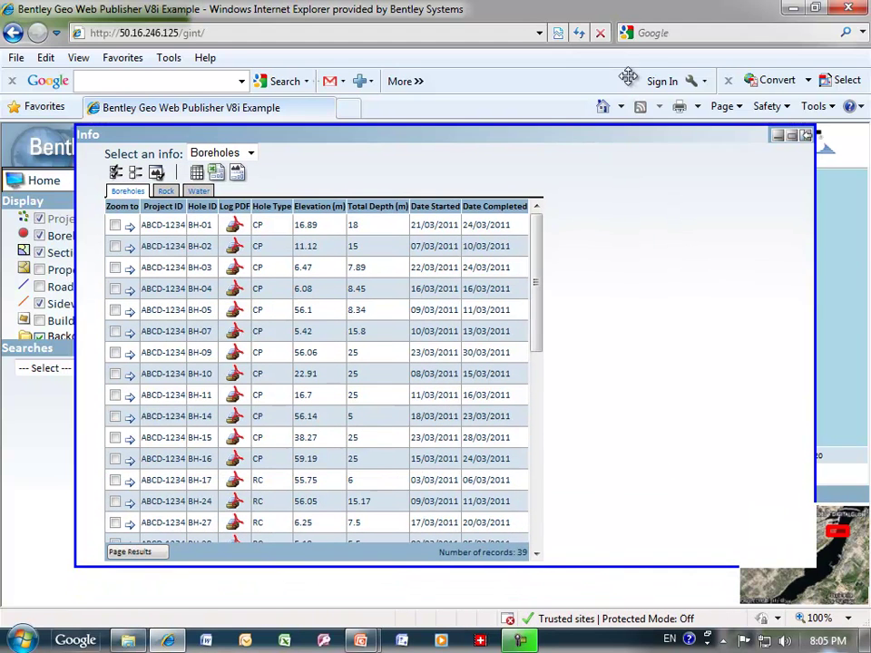
pyautogui.moveTo(568, 566); pyautogui.dragTo(569, 602)
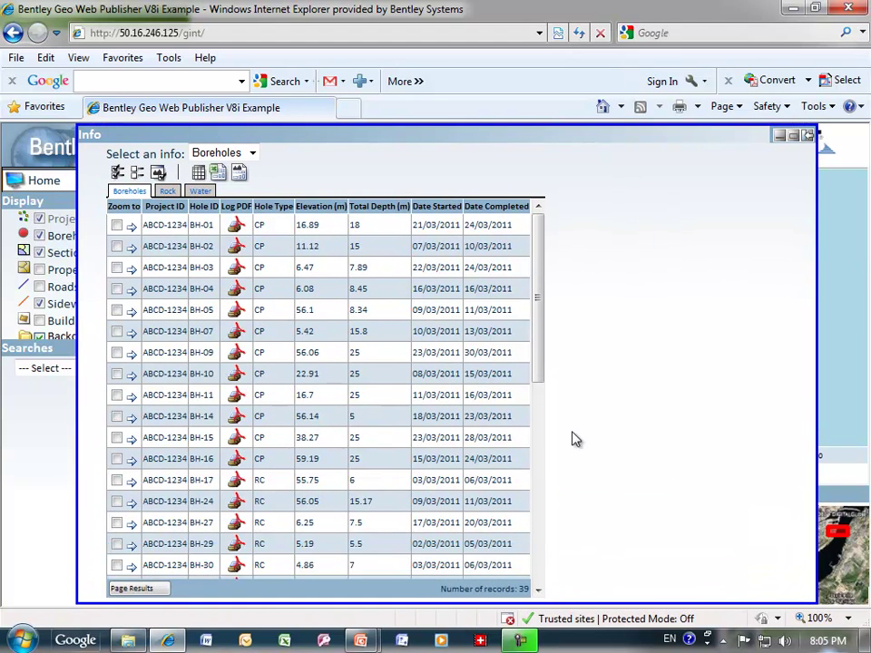
# - Export the borehole table as an Excel report and open it full screen
pyautogui.click(217, 175)
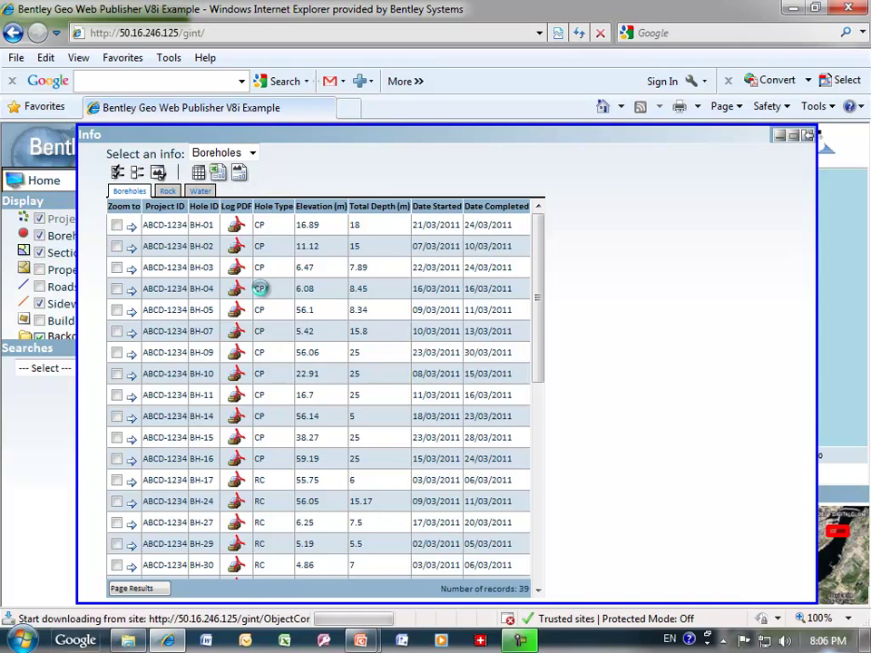
pyautogui.click(409, 334)
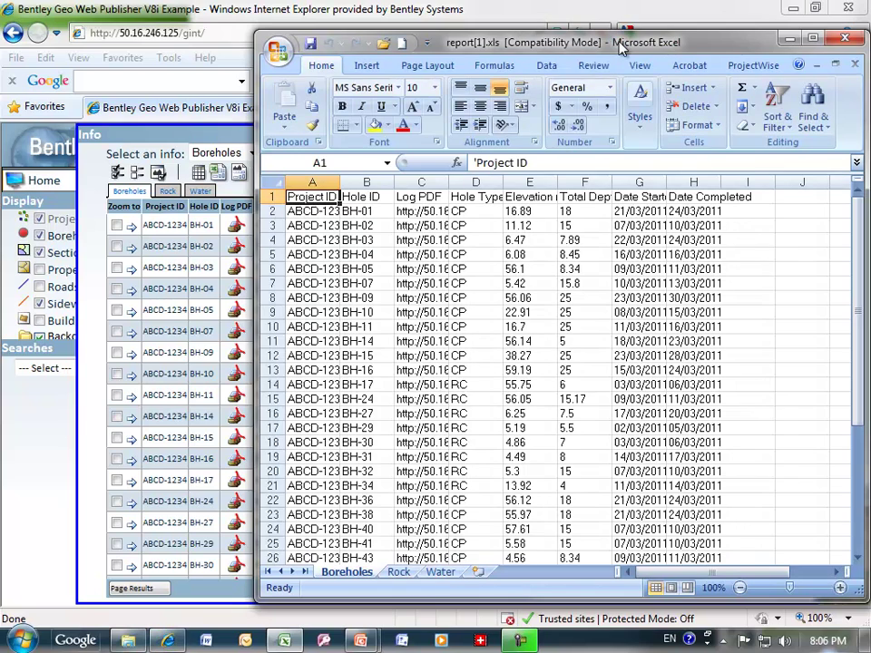
pyautogui.moveTo(464, 31); pyautogui.dragTo(203, 5)
pyautogui.click(575, 28)
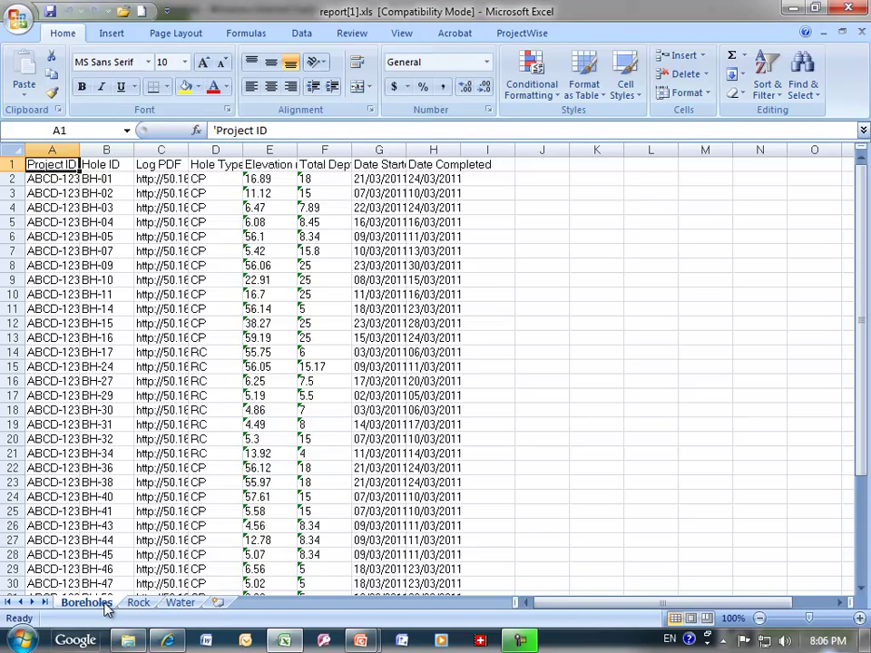
# - Review the Rock and Water sheets, then close the workbook and Excel
pyautogui.click(138, 603)
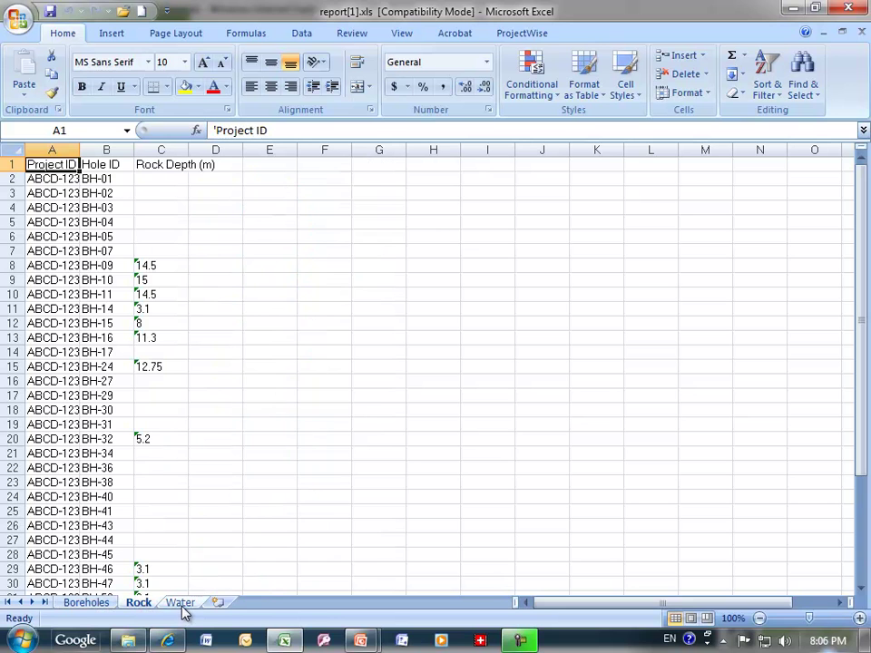
pyautogui.click(181, 603)
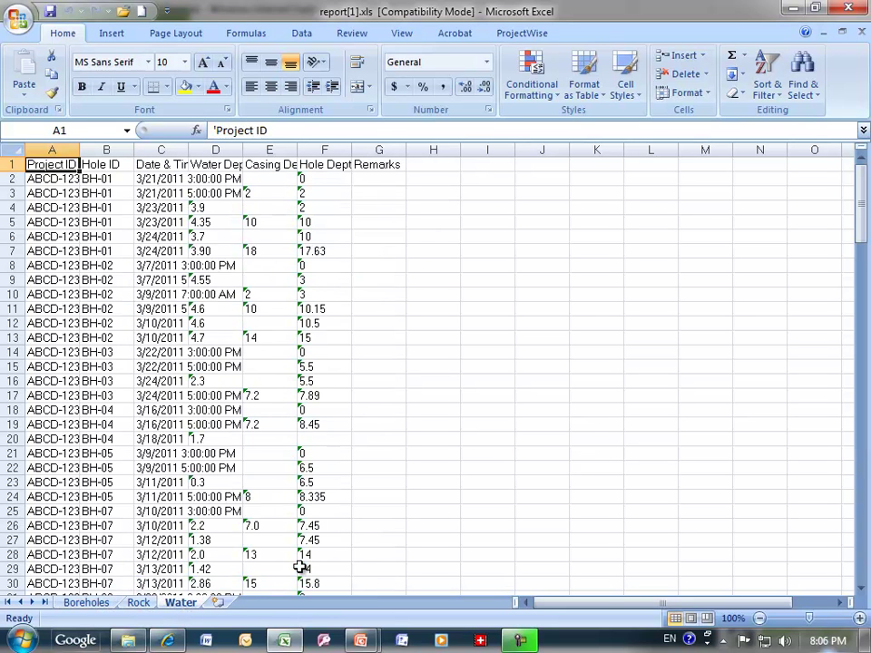
pyautogui.click(861, 31)
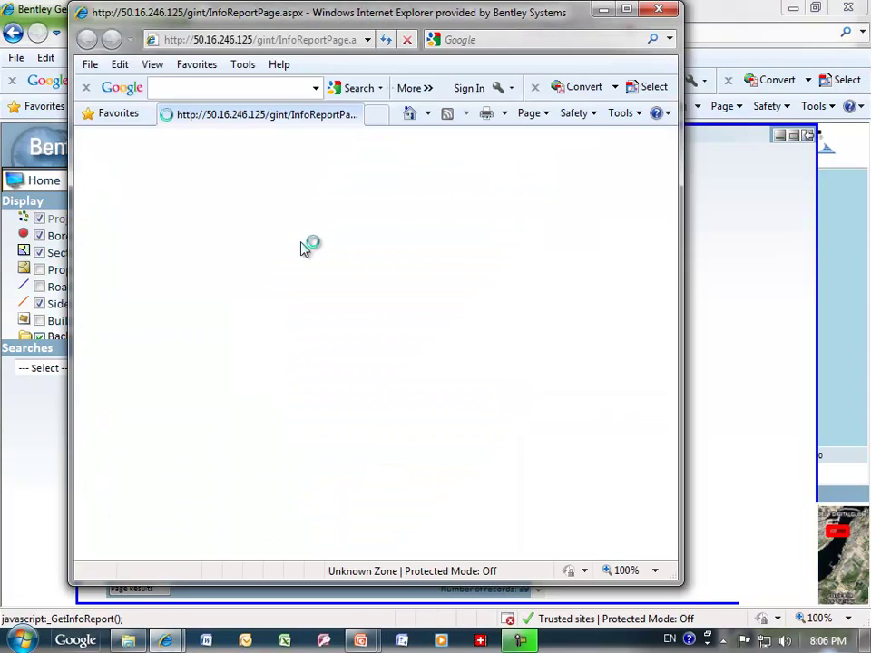
# - Maximize the Map and Attributes Report, scroll through its Boreholes, Rock and Water tables, and close it
pyautogui.click(629, 11)
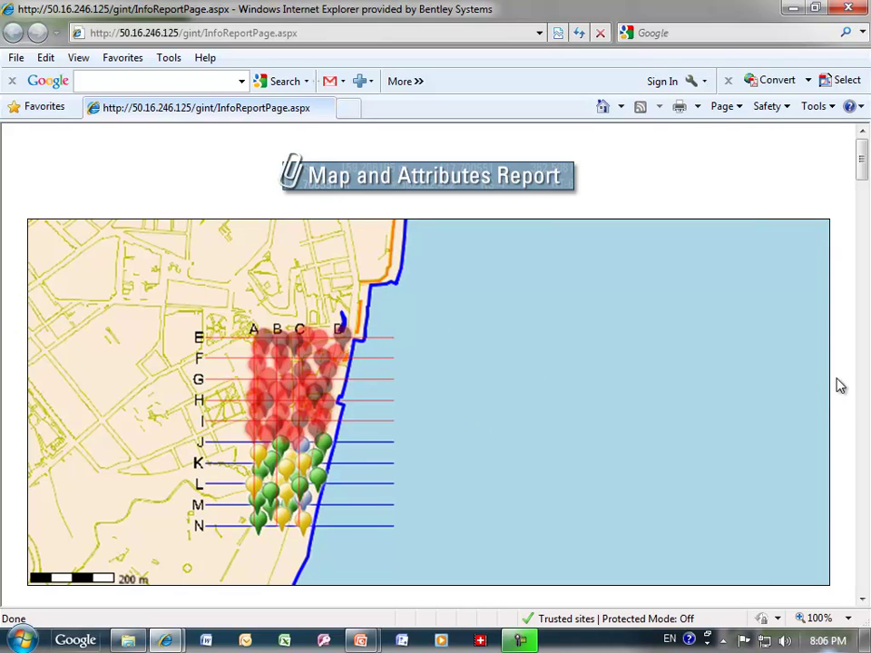
pyautogui.scroll(-5, 864, 606)
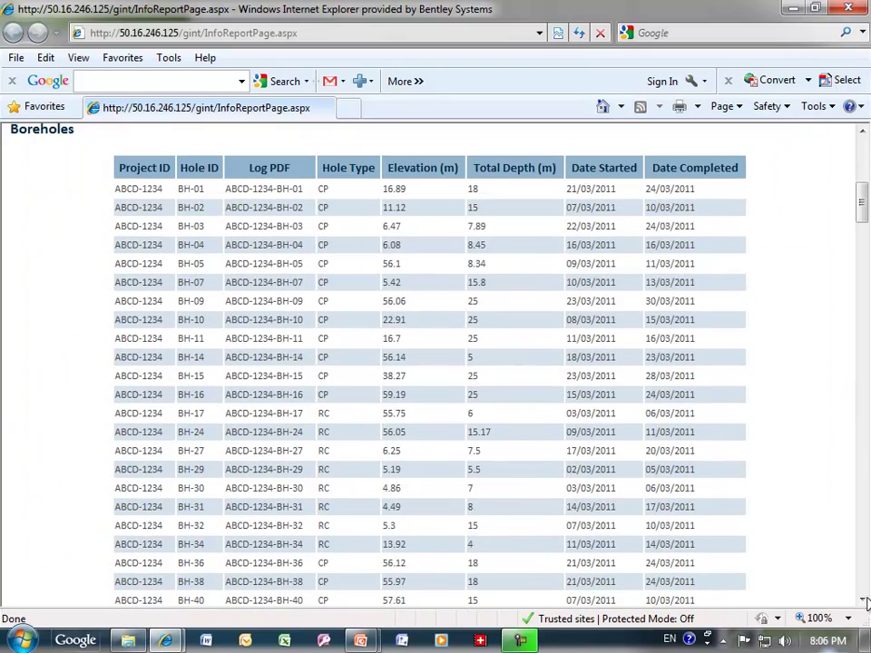
pyautogui.scroll(-6, 865, 606)
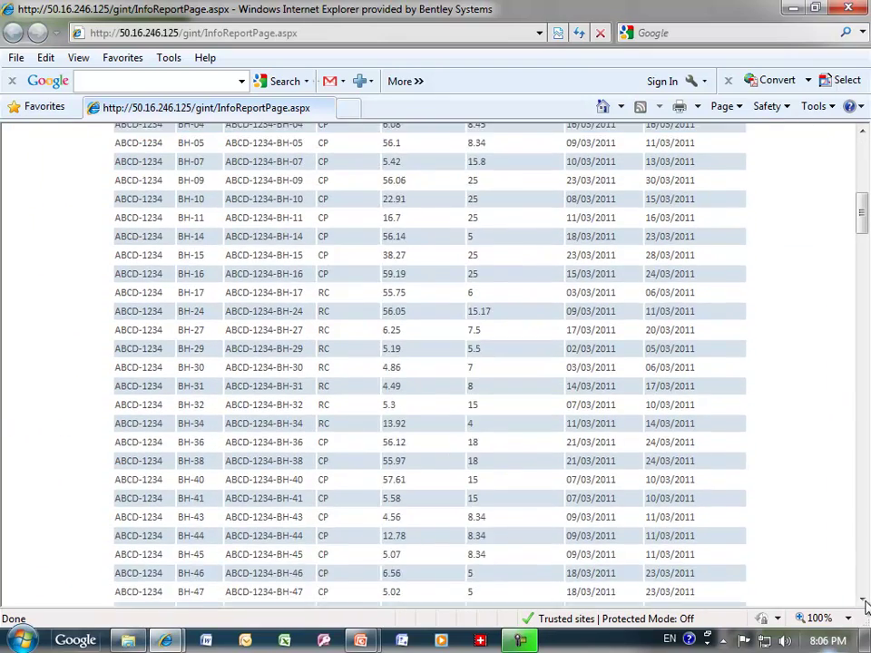
pyautogui.scroll(-4, 865, 606)
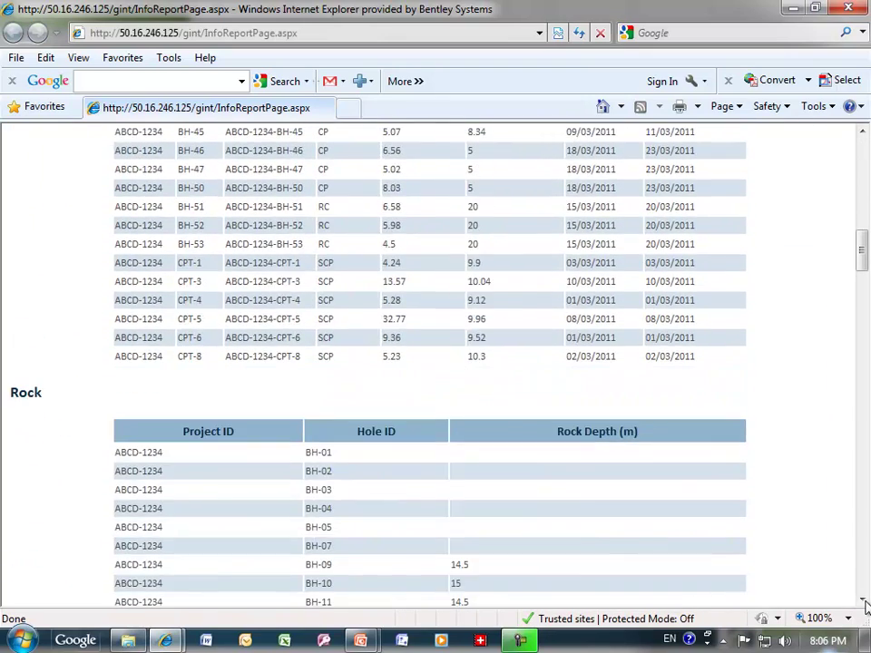
pyautogui.scroll(-5, 865, 606)
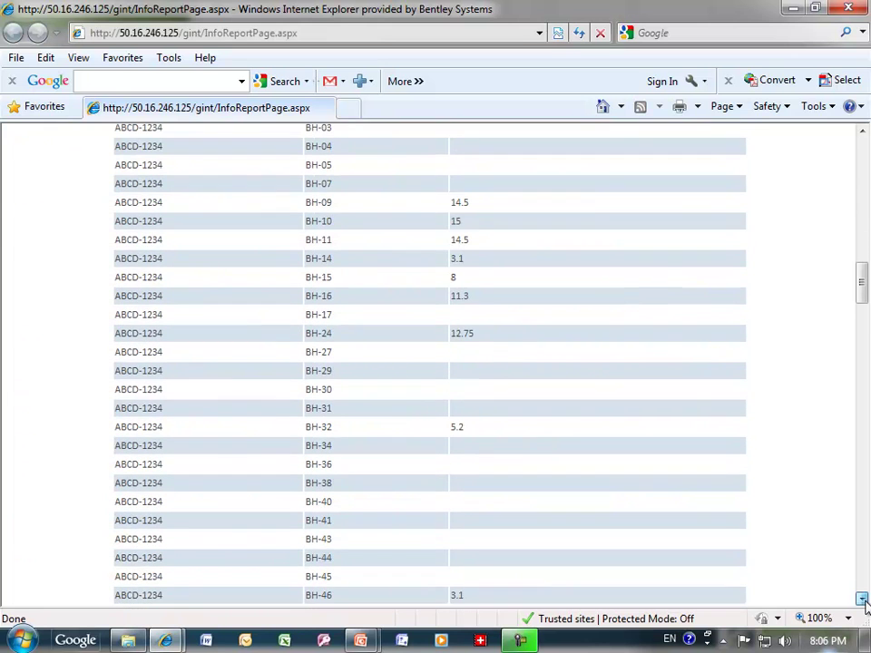
pyautogui.scroll(-5, 865, 606)
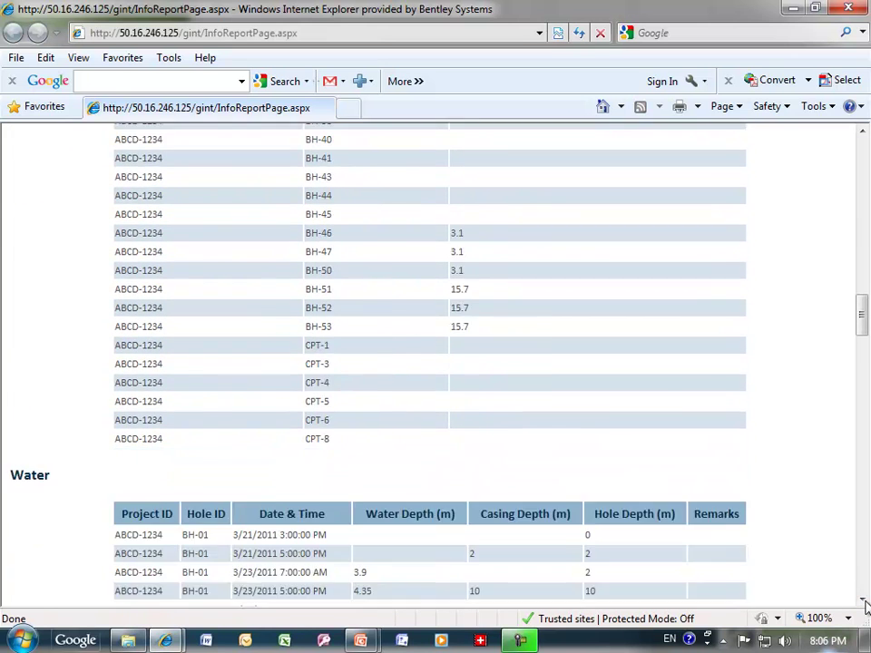
pyautogui.scroll(-5, 864, 606)
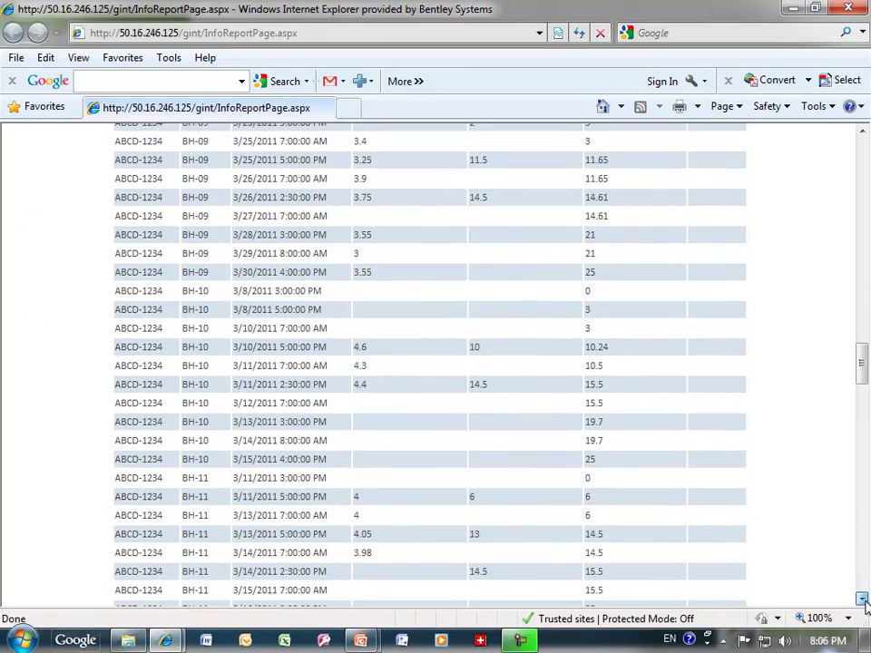
pyautogui.scroll(-1, 865, 604)
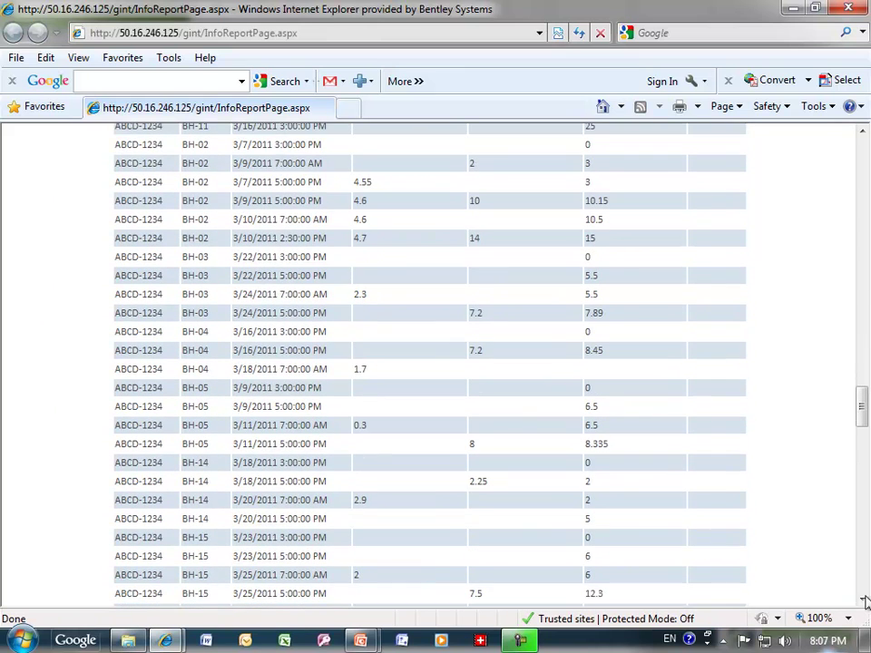
pyautogui.click(848, 9)
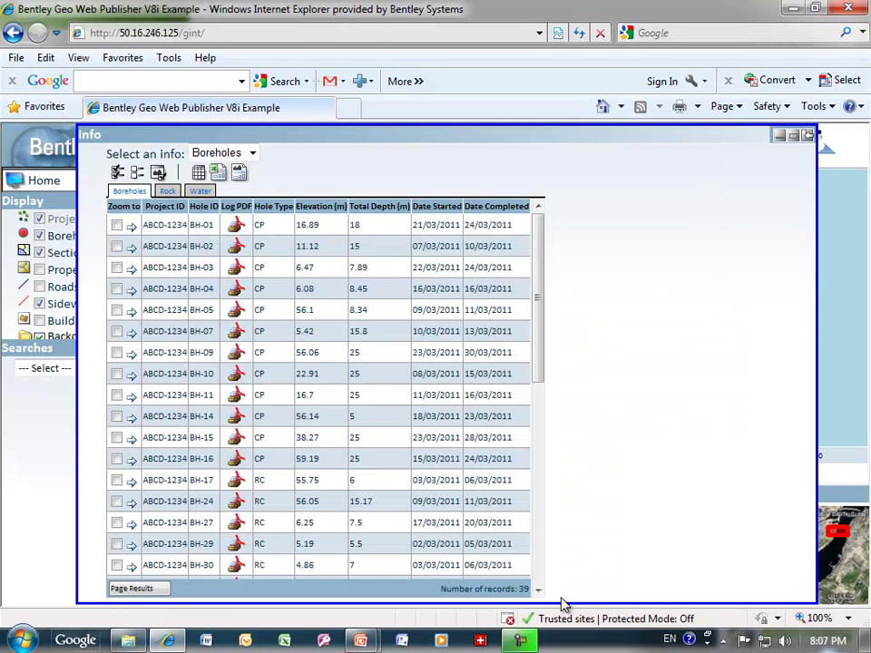
# - Shrink and dock the Info panel below the map, then re-centre the map
pyautogui.moveTo(562, 599); pyautogui.dragTo(597, 297)
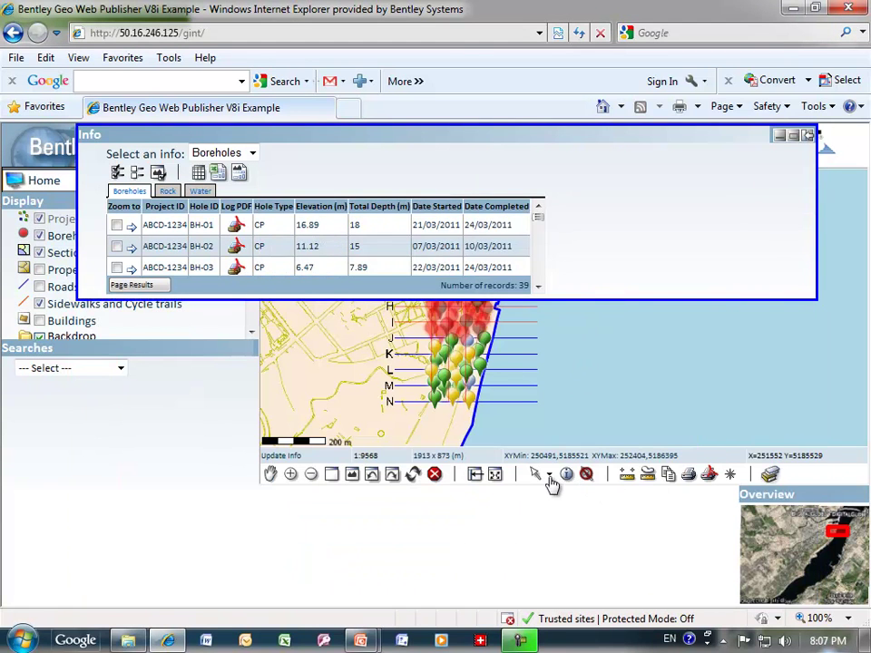
pyautogui.click(475, 473)
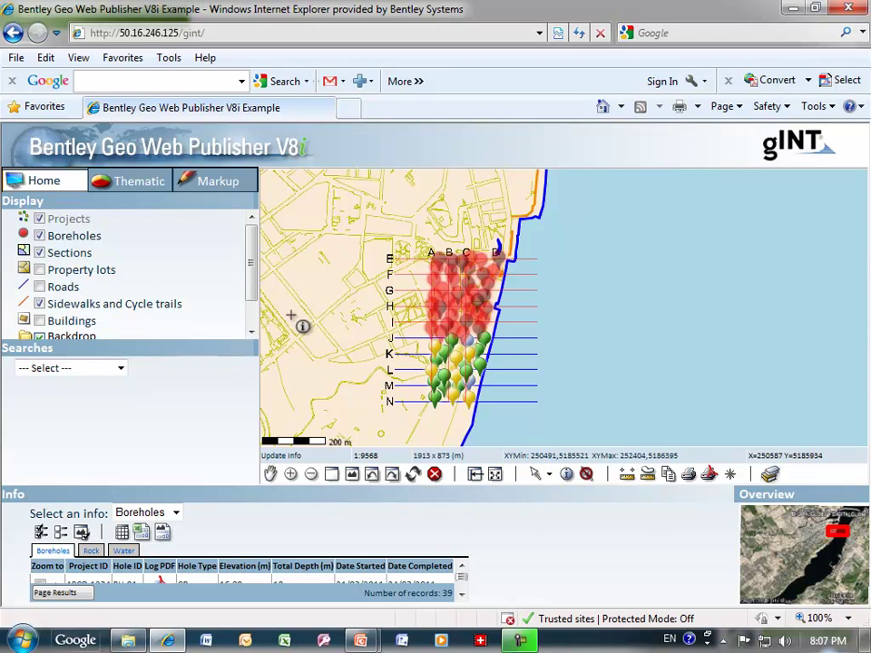
pyautogui.moveTo(311, 325); pyautogui.dragTo(451, 313)
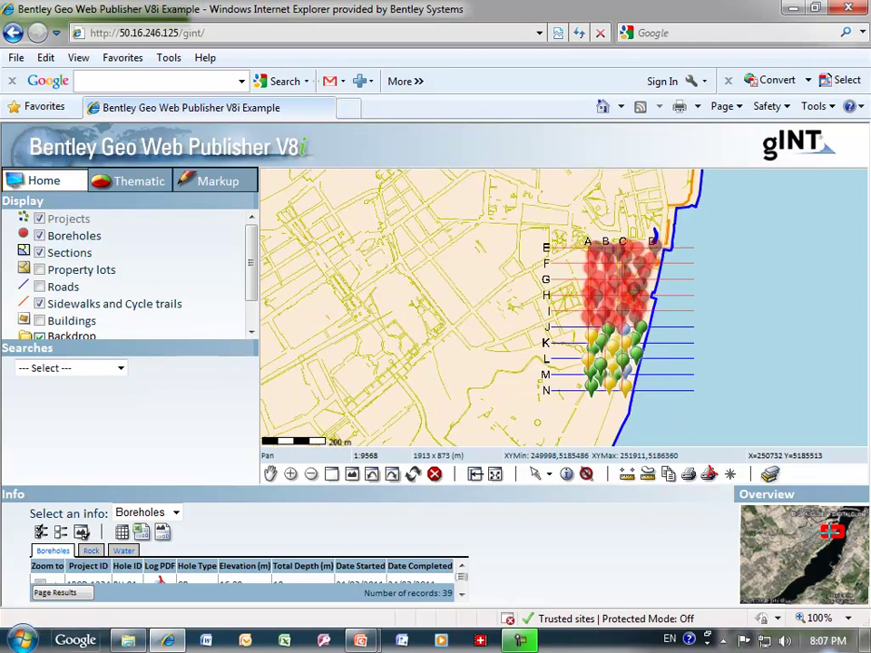
pyautogui.moveTo(463, 355); pyautogui.dragTo(542, 264)
pyautogui.moveTo(443, 381)
pyautogui.mouseDown()
pyautogui.moveTo(542, 291)
pyautogui.moveTo(447, 369)
pyautogui.mouseUp()
# - Zoom out to a city-wide view and bring up the Thematic panel
pyautogui.scroll(-3, 449, 367)
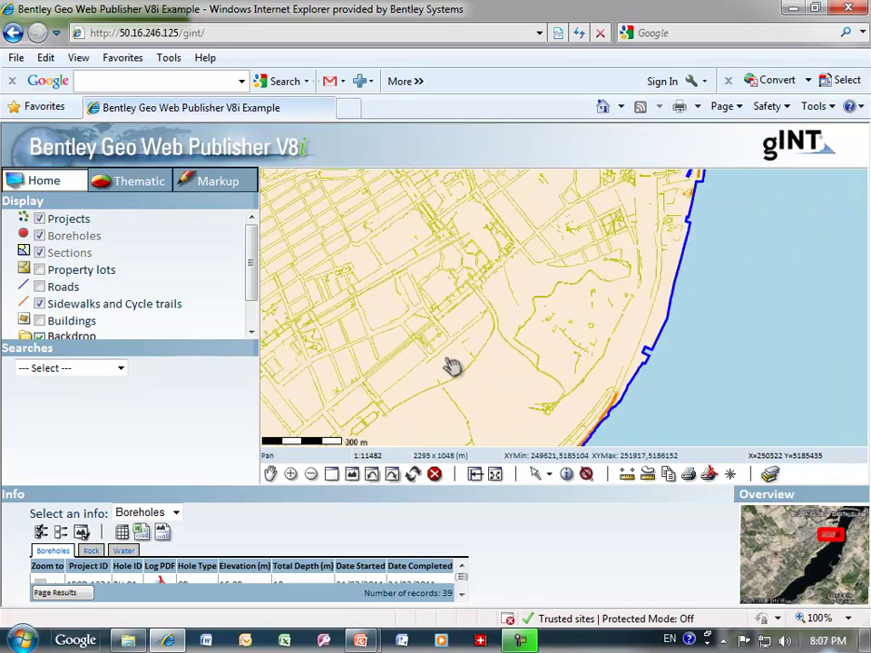
pyautogui.scroll(4, 451, 366)
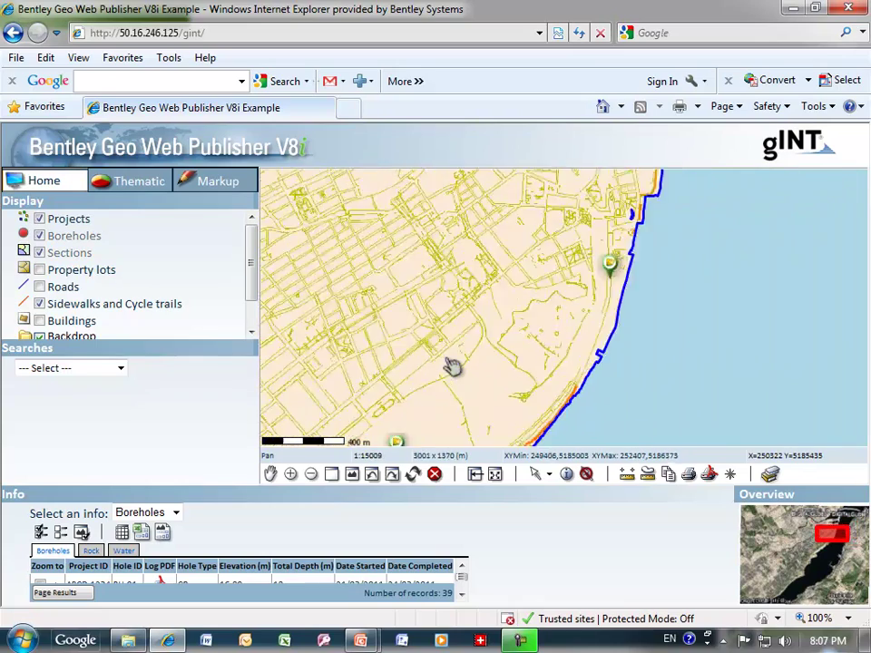
pyautogui.scroll(-2, 451, 366)
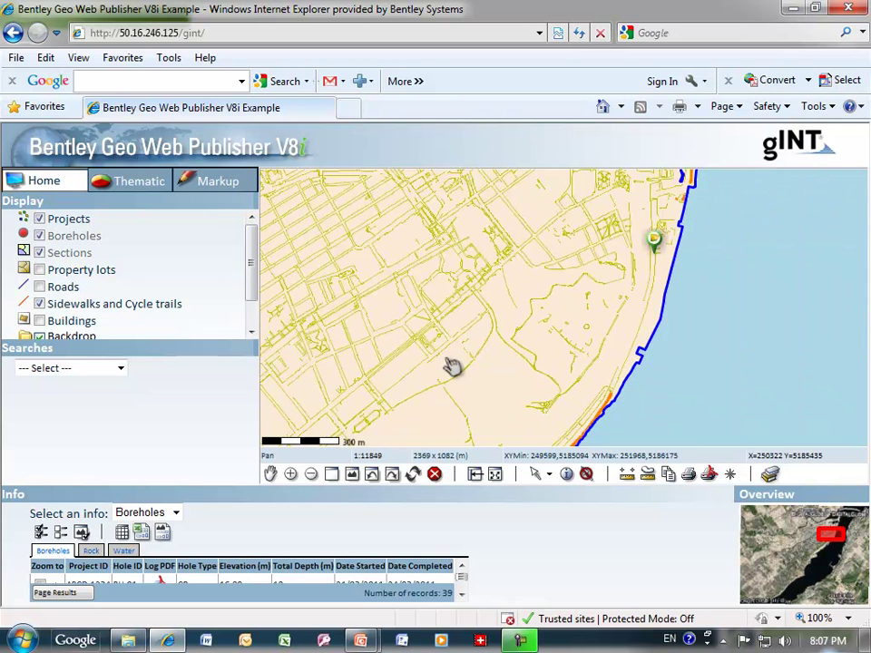
pyautogui.scroll(-2, 476, 327)
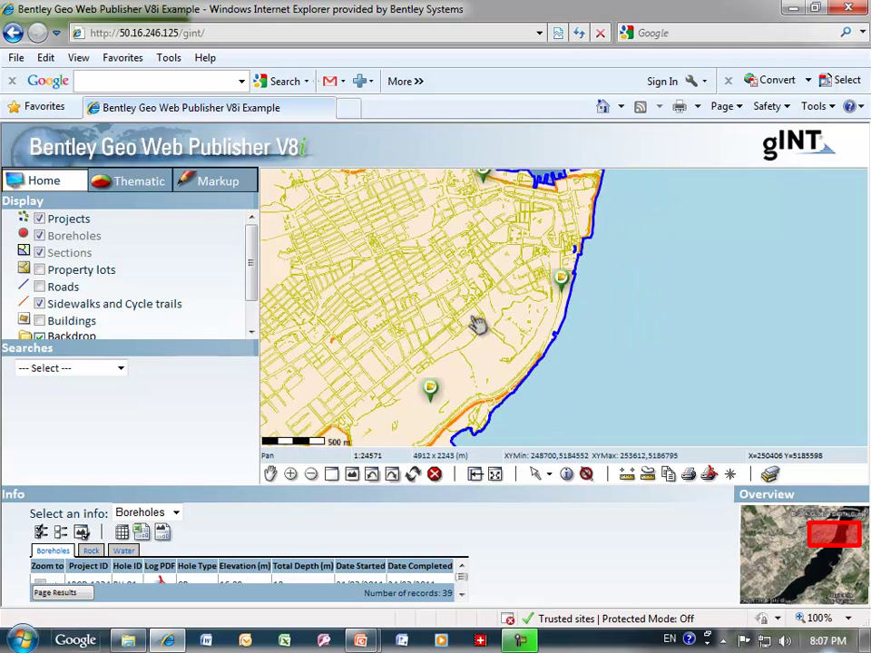
pyautogui.click(352, 474)
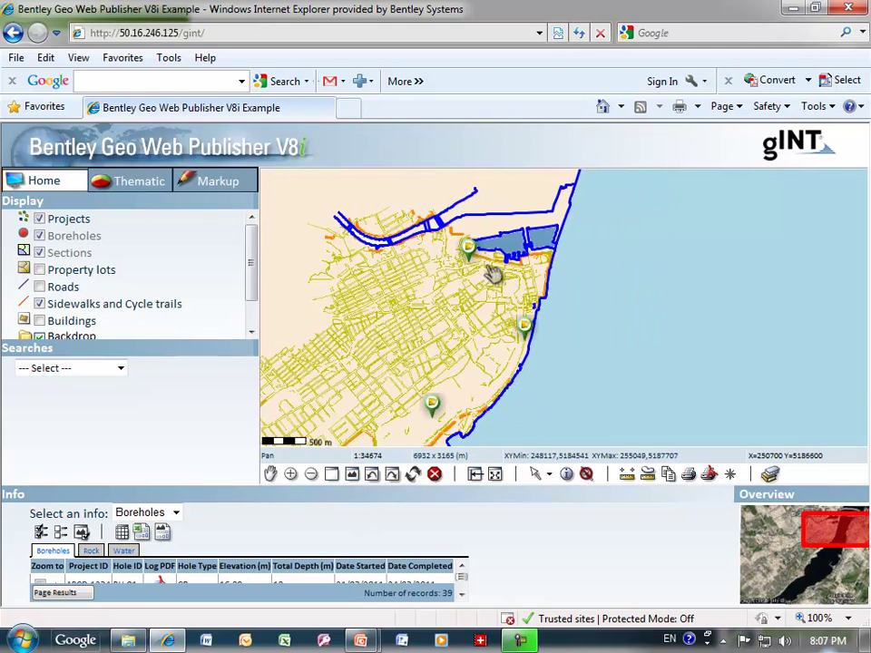
pyautogui.click(132, 191)
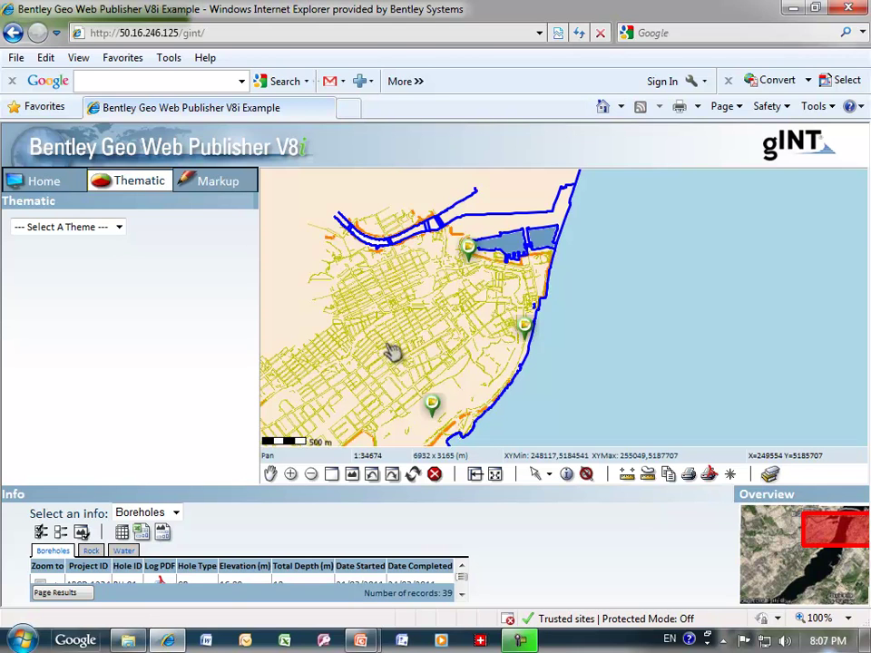
# - Zoom to 1:5026 on sections E–M and clear the borehole selection with an empty-spot info query
pyautogui.click(120, 228)
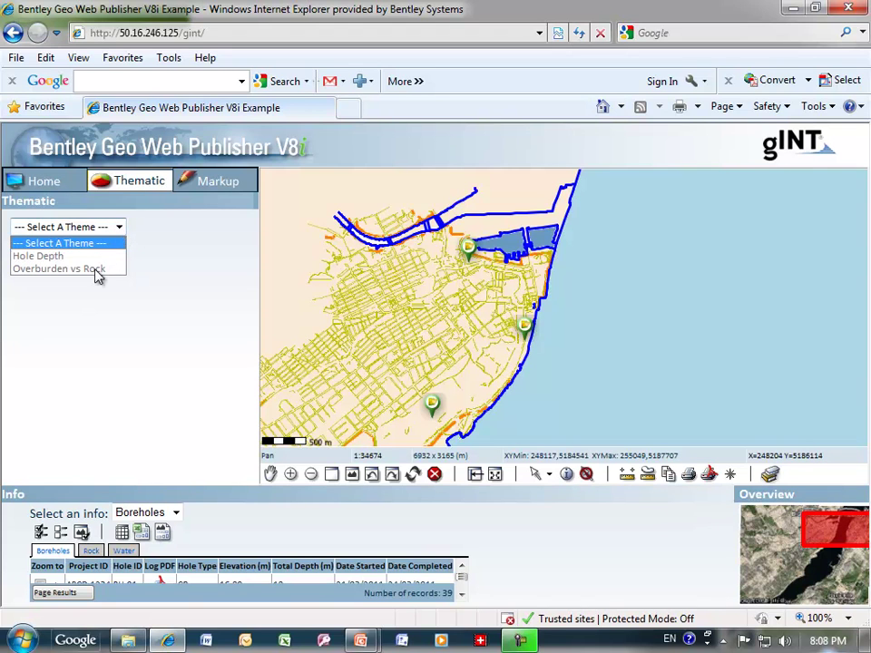
pyautogui.click(150, 262)
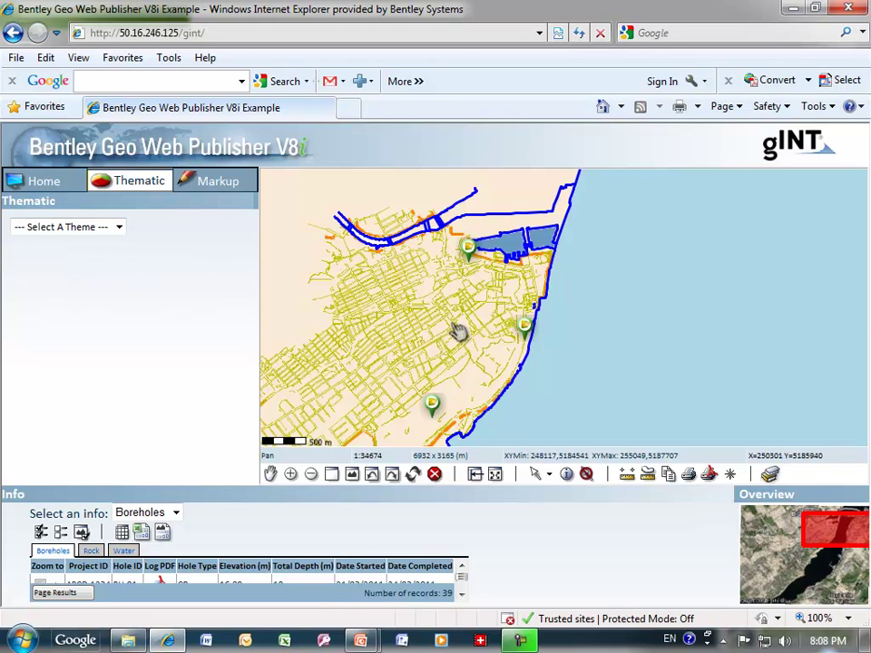
pyautogui.scroll(2, 460, 330)
pyautogui.scroll(3, 461, 330)
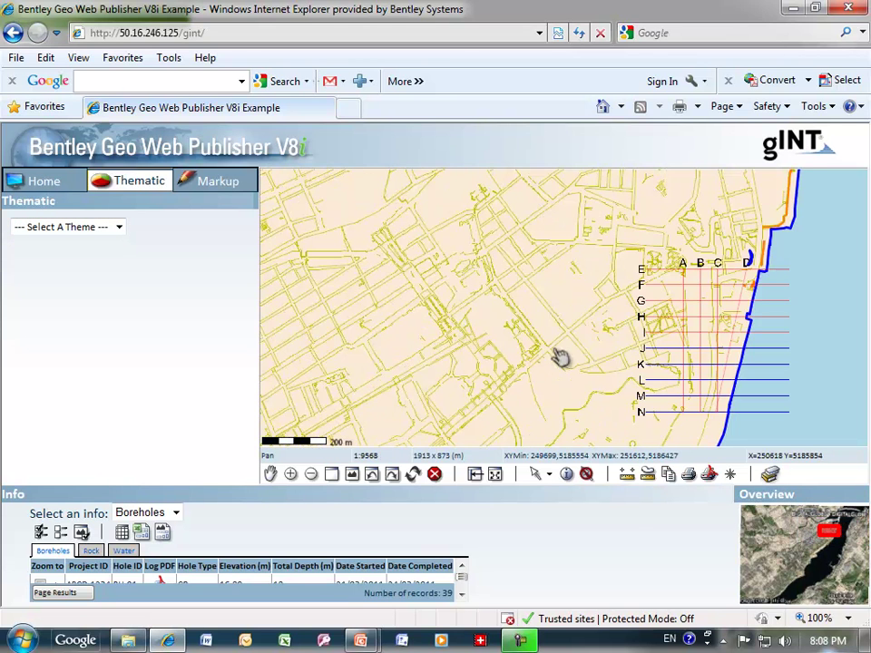
pyautogui.moveTo(469, 295); pyautogui.dragTo(360, 335)
pyautogui.scroll(1, 345, 297)
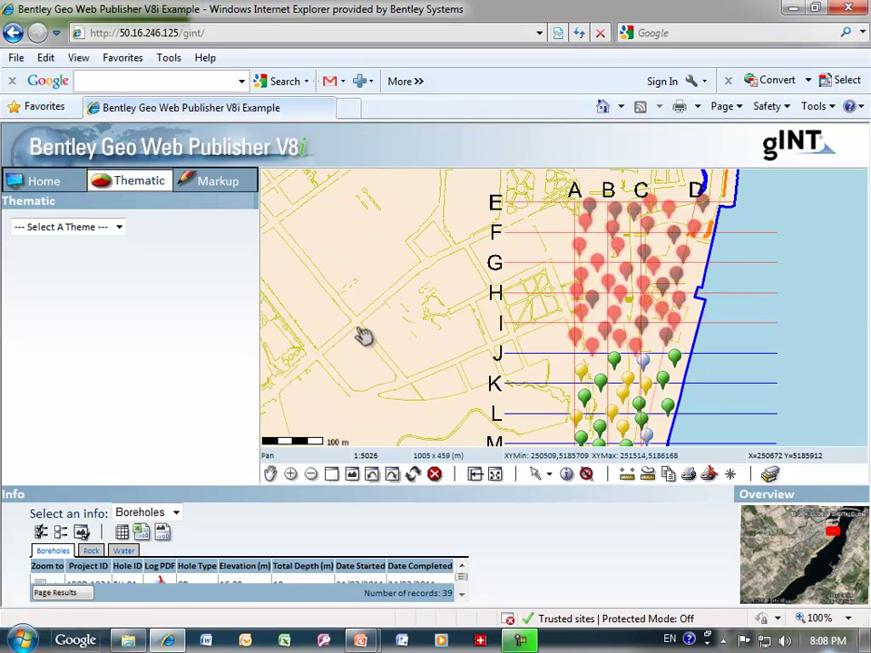
pyautogui.click(566, 474)
pyautogui.click(427, 371)
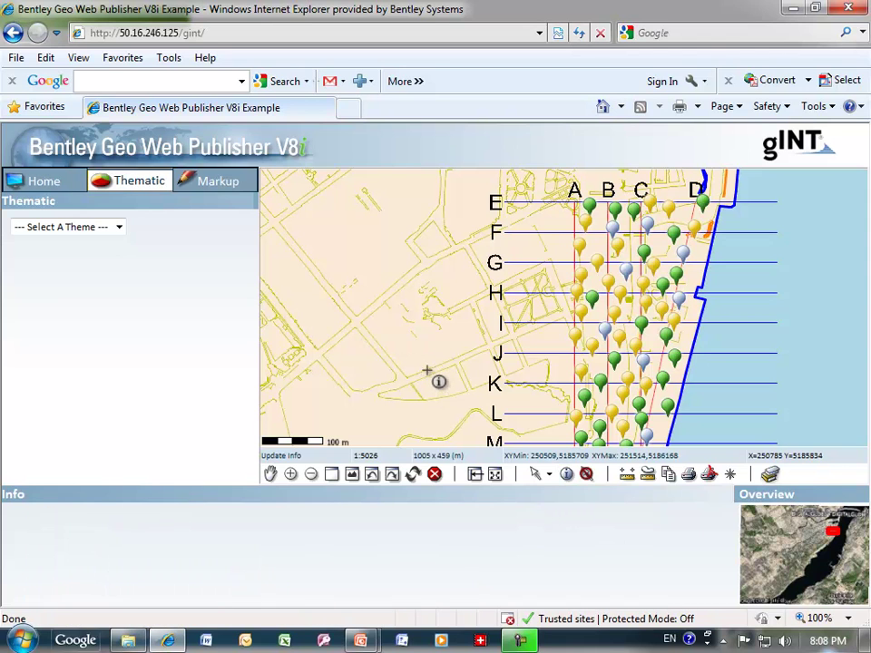
# - Apply the Hole Depth theme, grouping boreholes into <10, 10–20 and >20 depth classes
pyautogui.click(119, 230)
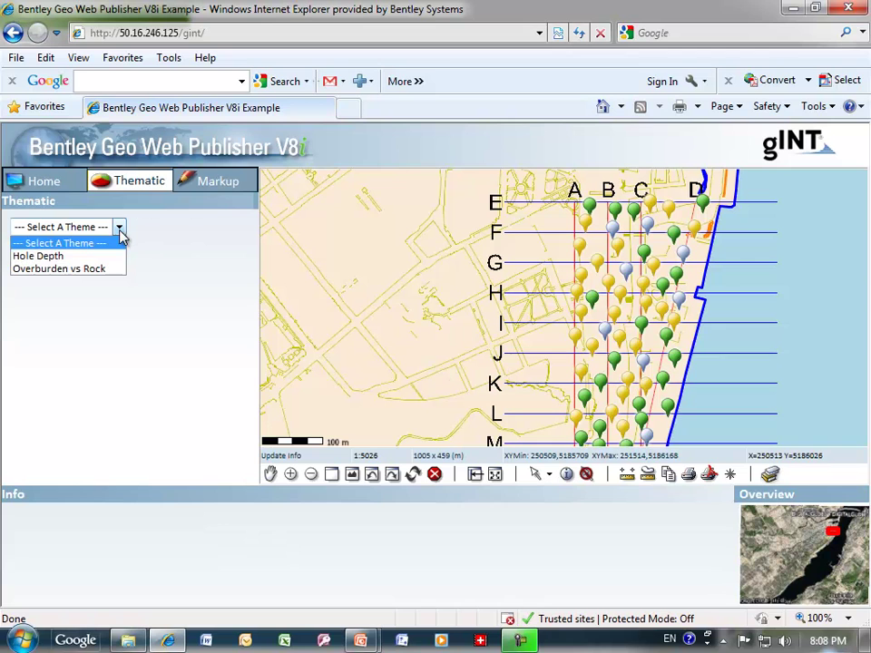
pyautogui.click(61, 258)
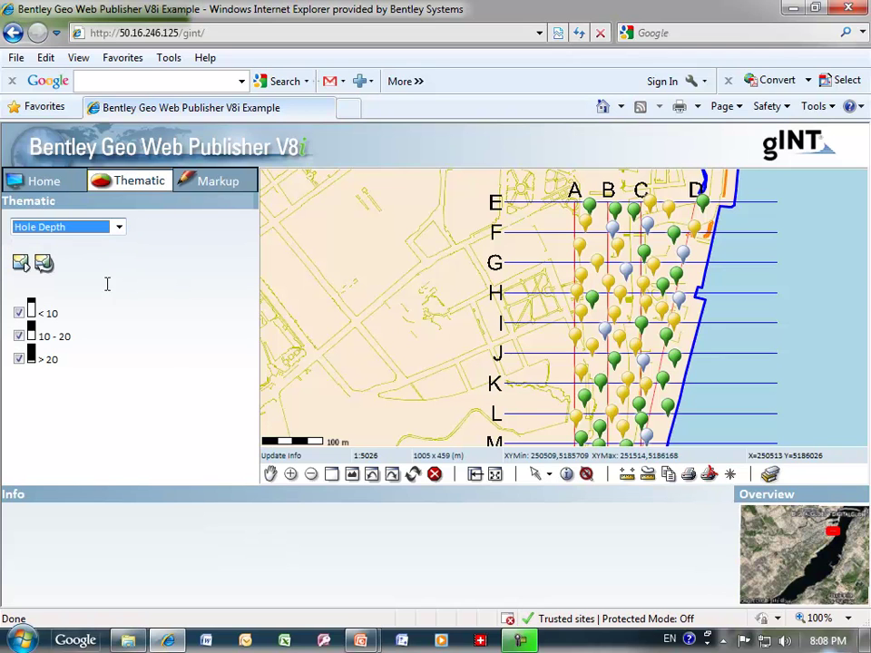
pyautogui.click(20, 264)
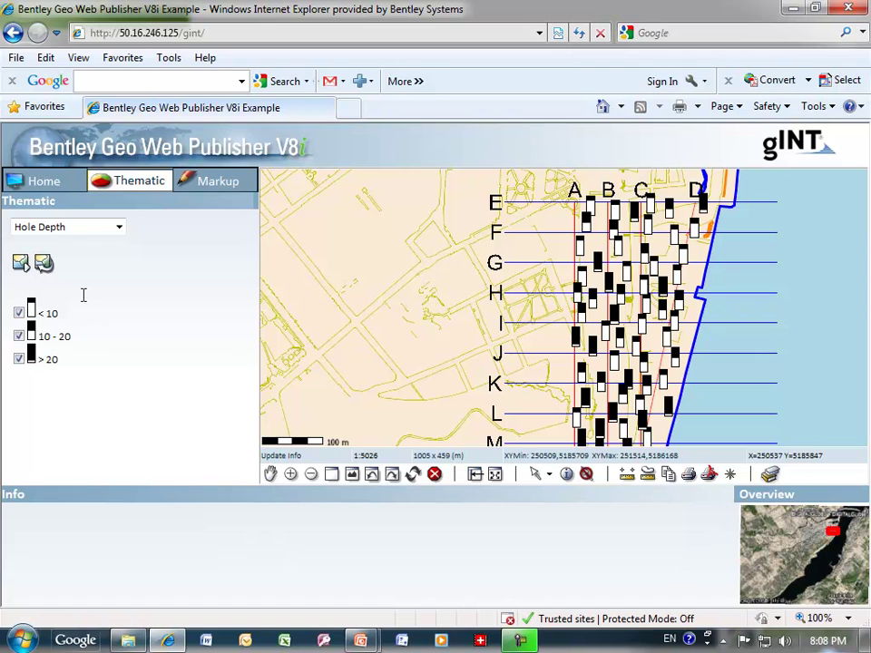
# - Reset the map to plain borehole pins, inspect several pins, and return to the theme list
pyautogui.click(44, 263)
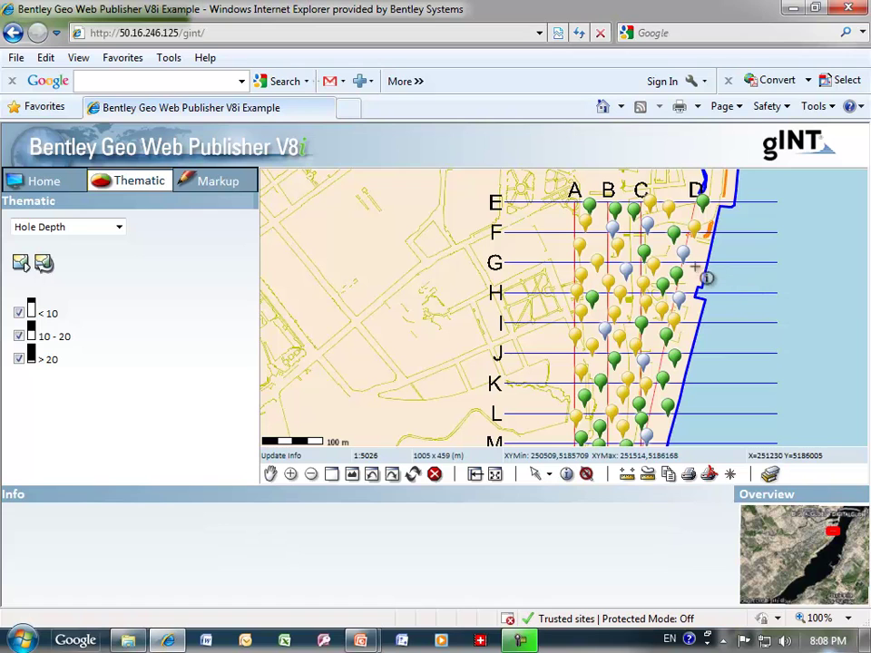
pyautogui.moveTo(672, 233)
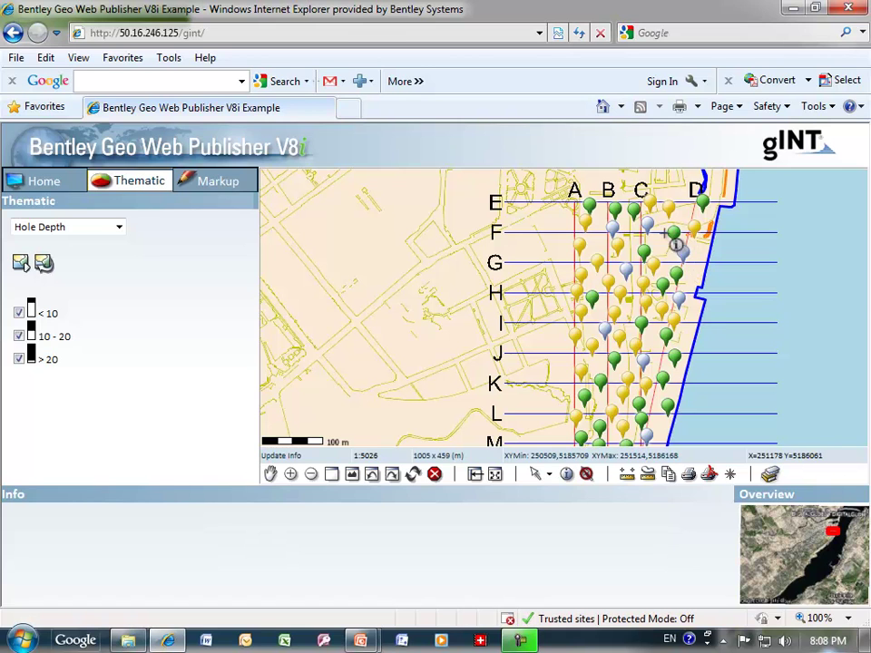
pyautogui.moveTo(648, 223)
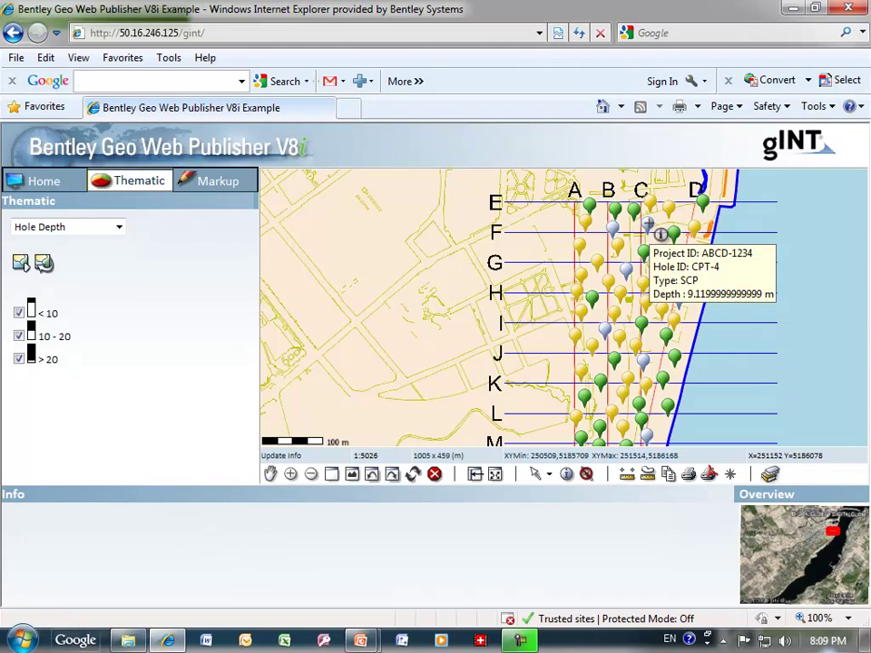
pyautogui.moveTo(595, 228)
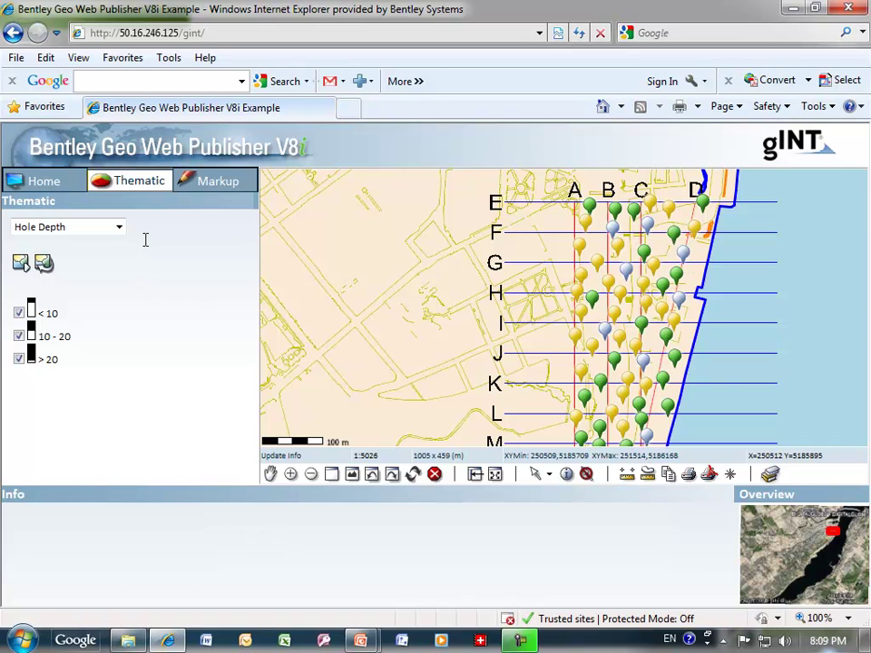
pyautogui.click(119, 227)
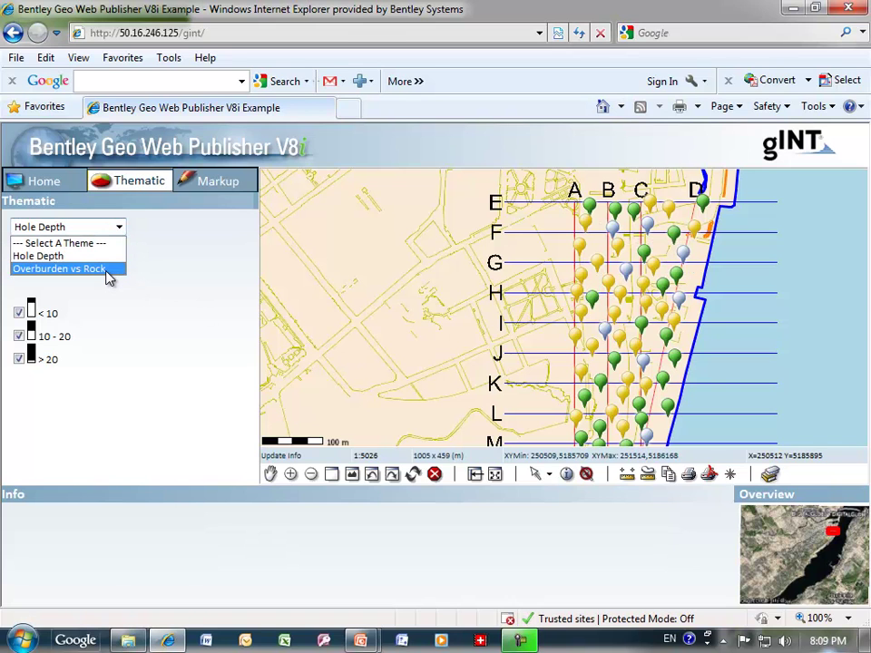
# - Apply the Overburden vs Rock theme and pan across its pie-chart boreholes
pyautogui.click(107, 270)
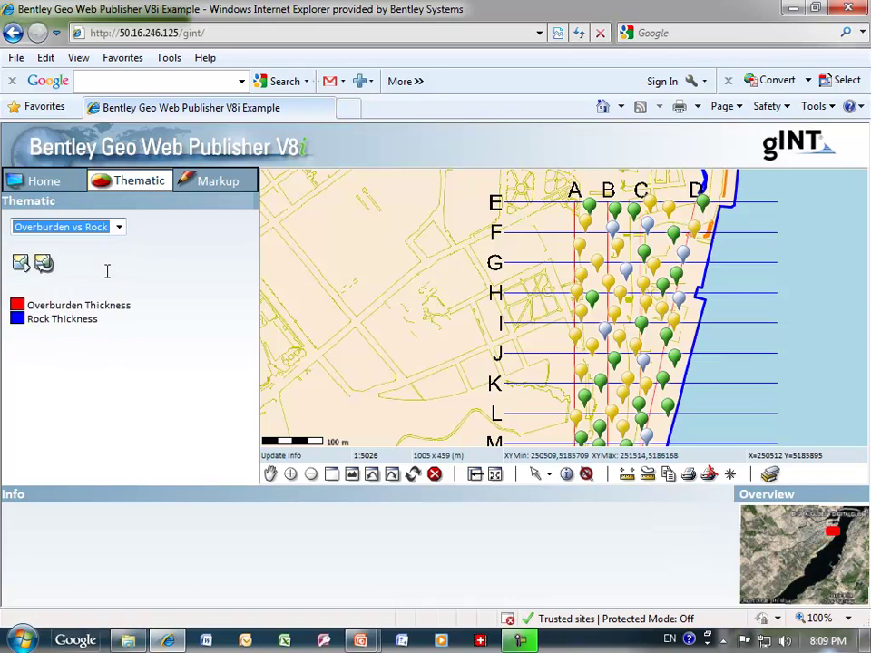
pyautogui.click(26, 265)
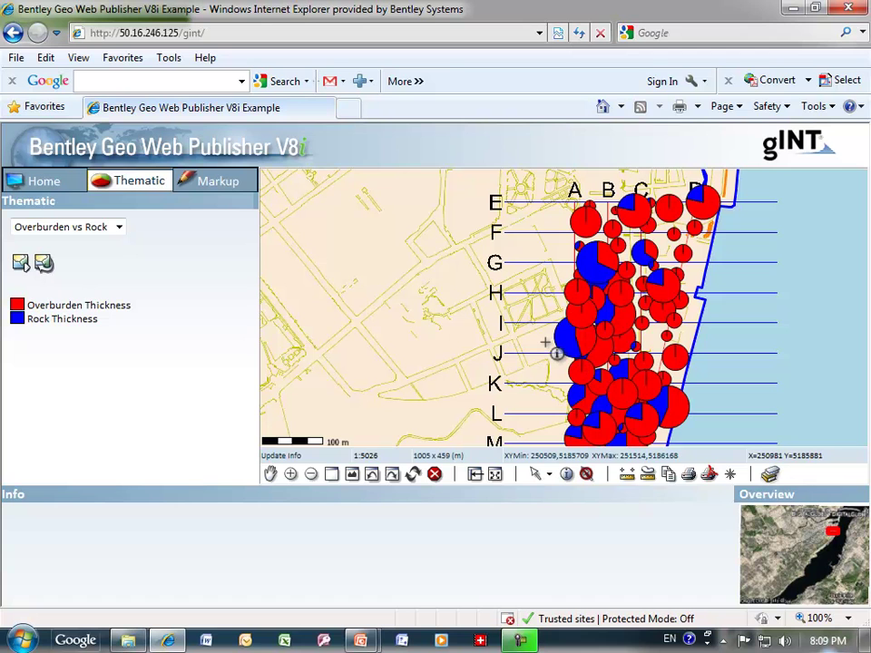
pyautogui.scroll(1, 459, 341)
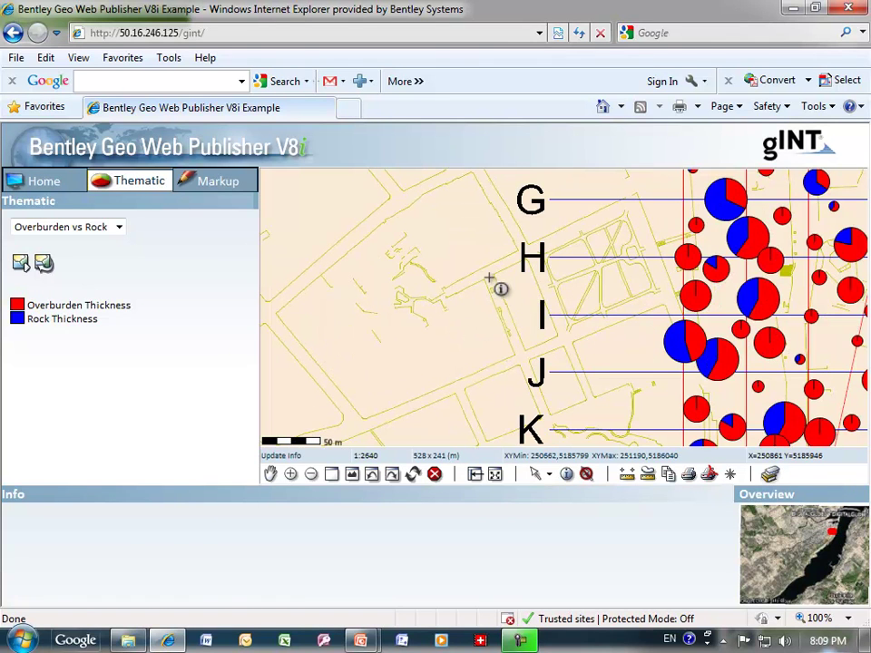
pyautogui.moveTo(495, 285); pyautogui.dragTo(350, 308)
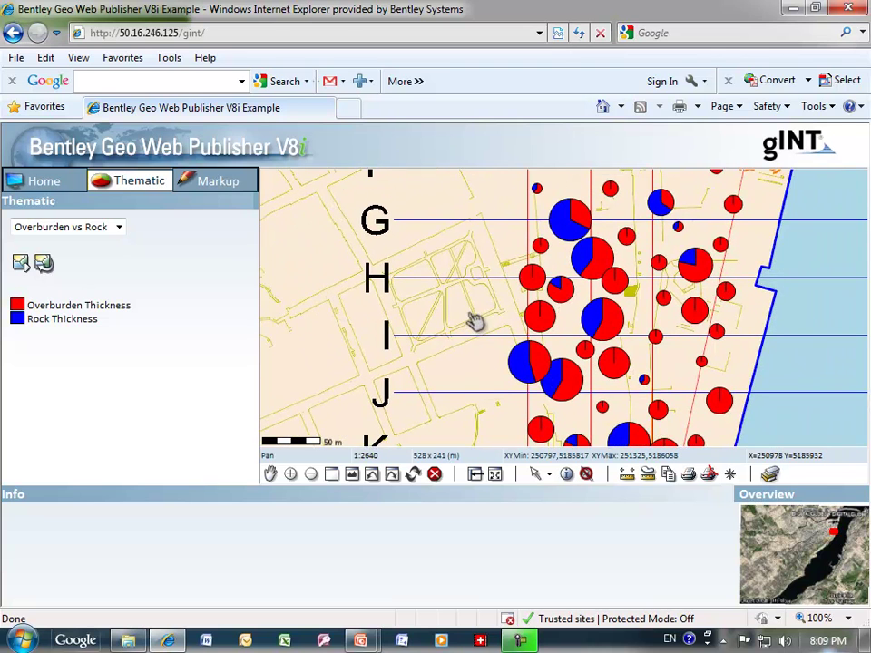
pyautogui.moveTo(474, 321); pyautogui.dragTo(417, 304)
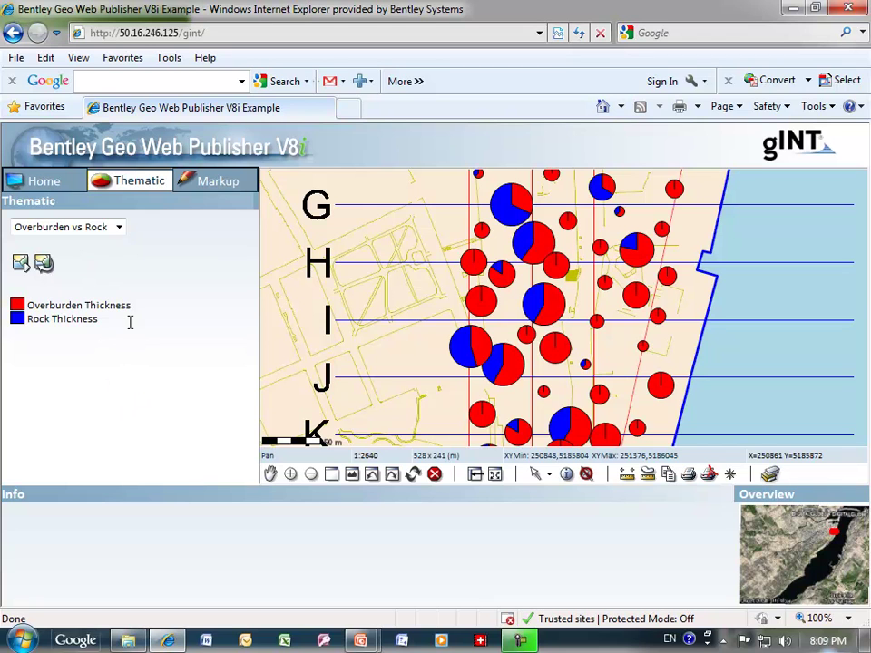
# - Clear the pie charts back to plain borehole pins and zoom out
pyautogui.click(45, 264)
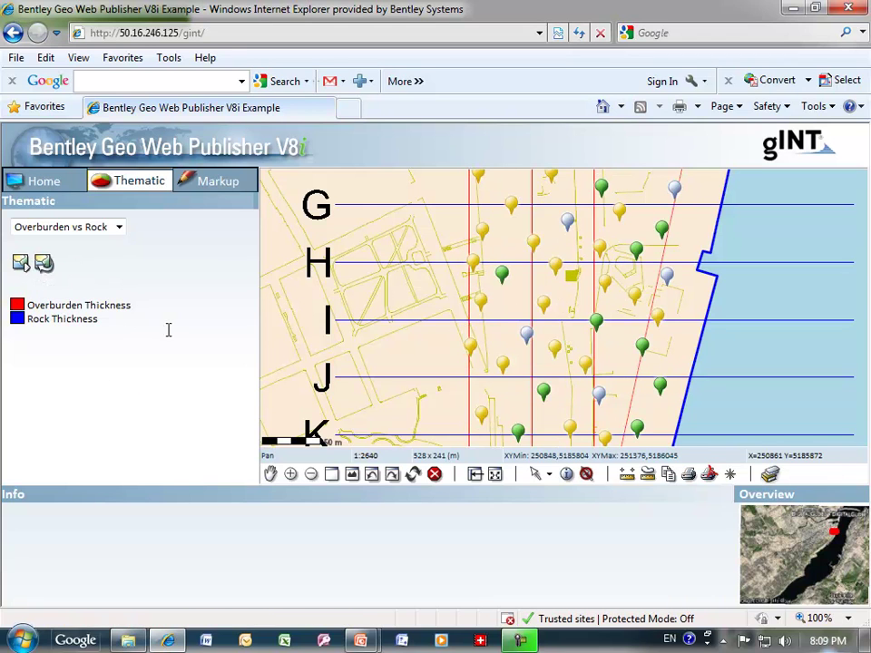
pyautogui.scroll(-2, 470, 350)
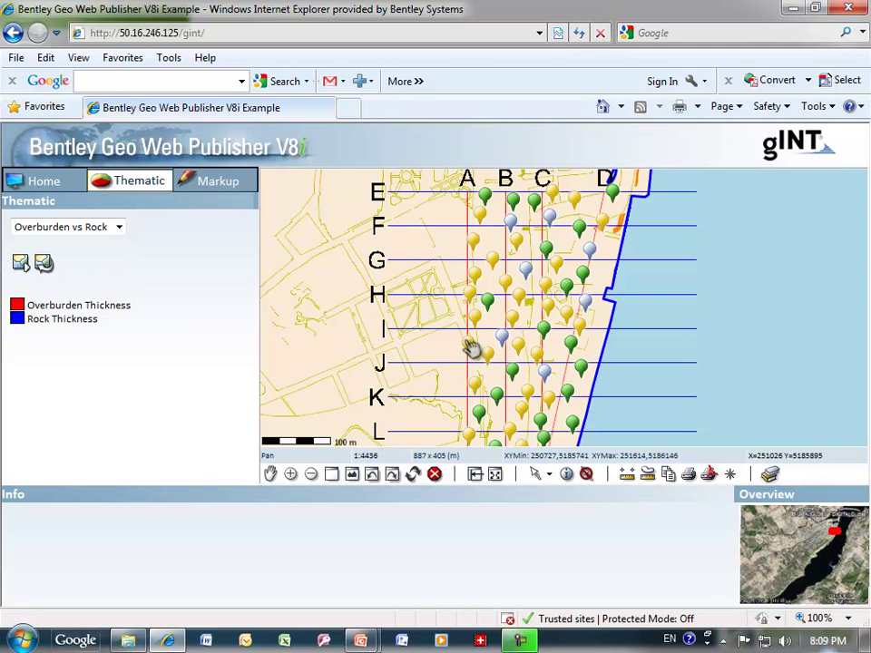
pyautogui.scroll(-1, 469, 350)
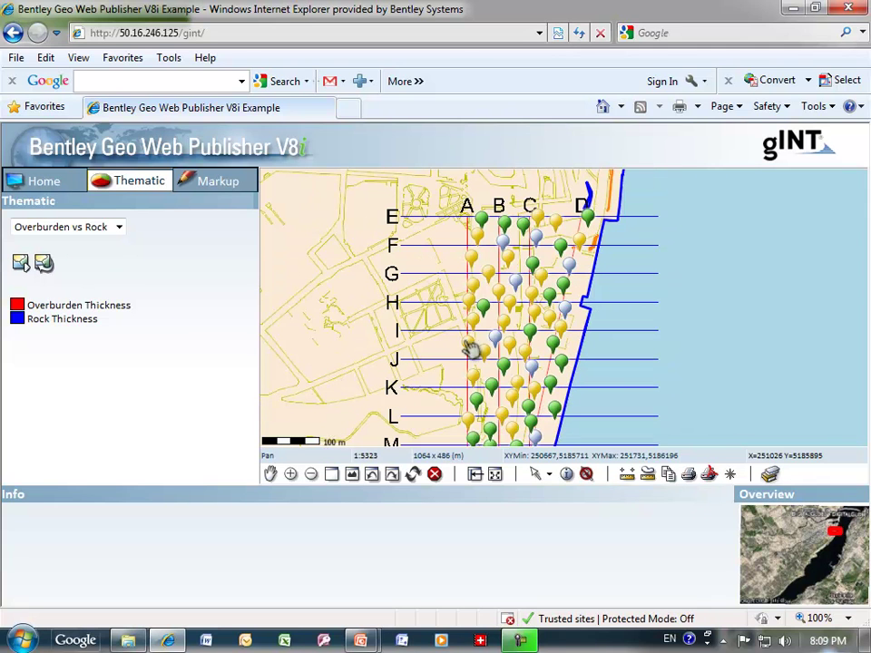
# - Show the markup tools, then look up borehole CPT-6 (SCP, 9.52 m deep) with Update Info
pyautogui.click(226, 186)
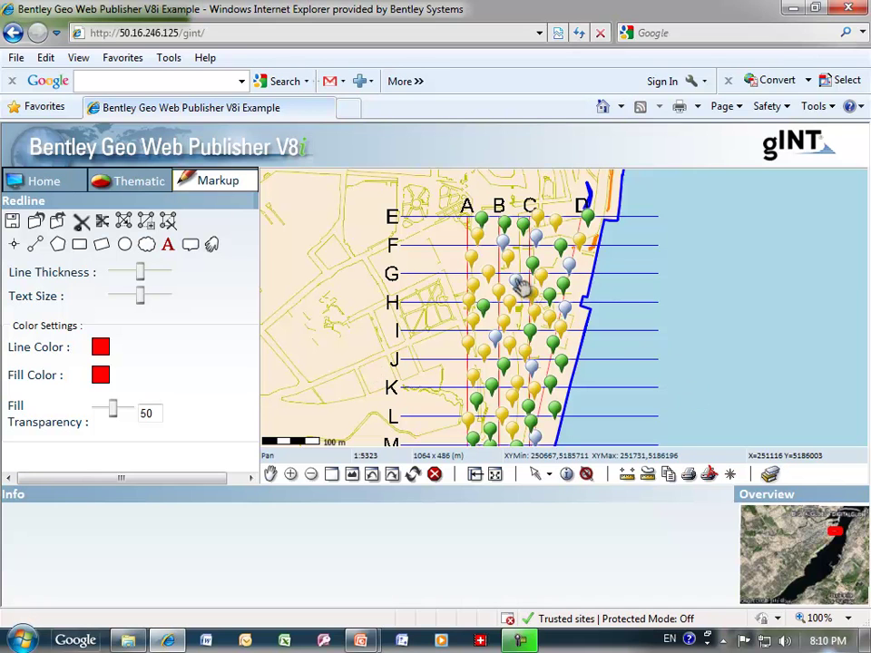
pyautogui.click(565, 474)
pyautogui.click(530, 296)
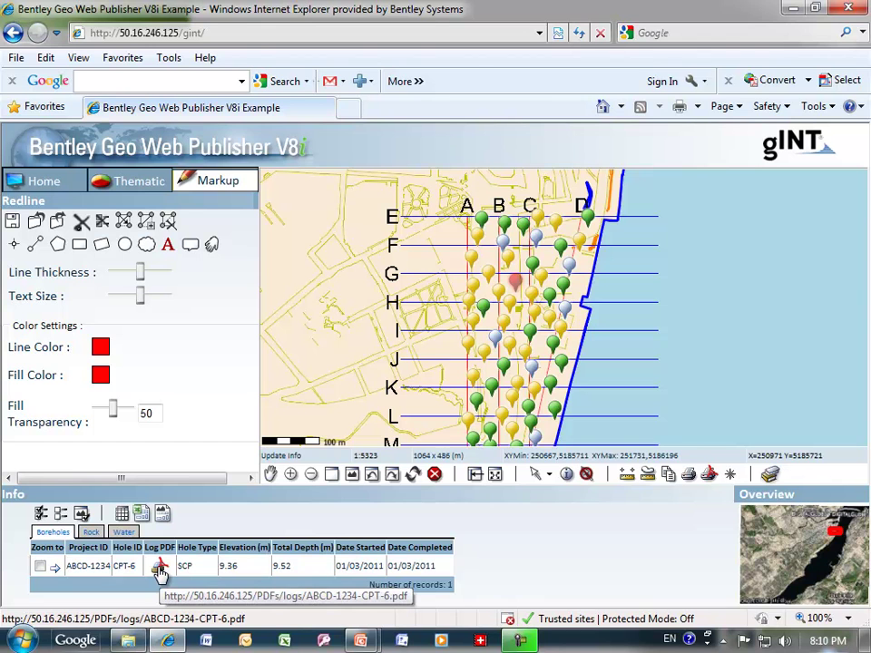
pyautogui.click(160, 569)
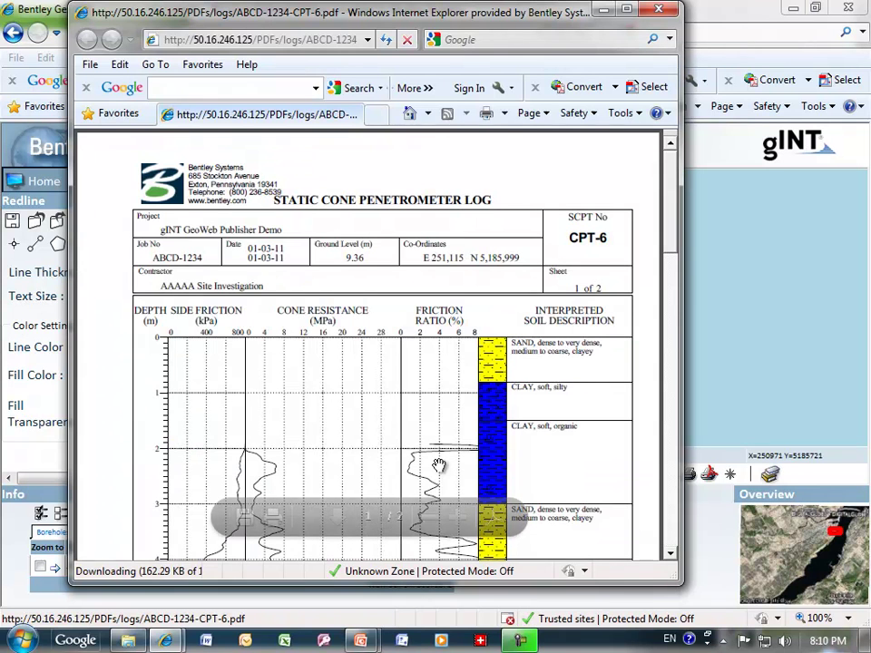
pyautogui.click(672, 474)
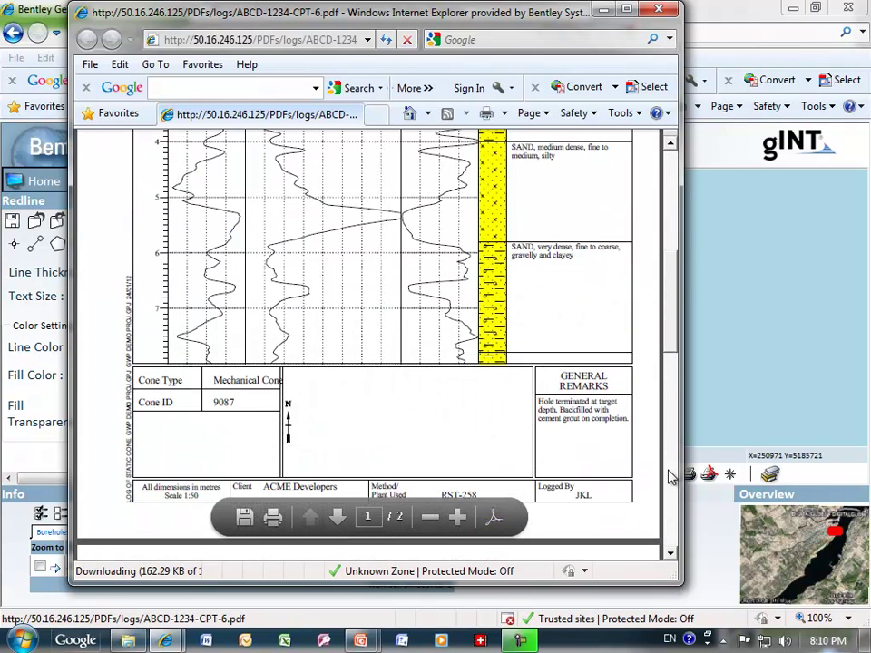
pyautogui.click(672, 481)
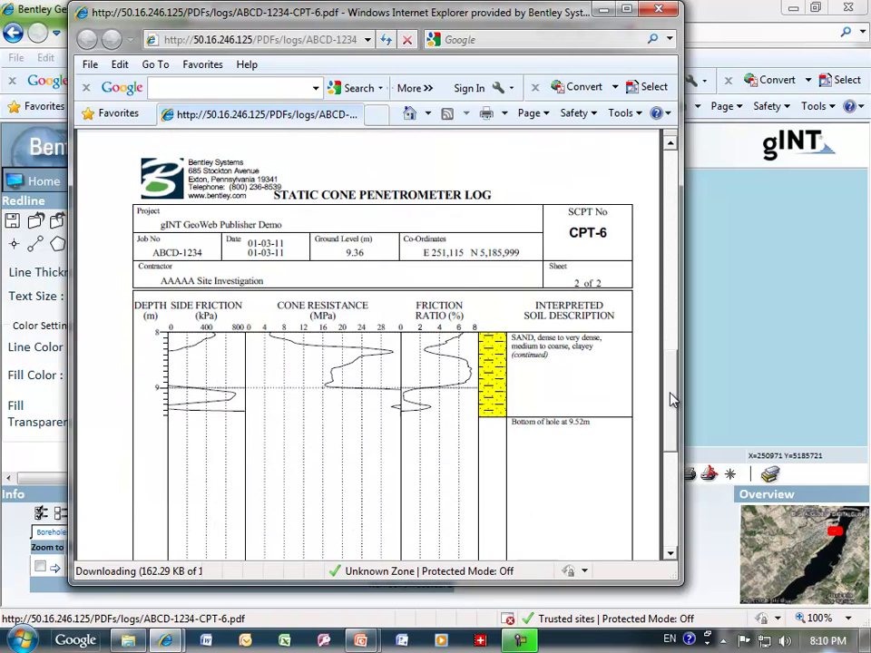
pyautogui.click(659, 10)
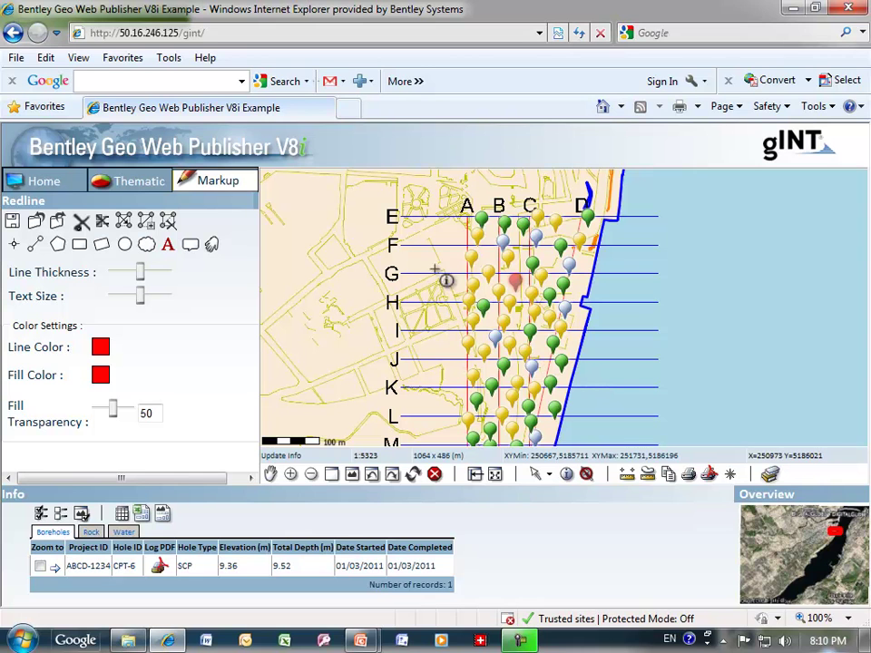
# - Look up BH-38, then section A (South–North line 1, eastern edge), and open its Section PDF
pyautogui.click(470, 236)
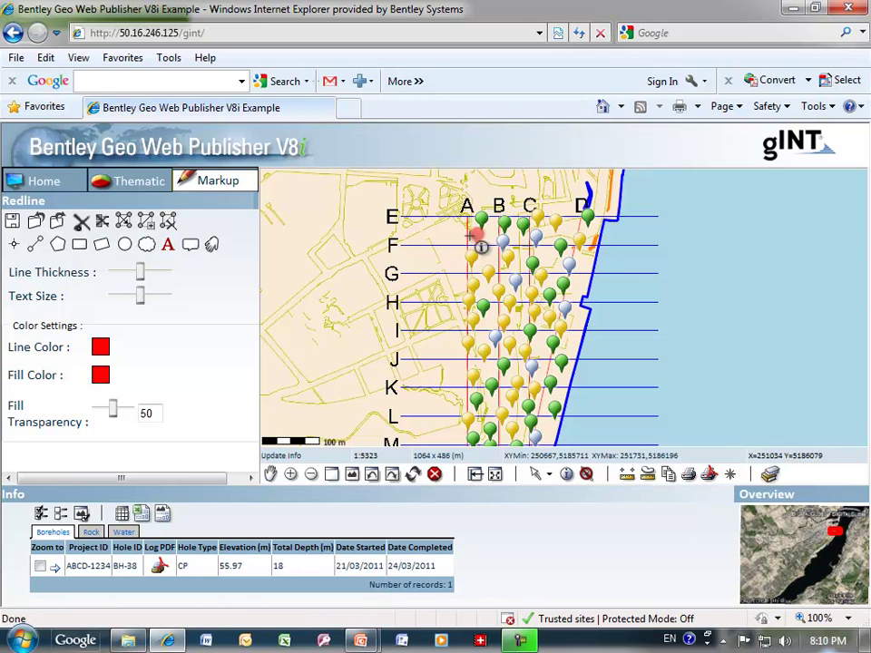
pyautogui.click(478, 238)
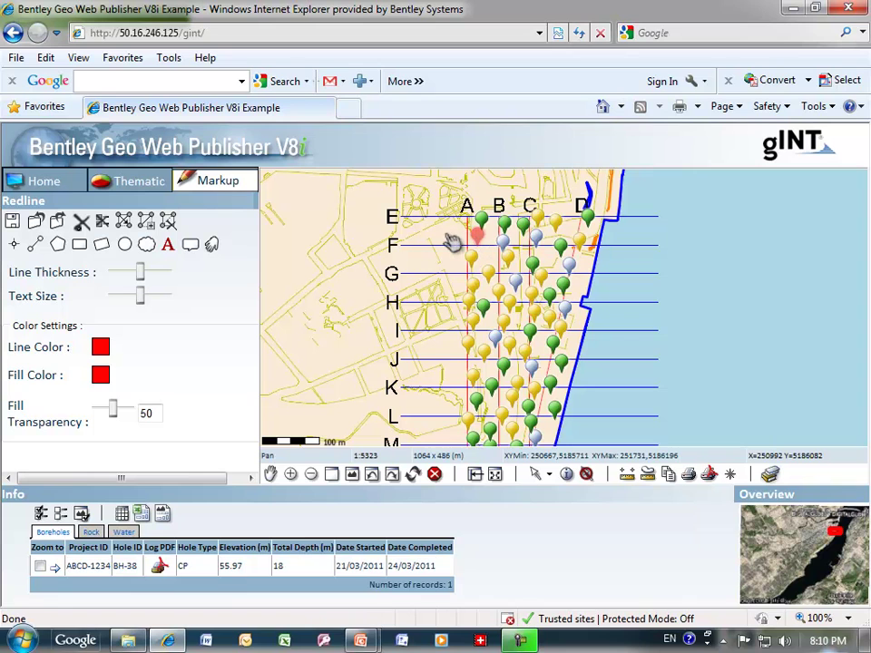
pyautogui.click(565, 474)
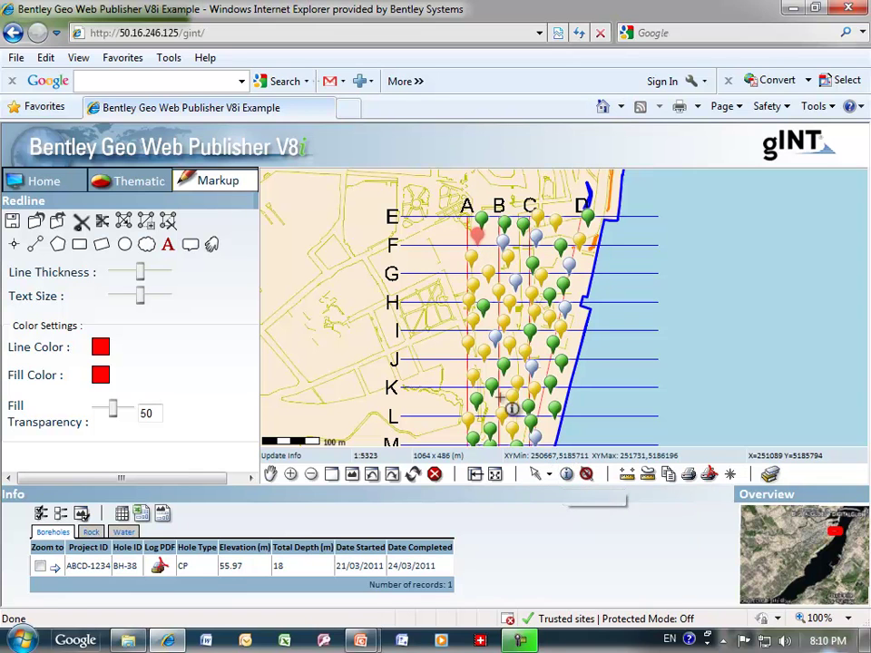
pyautogui.click(468, 365)
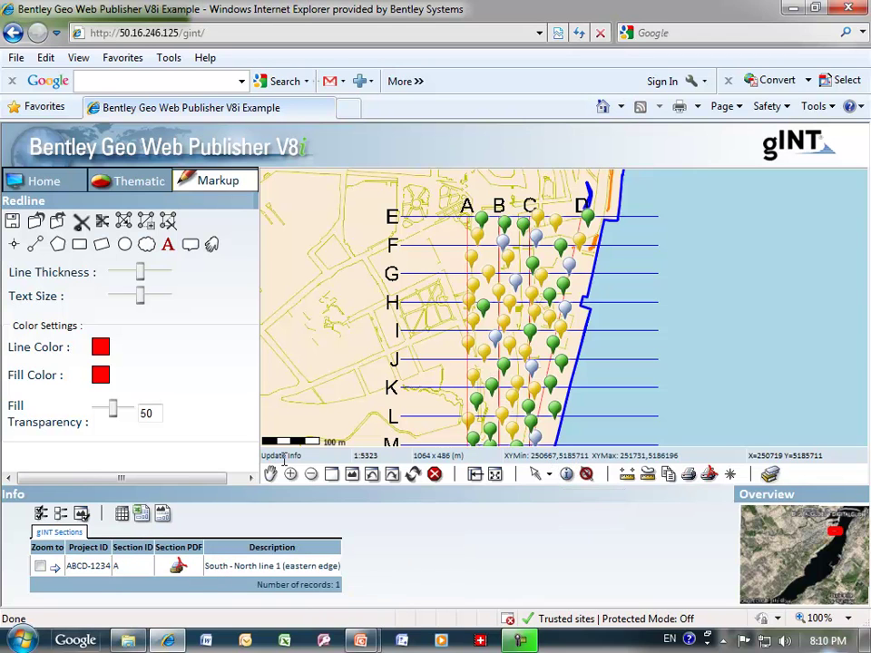
pyautogui.click(178, 572)
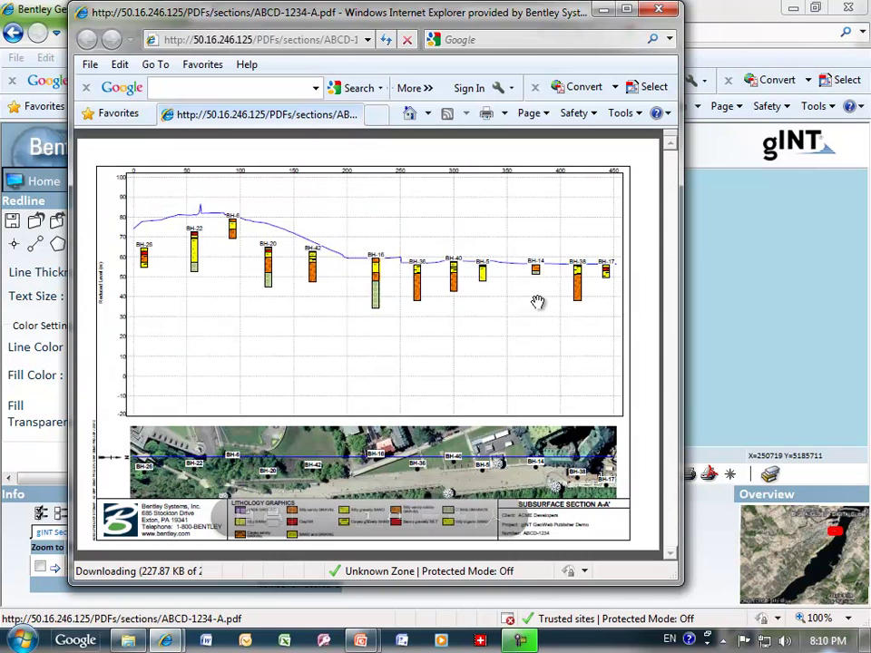
# - Close the Subsurface Section A-A' PDF window after reviewing it
pyautogui.click(665, 11)
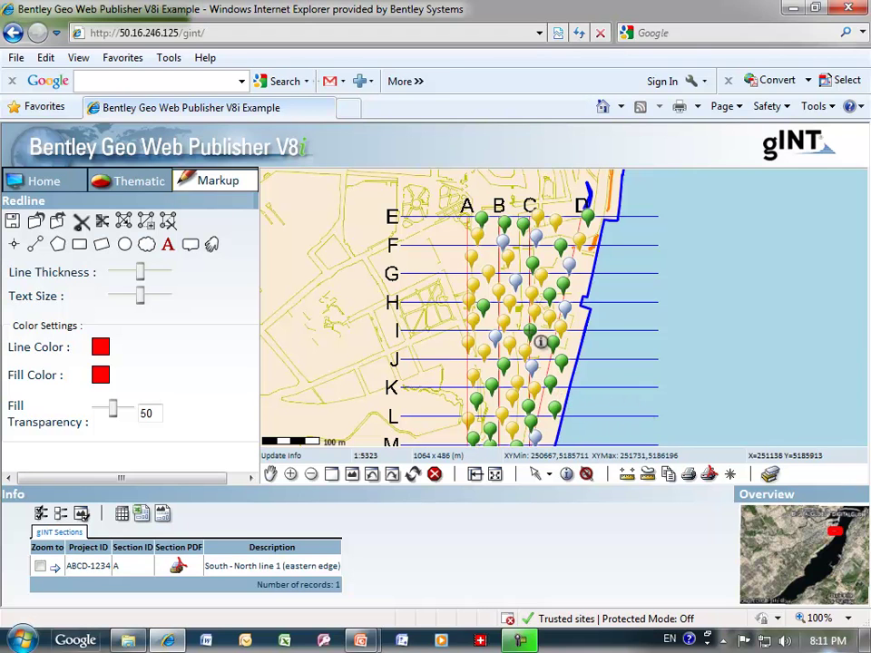
# - Zoom to columns A–D, thin the markup line, and draw a small red circle between A and B
pyautogui.scroll(1, 369, 305)
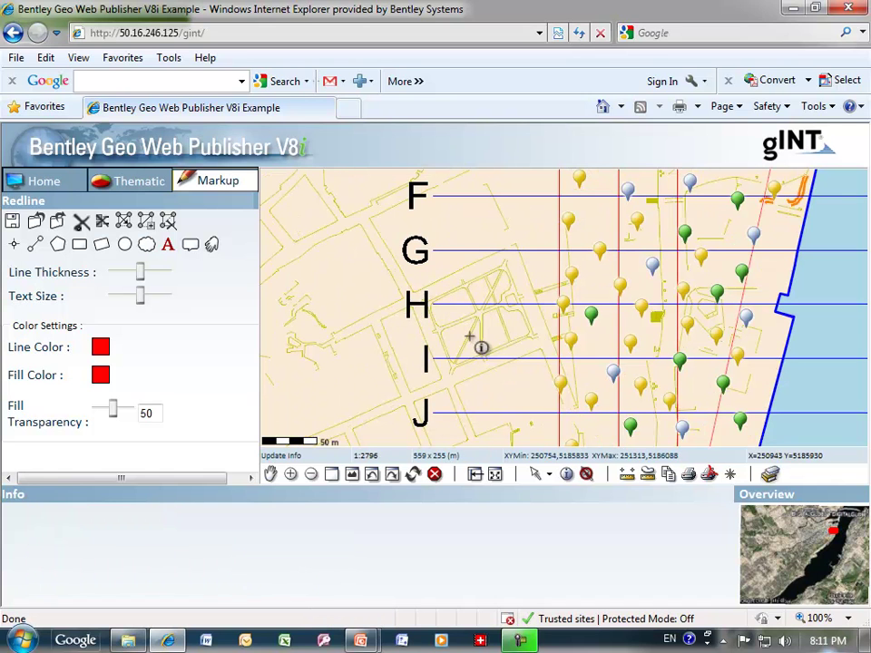
pyautogui.moveTo(554, 235); pyautogui.dragTo(404, 290)
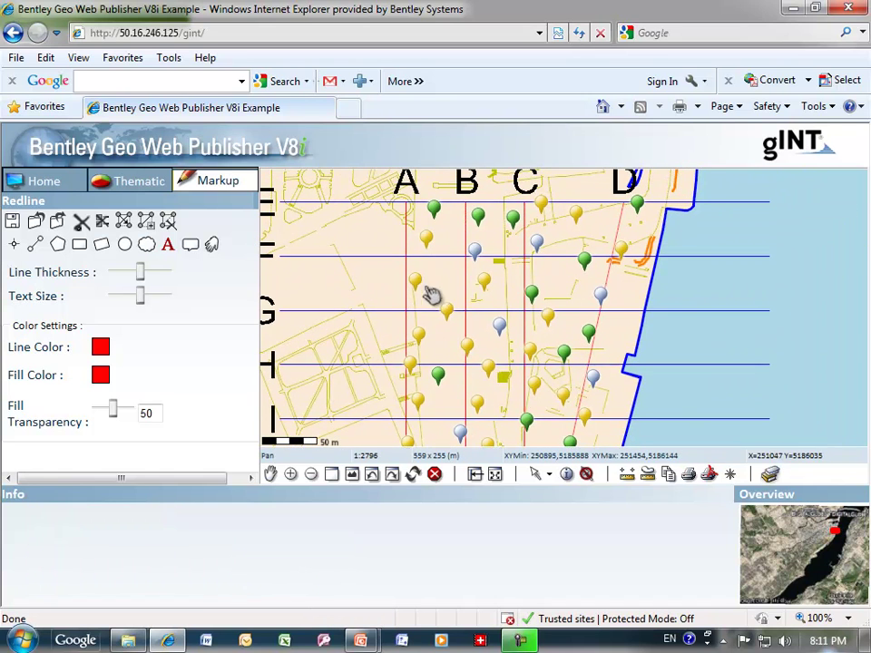
pyautogui.moveTo(140, 272); pyautogui.dragTo(113, 295)
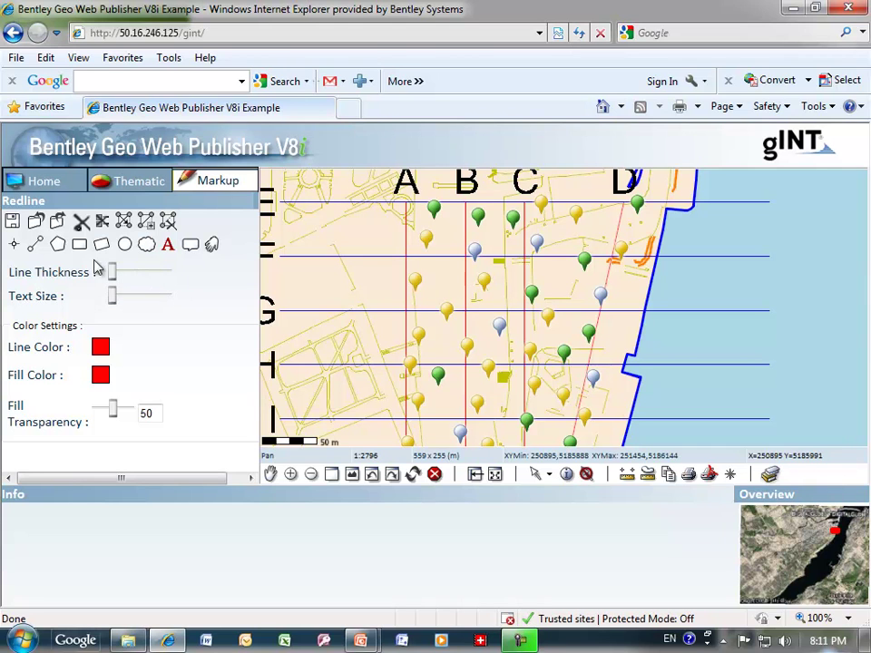
pyautogui.click(124, 244)
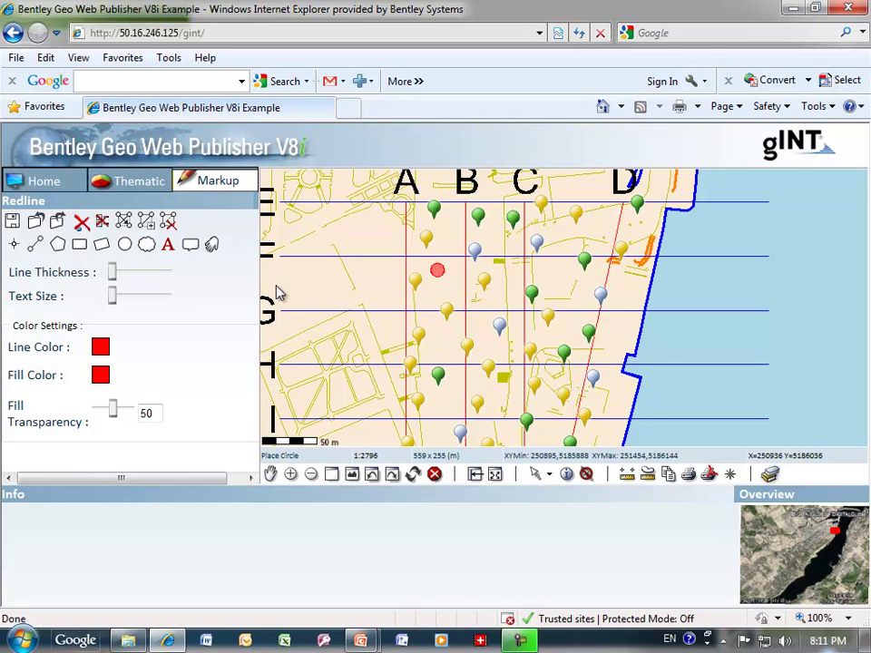
pyautogui.click(190, 247)
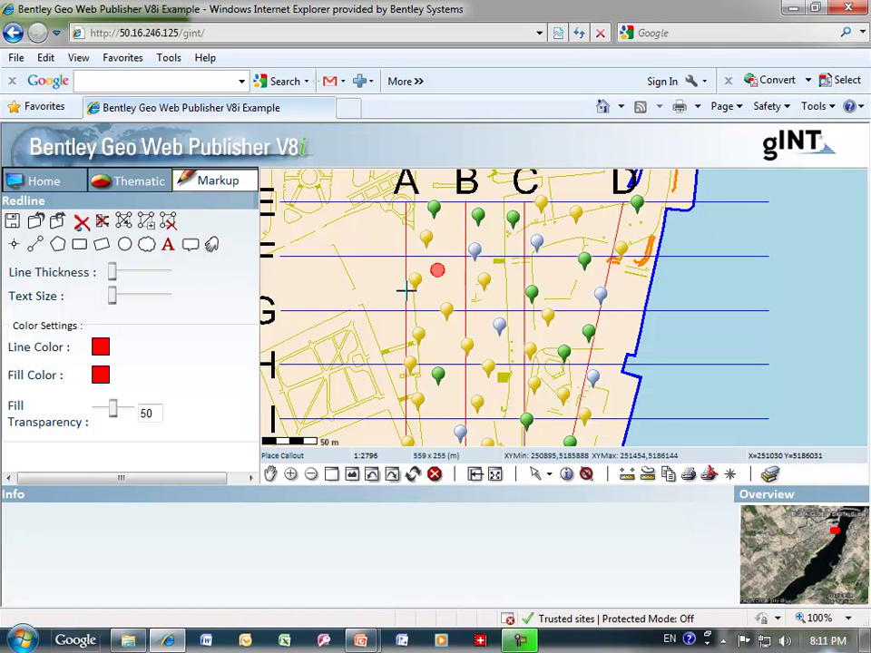
# - Place the callout 'New sampled borehole to 20m.' above the red circle and zoom out
pyautogui.click(436, 263)
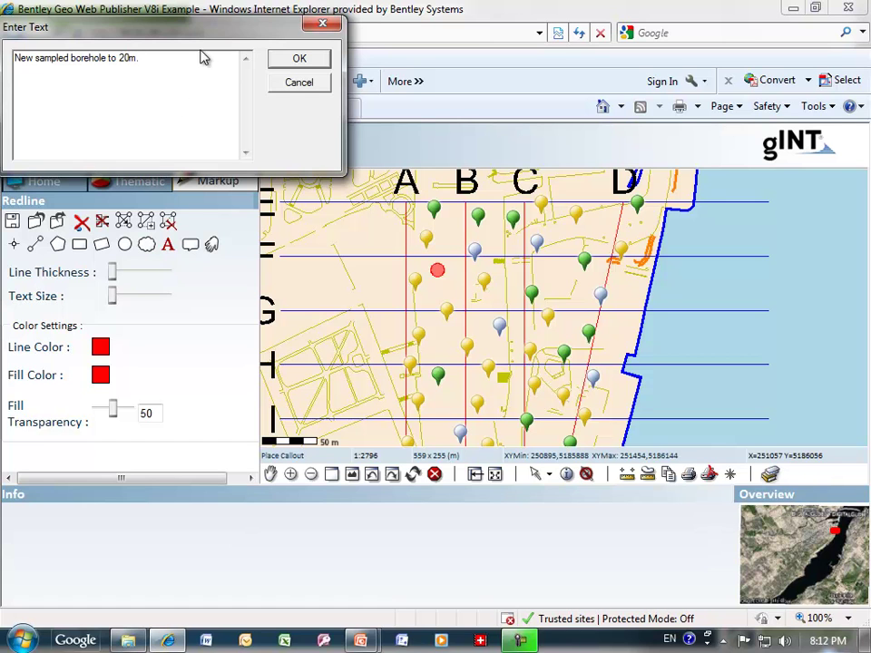
pyautogui.click(300, 60)
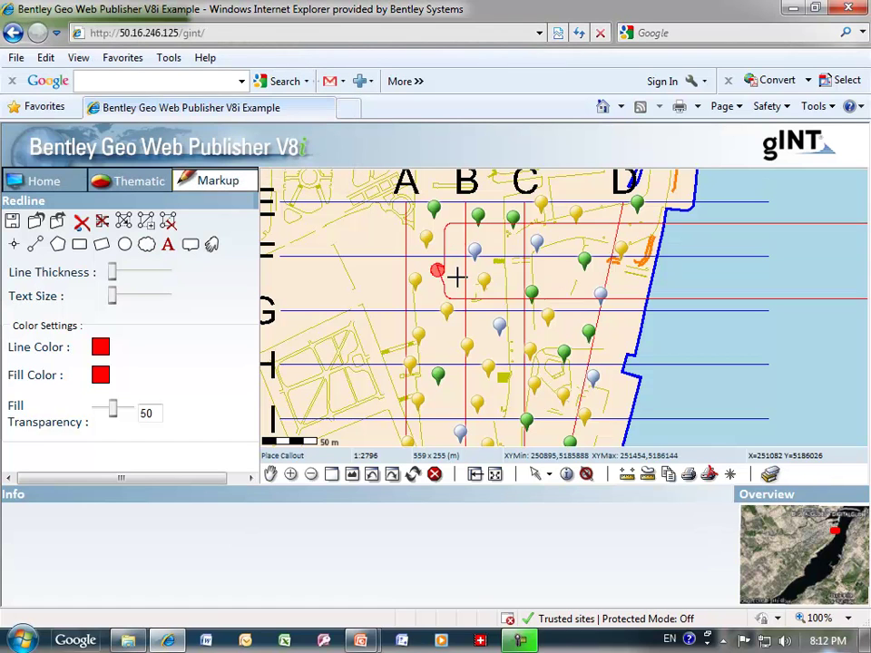
pyautogui.click(321, 229)
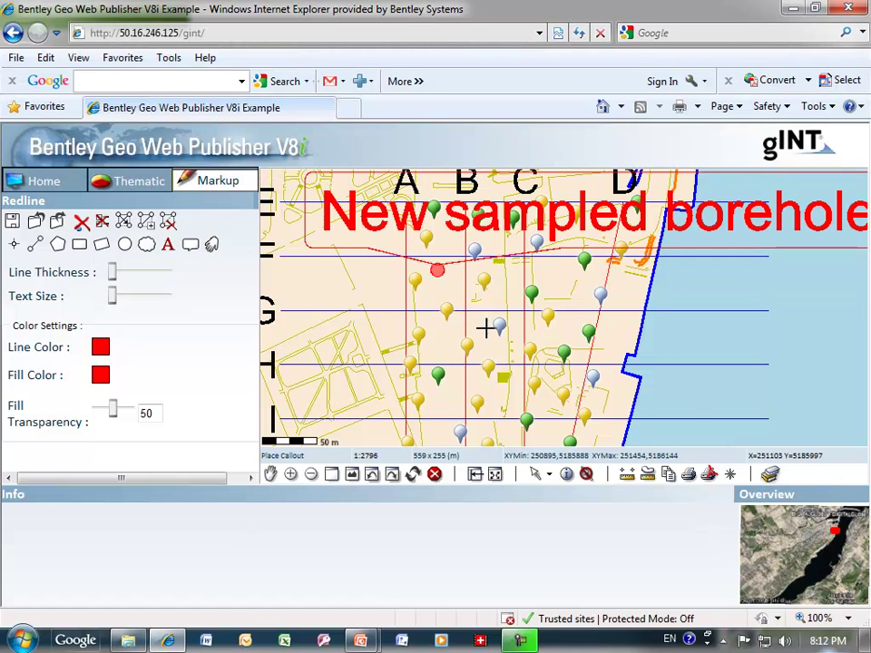
pyautogui.scroll(-3, 693, 370)
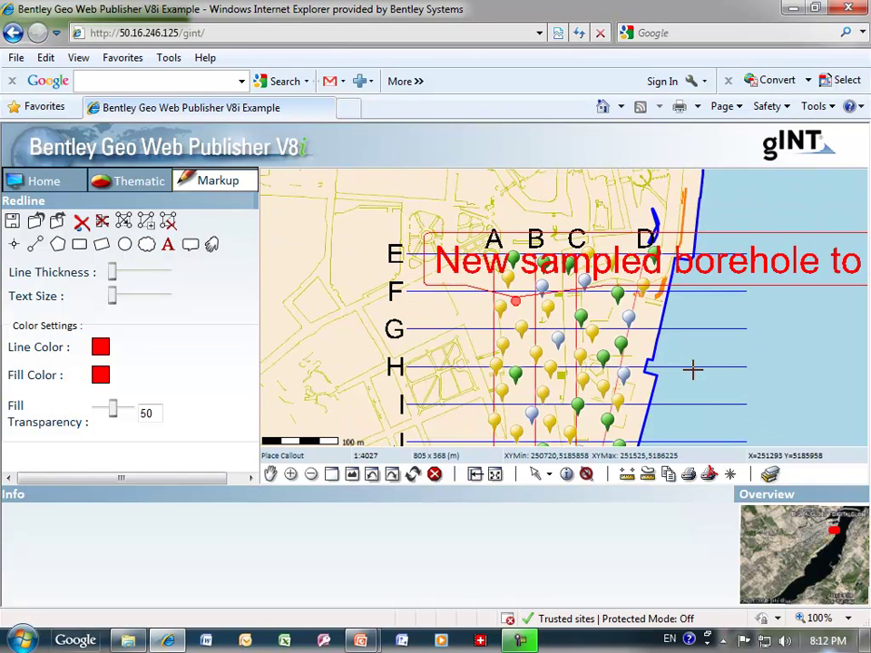
pyautogui.moveTo(423, 340); pyautogui.dragTo(303, 311)
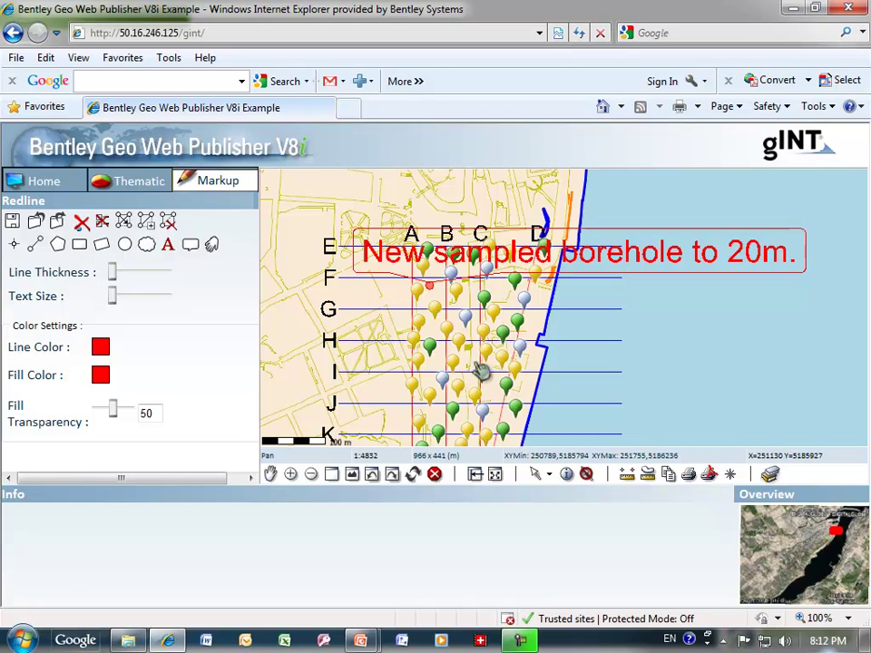
# - Circle a borehole near row H and add the callout 'New cone penetrometer hole to 15m.' below it
pyautogui.click(124, 245)
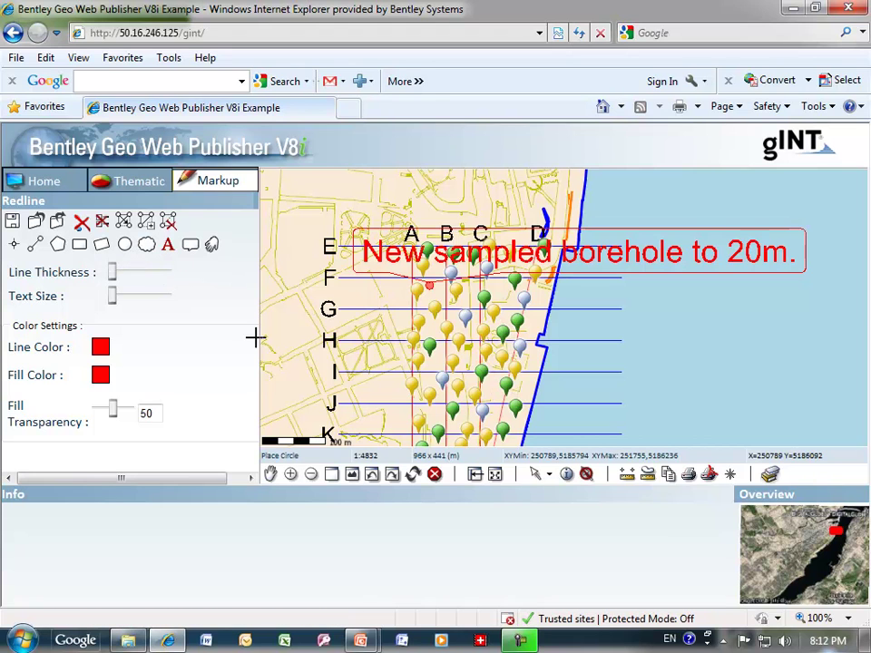
pyautogui.click(468, 350)
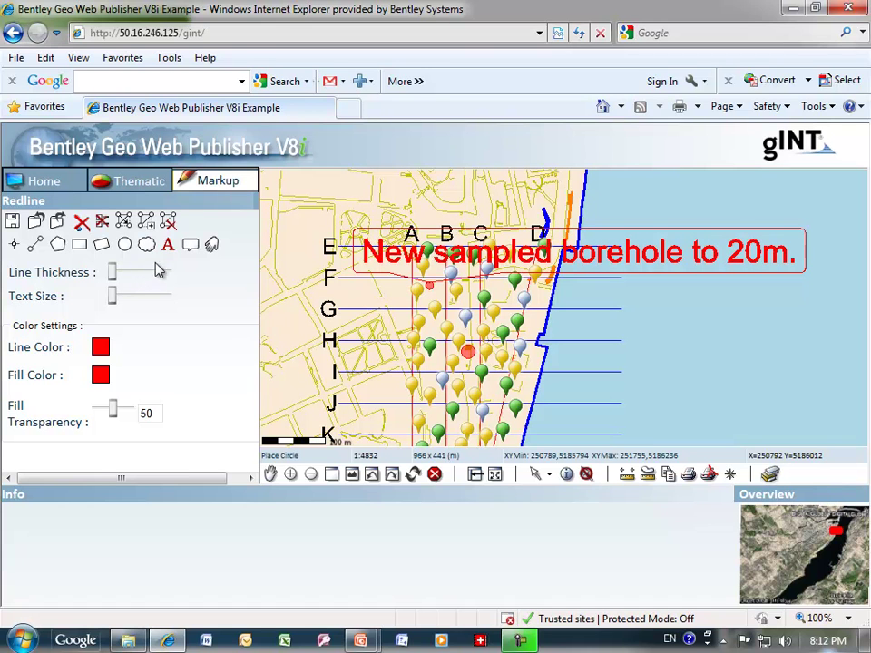
pyautogui.click(188, 246)
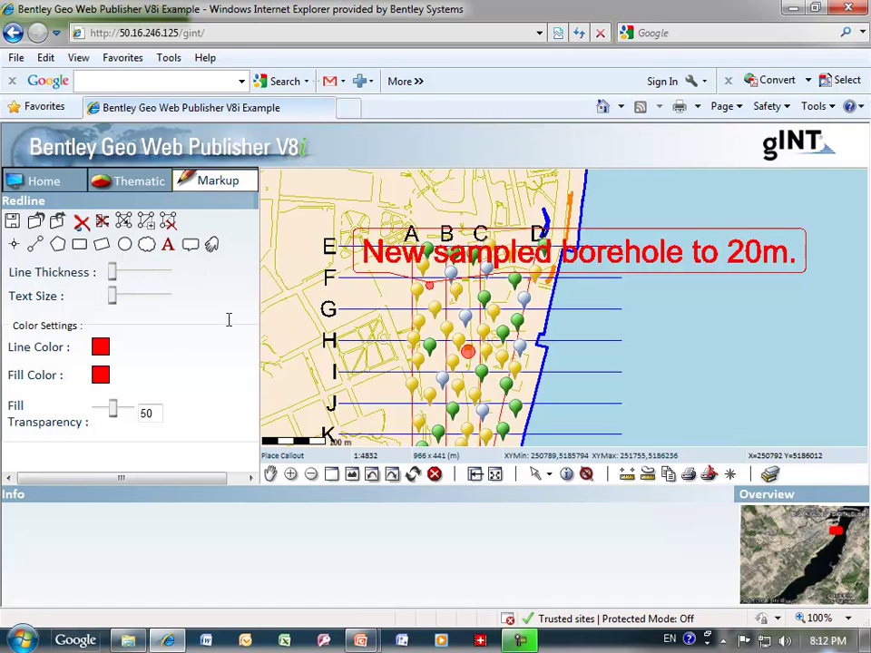
pyautogui.click(468, 361)
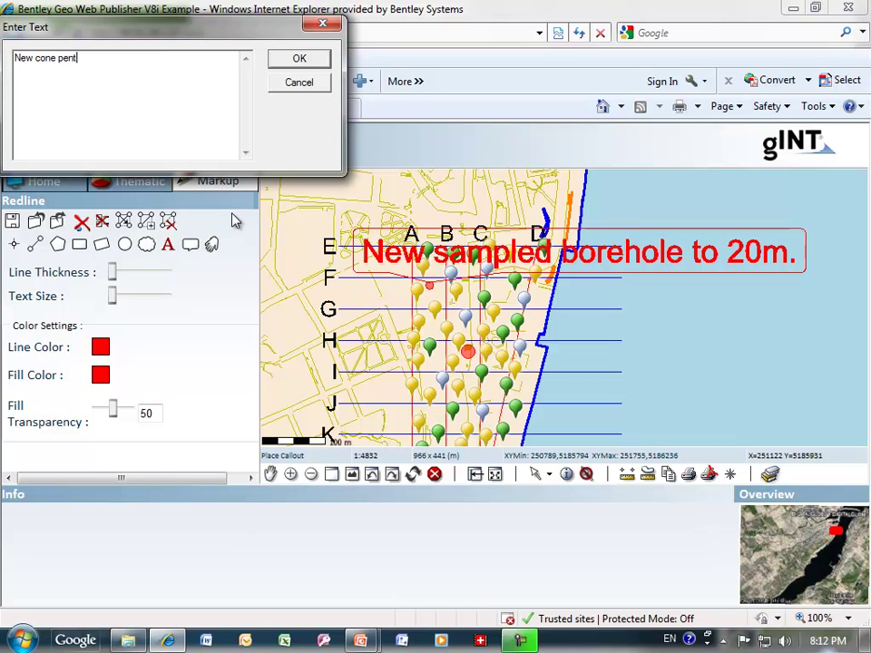
pyautogui.write('ometer hole to 15m.')
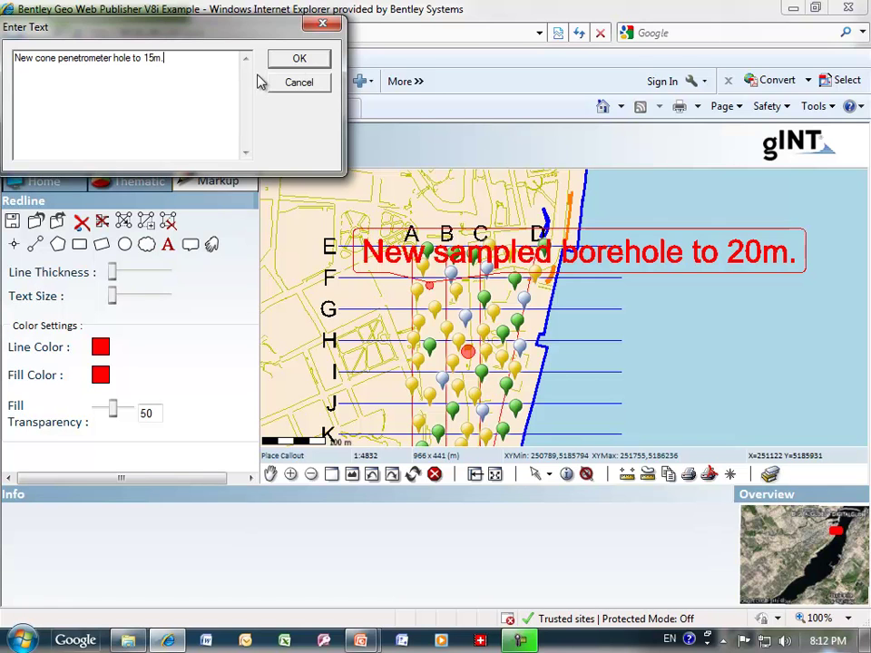
pyautogui.click(300, 60)
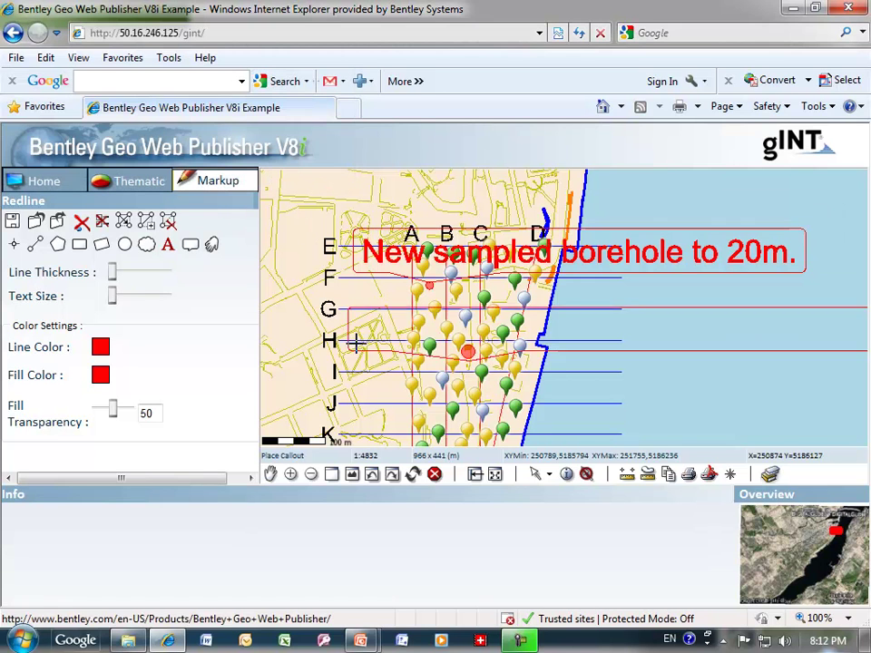
pyautogui.click(302, 398)
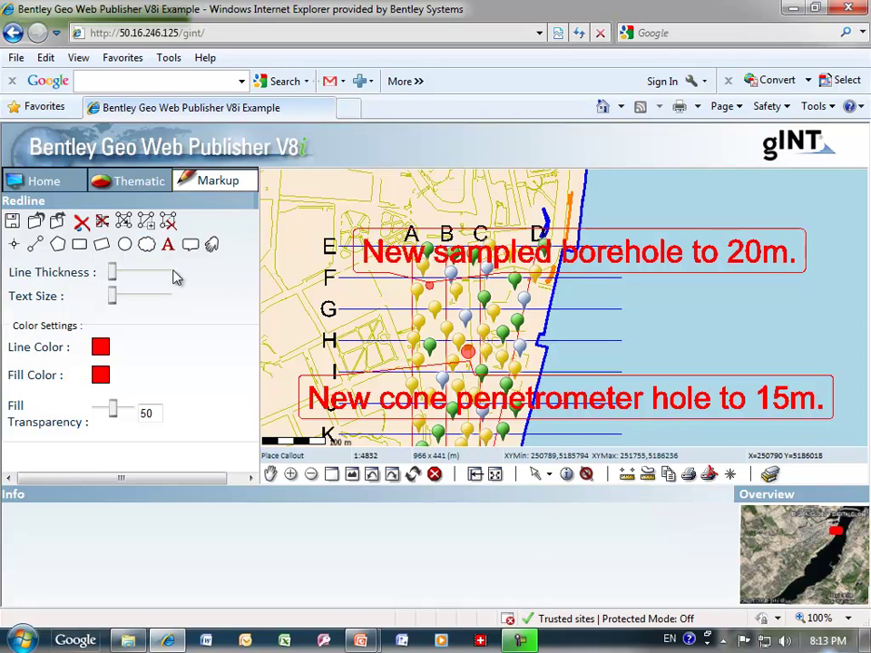
# - Save the redline markup as c:\temp\gint markup.dgn
pyautogui.click(12, 222)
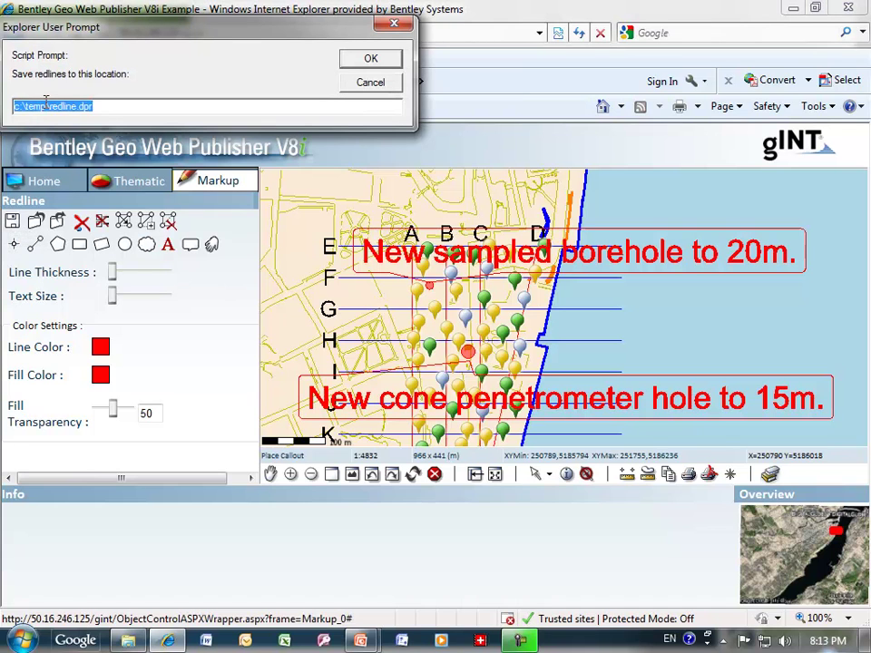
pyautogui.moveTo(47, 107); pyautogui.dragTo(126, 110)
pyautogui.write('gint')
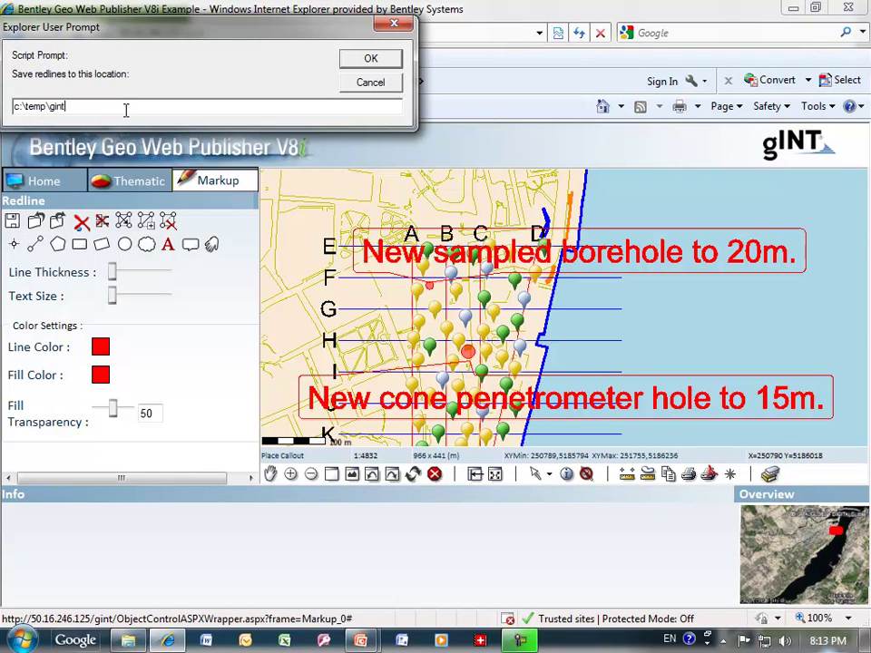
pyautogui.write(' markup.dgn')
pyautogui.press('Return')
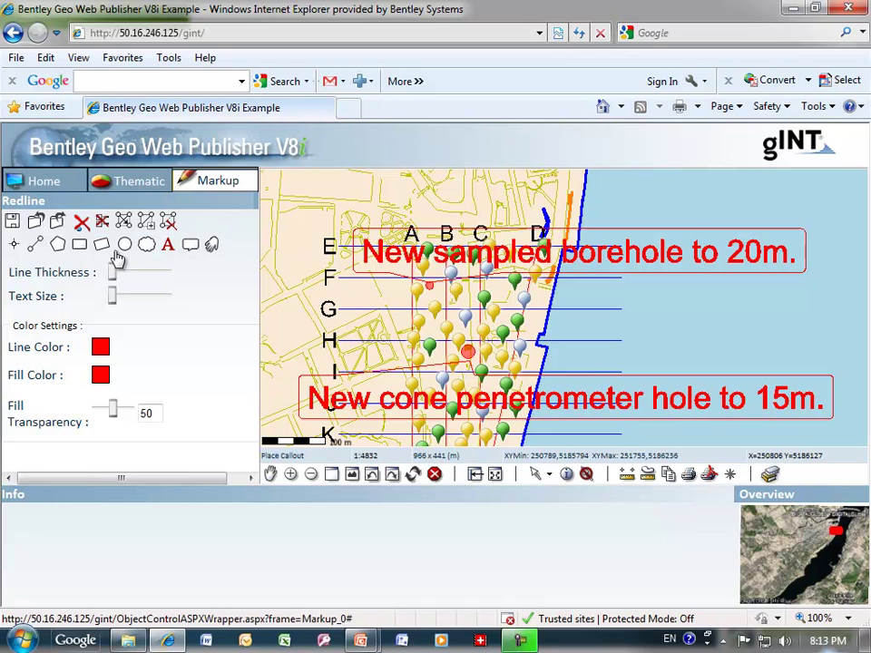
# - Clear all redline markup from the map, confirming the warning
pyautogui.click(102, 223)
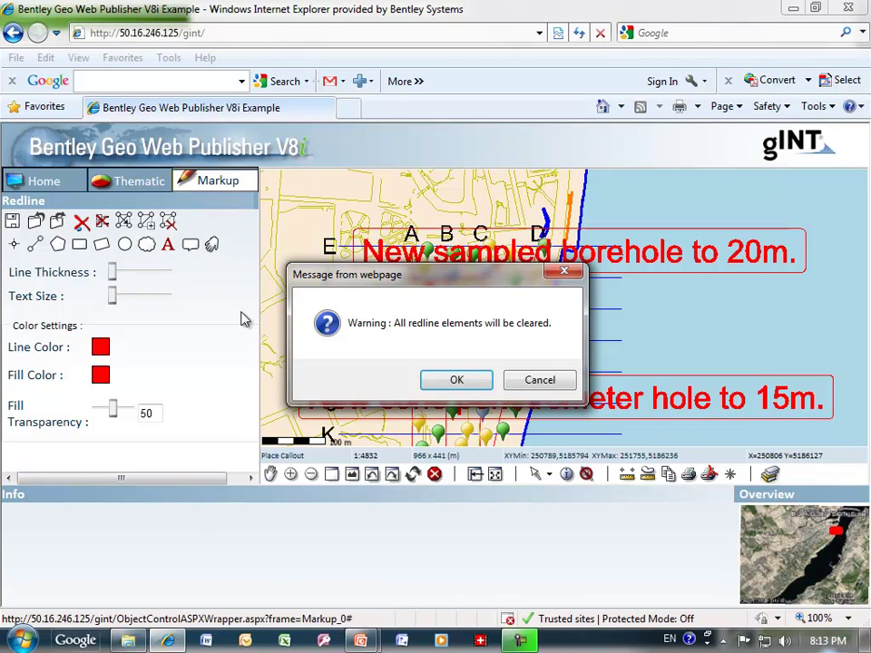
pyautogui.click(454, 380)
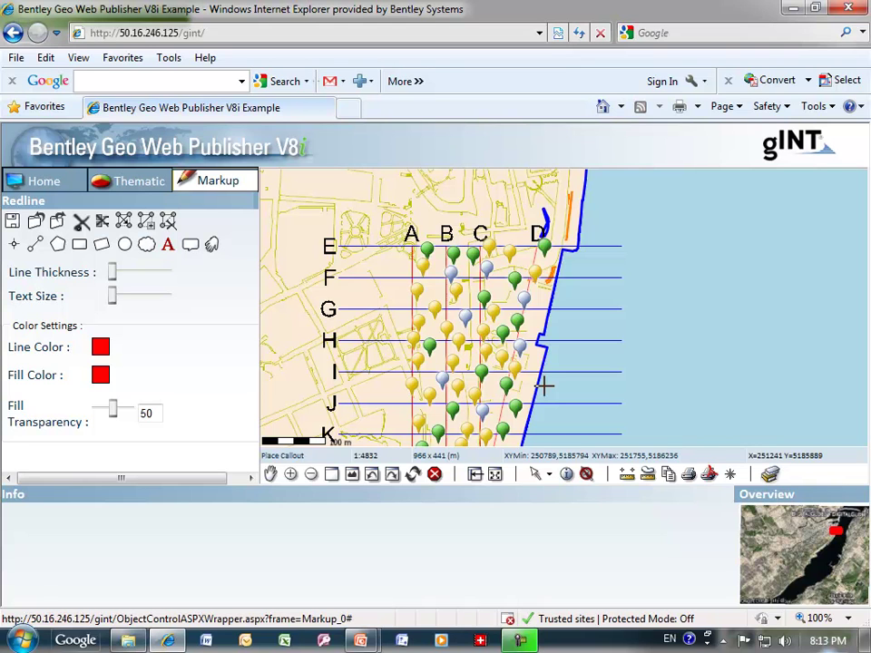
pyautogui.click(38, 225)
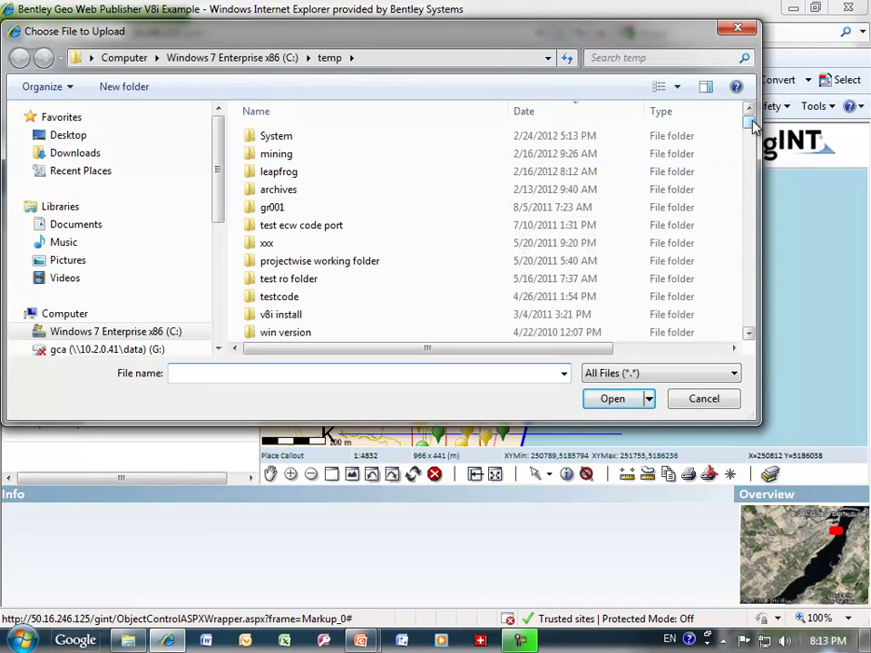
pyautogui.moveTo(750, 127); pyautogui.dragTo(751, 136)
pyautogui.doubleClick(340, 220)
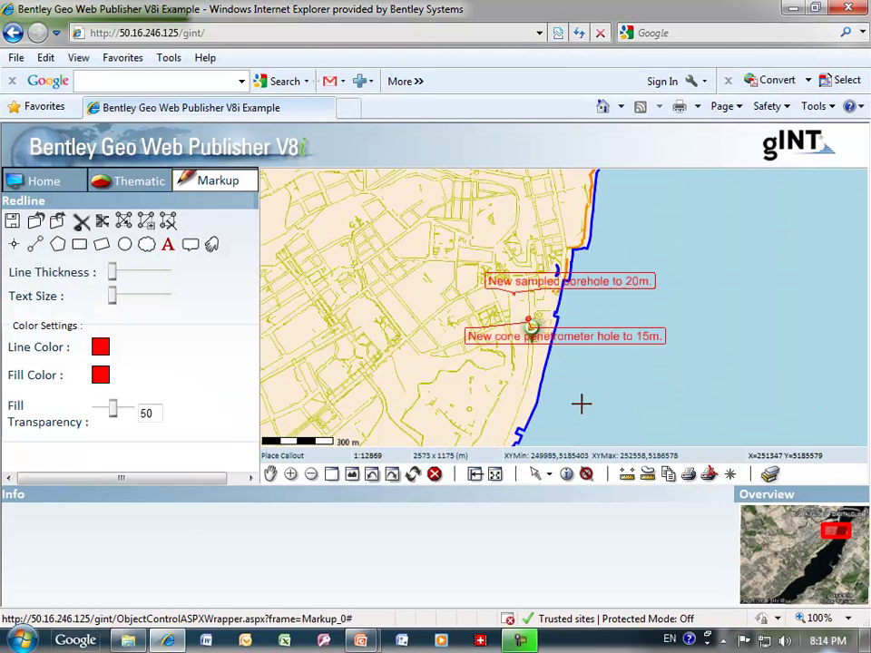
pyautogui.scroll(3, 521, 371)
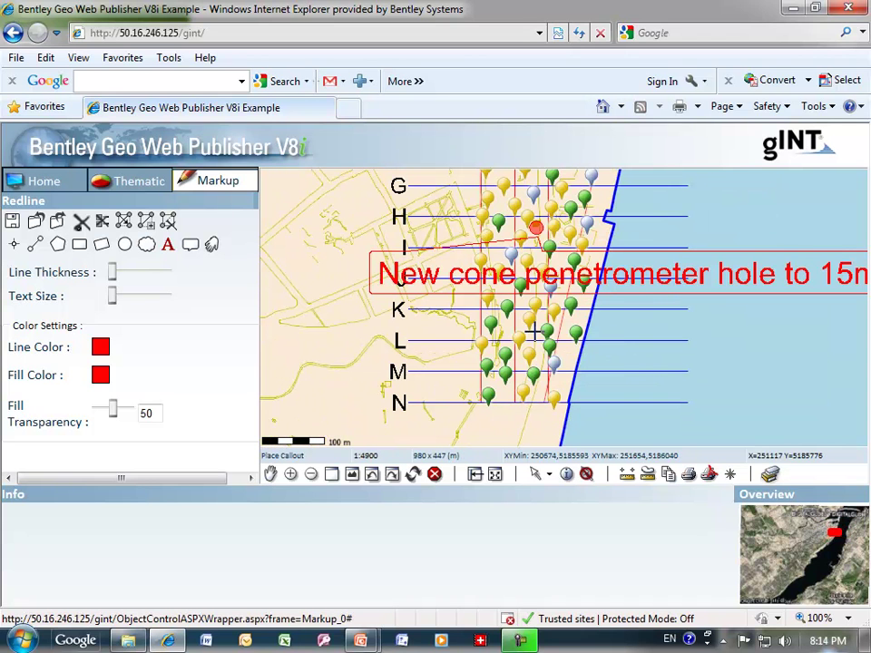
pyautogui.rightClick(323, 306)
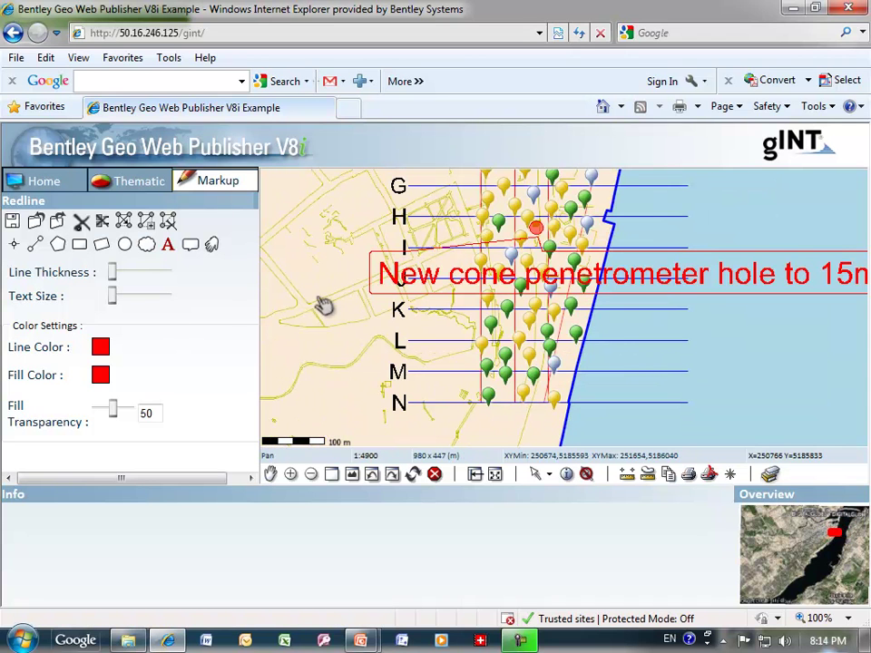
pyautogui.moveTo(337, 298); pyautogui.dragTo(316, 391)
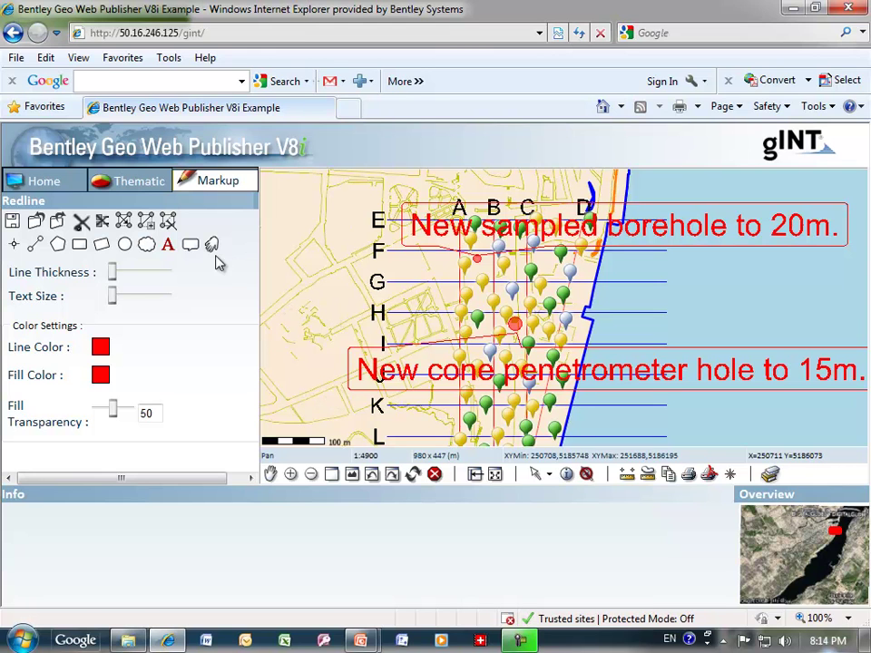
pyautogui.click(57, 223)
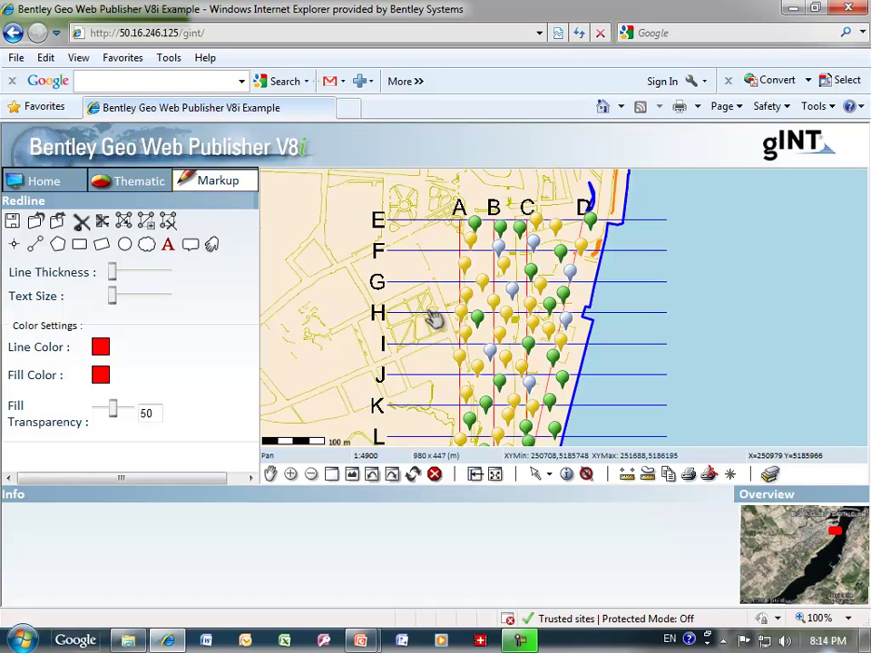
pyautogui.click(494, 474)
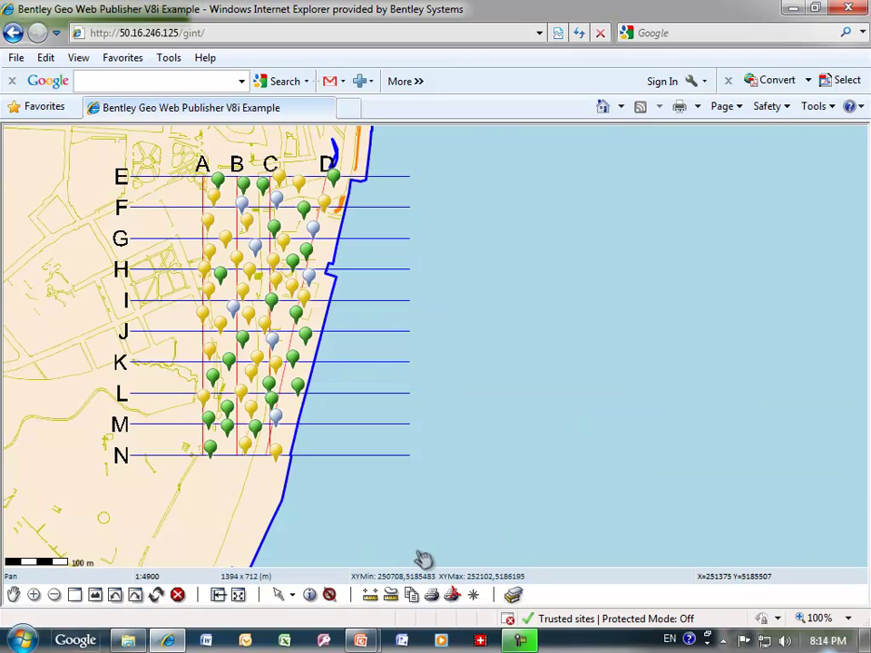
pyautogui.click(238, 595)
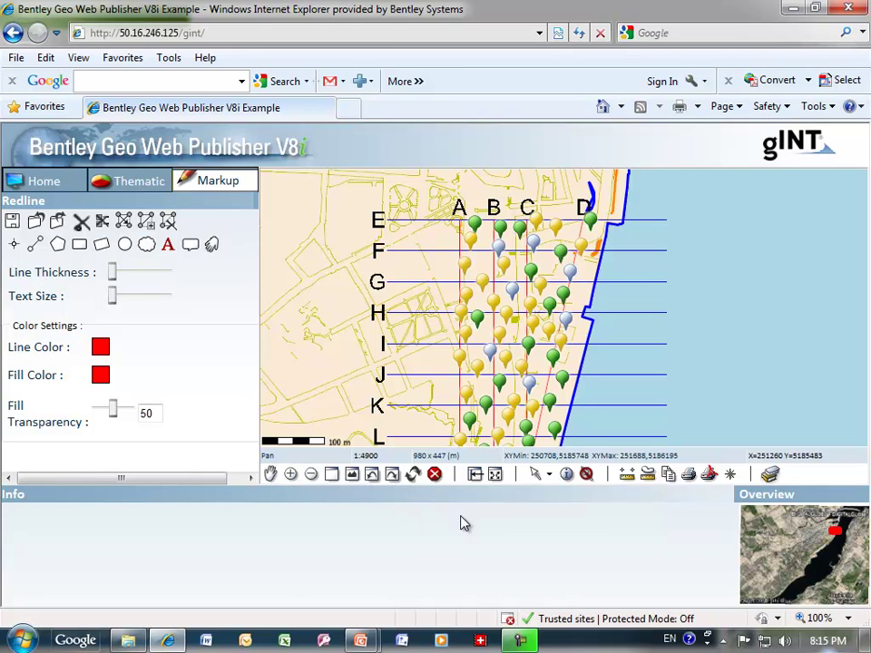
# - Set the selection method to Select Map Elements
pyautogui.click(551, 475)
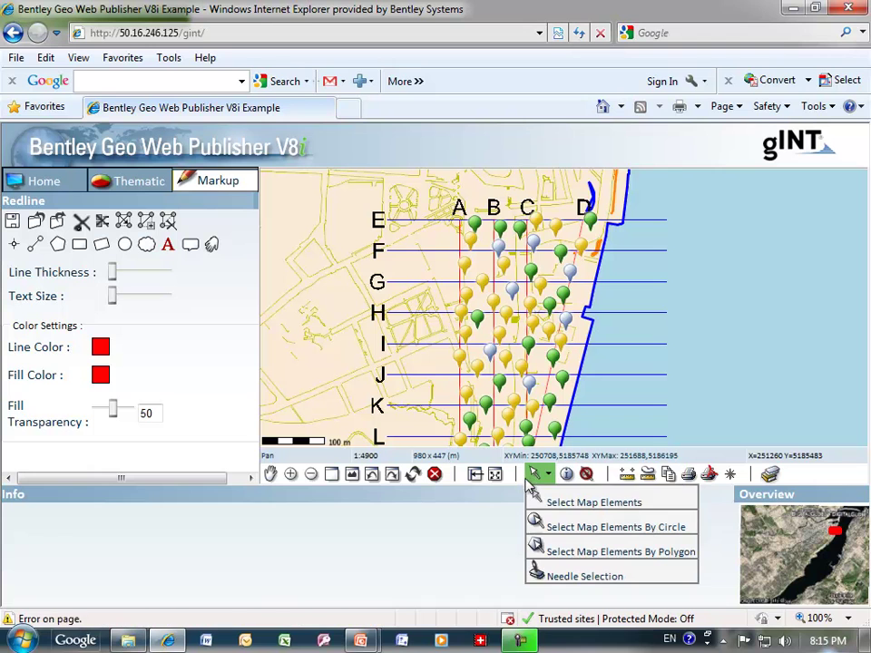
pyautogui.click(572, 502)
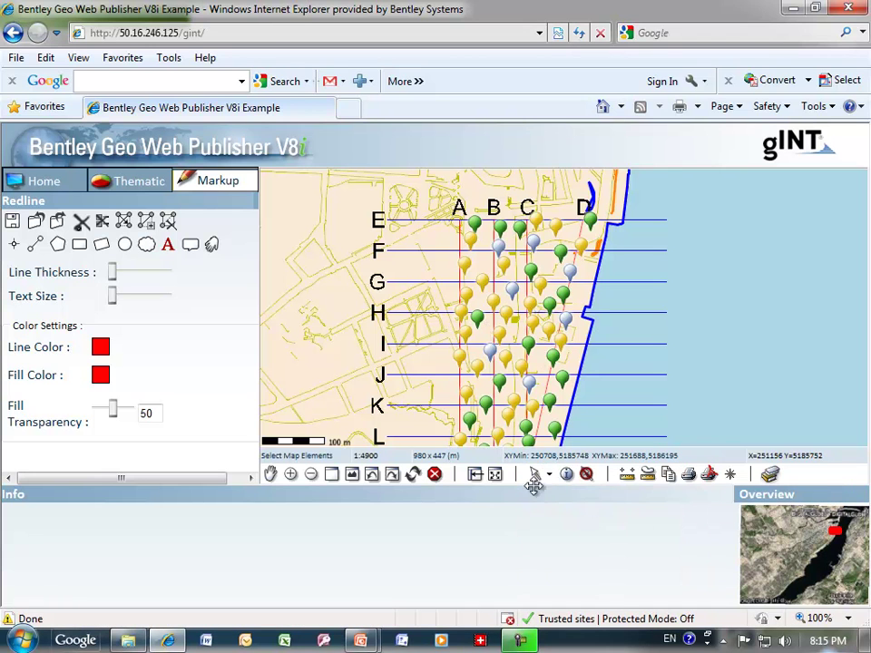
pyautogui.click(549, 477)
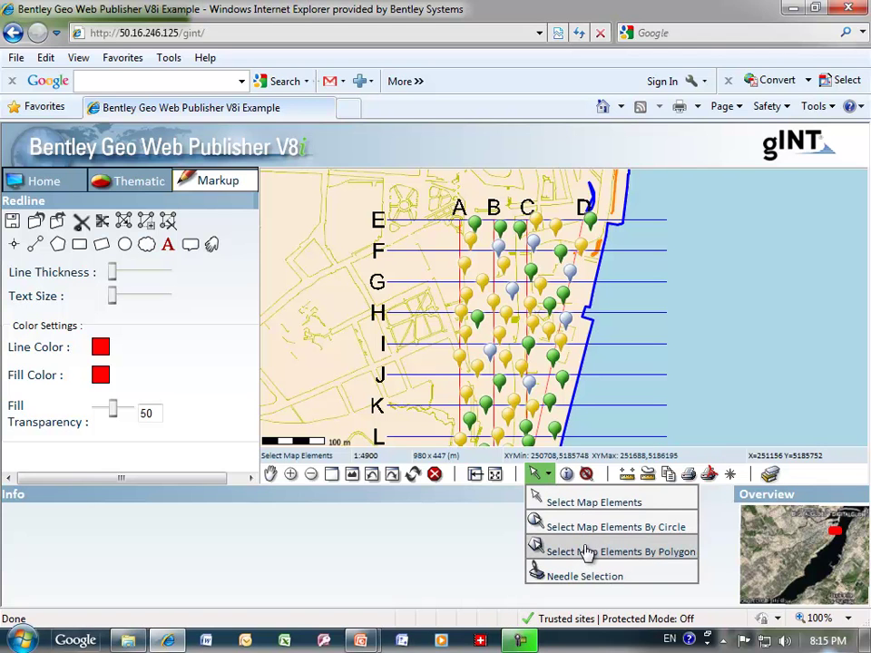
pyautogui.click(571, 502)
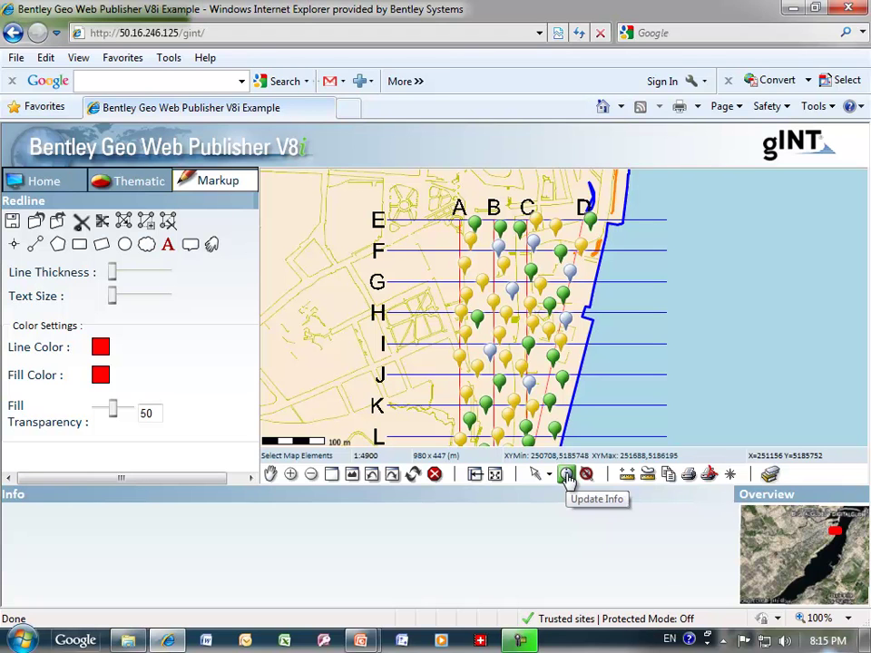
# - Look up borehole BH-24 at row H with Update Info, then clear the results
pyautogui.click(567, 475)
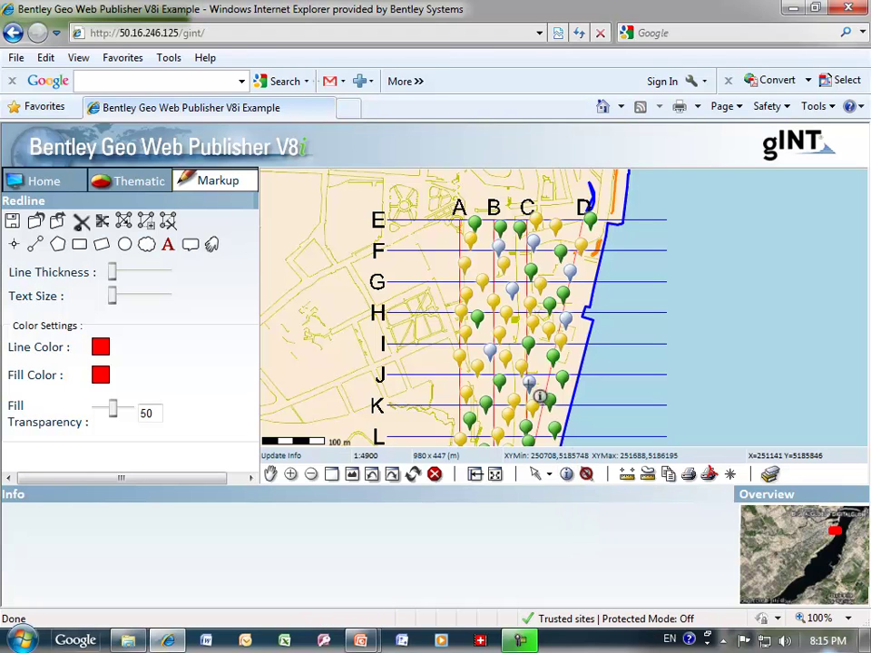
pyautogui.click(476, 324)
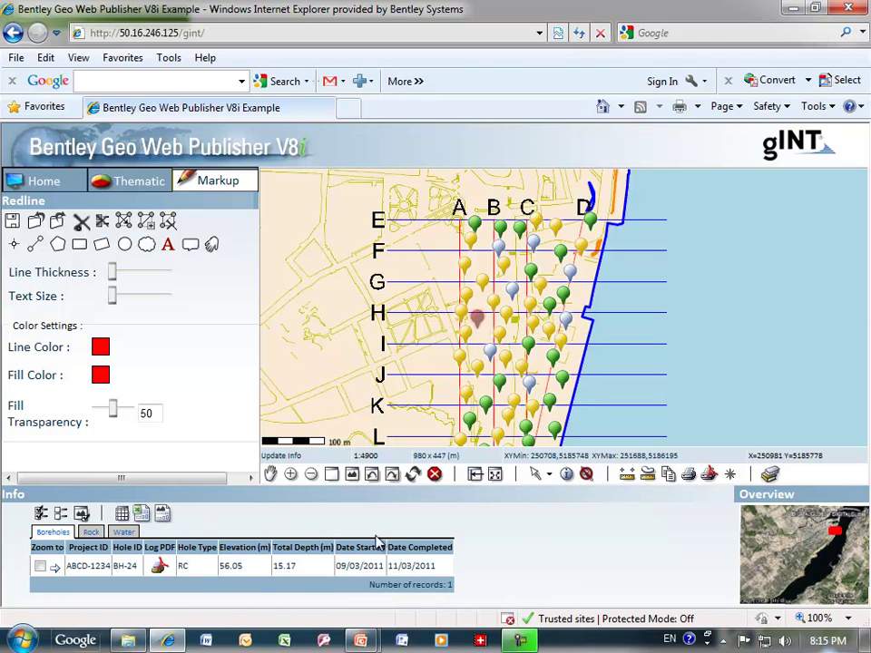
pyautogui.click(587, 474)
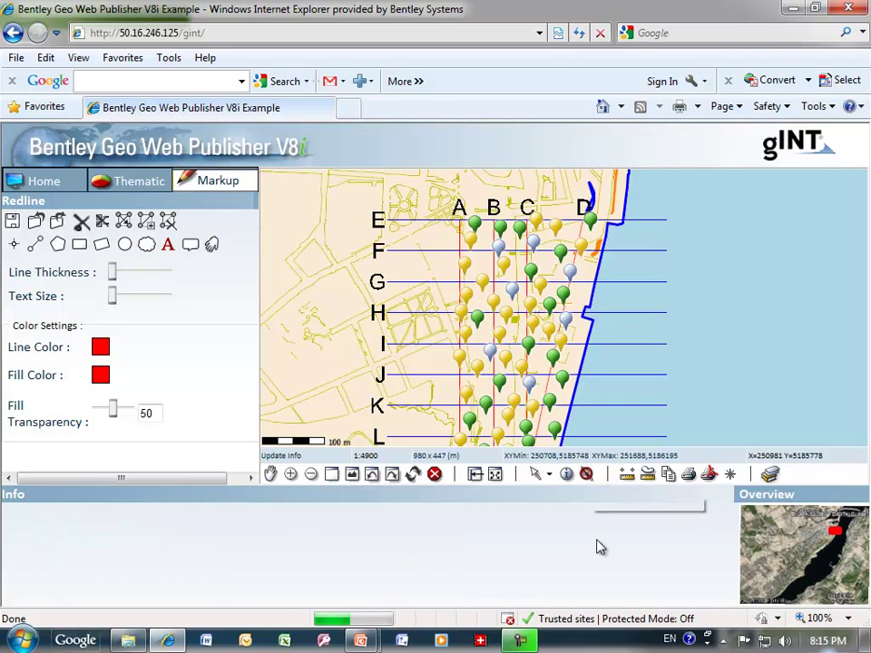
# - Measure a distance along a path through pins starting in row G
pyautogui.click(628, 480)
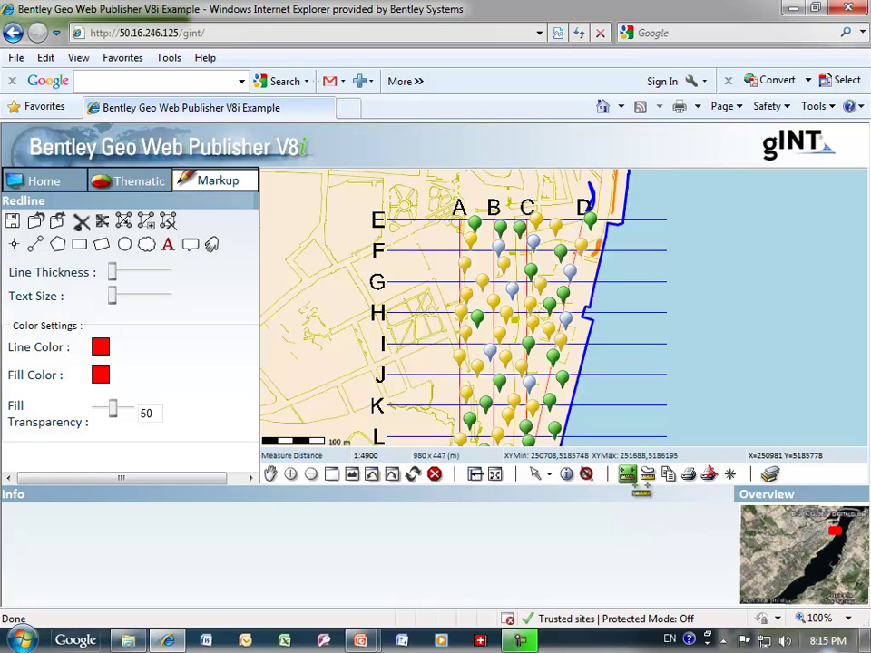
pyautogui.click(466, 265)
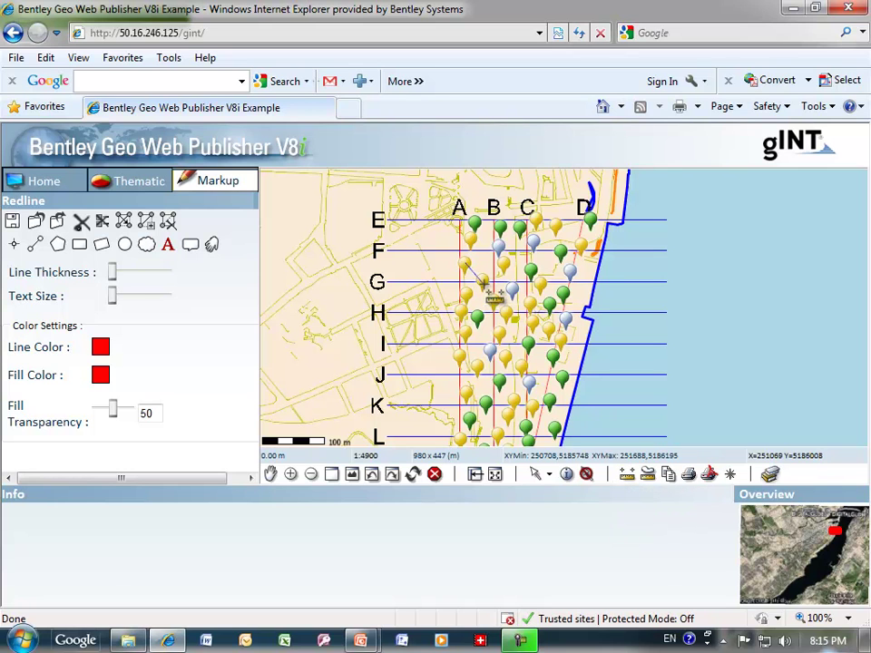
pyautogui.click(487, 290)
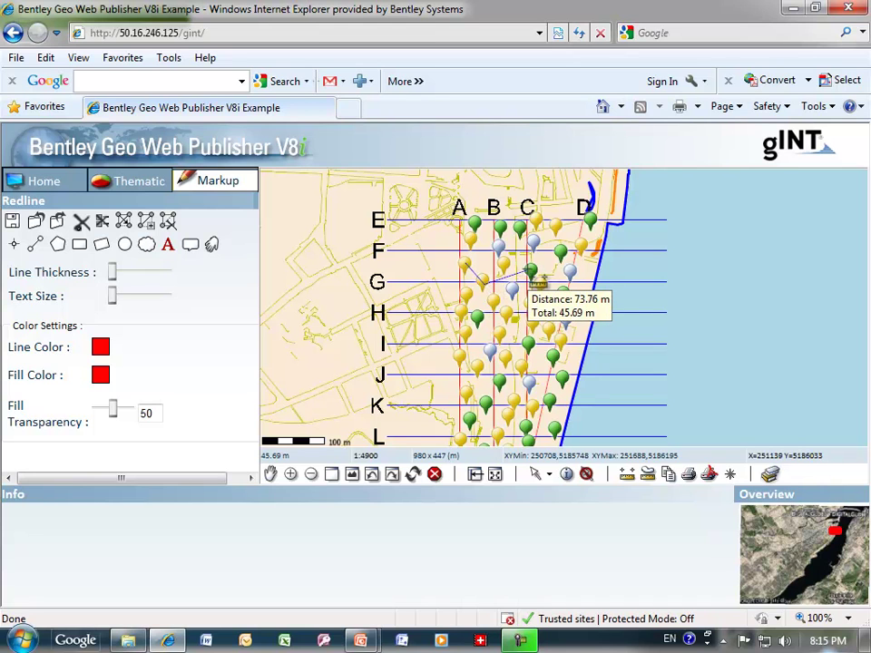
pyautogui.click(533, 275)
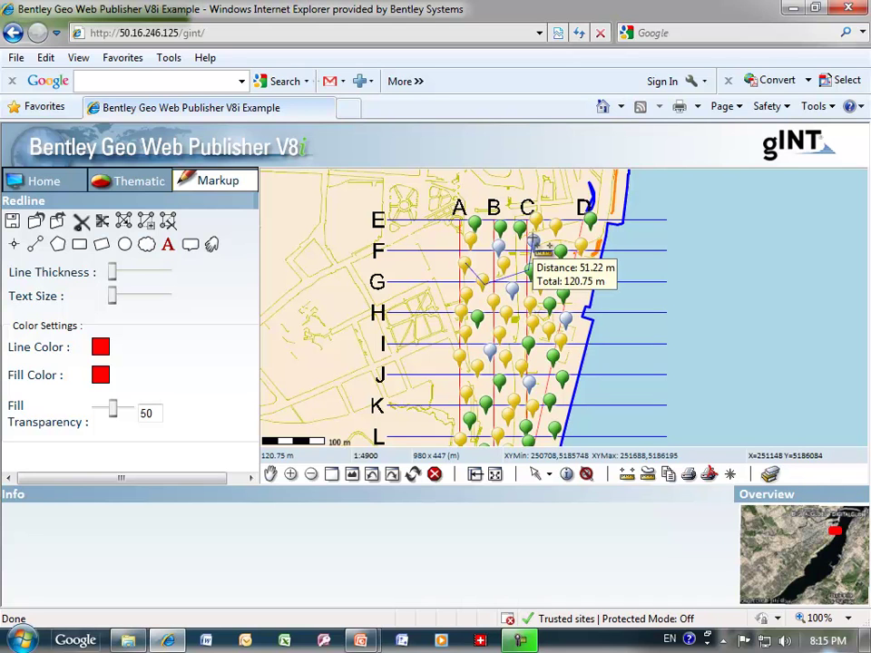
pyautogui.doubleClick(534, 243)
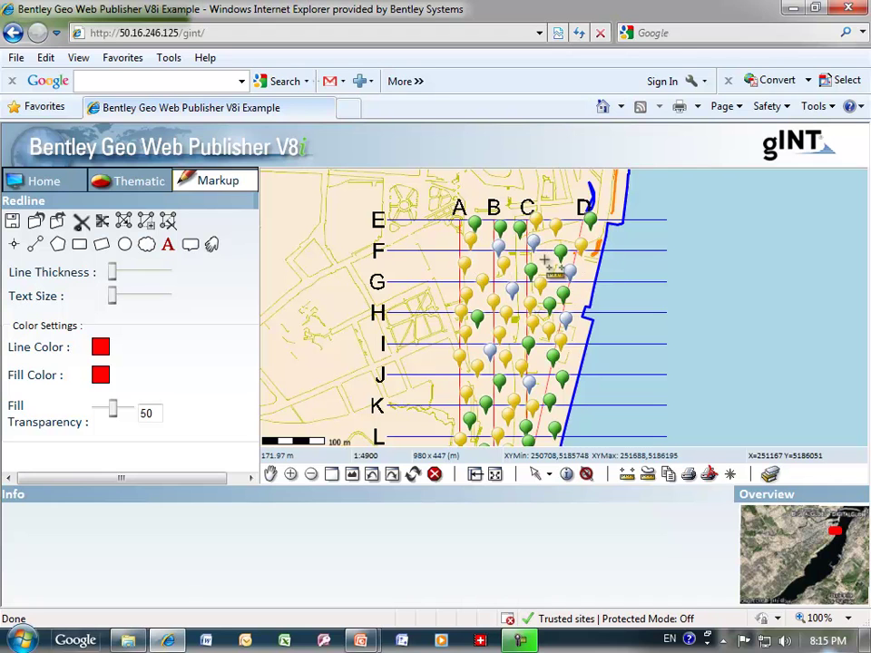
# - Measure a polygon area over part of the borehole grid: 34363.49 m²
pyautogui.click(647, 474)
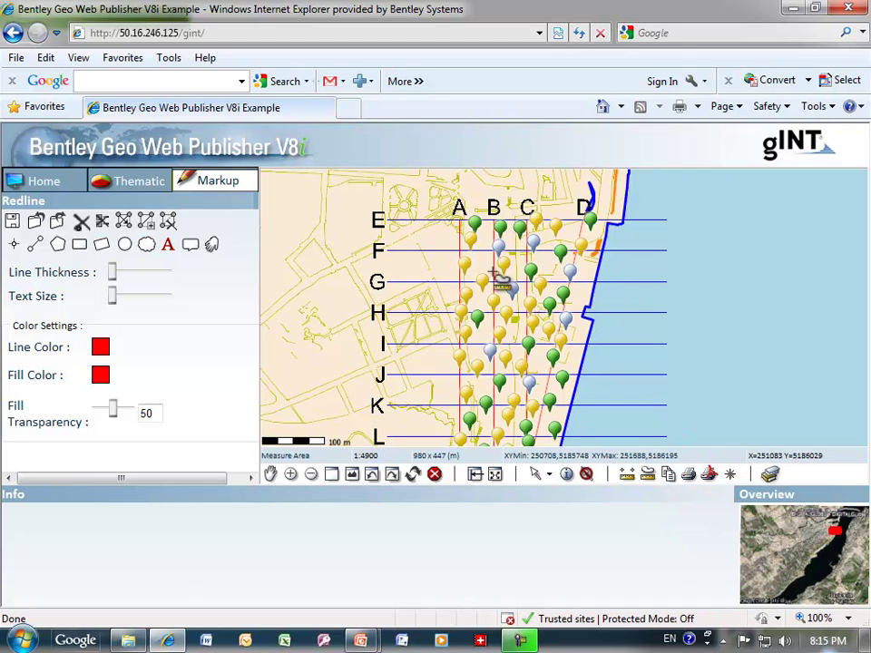
pyautogui.click(497, 245)
pyautogui.click(443, 279)
pyautogui.click(457, 354)
pyautogui.click(540, 386)
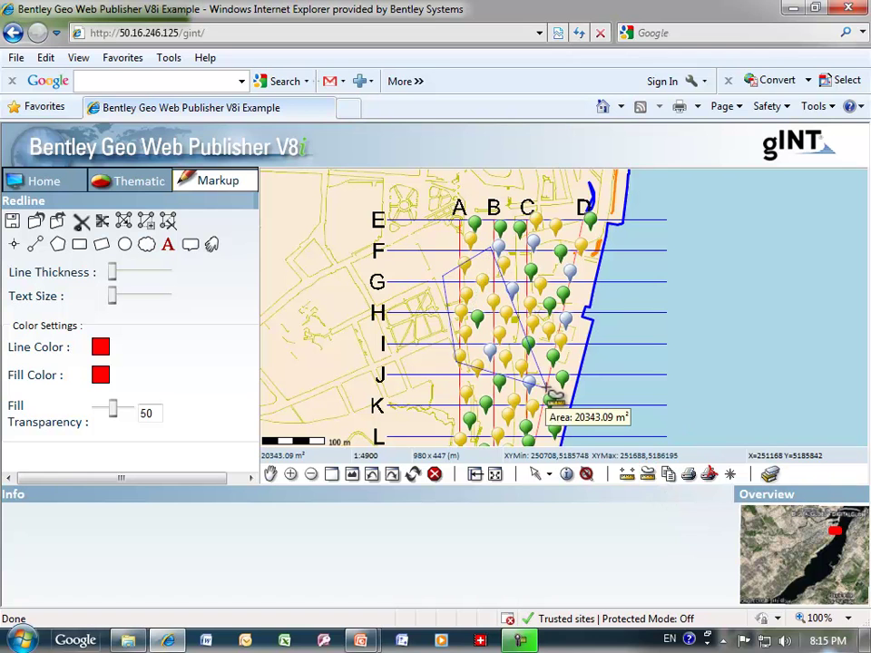
pyautogui.doubleClick(571, 250)
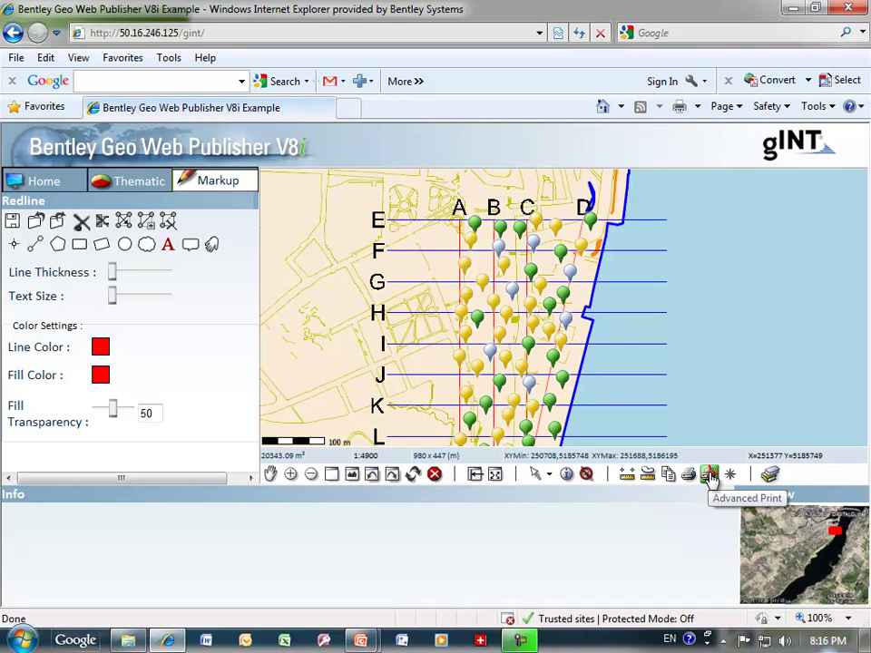
# - Place an interactively rotated print border on the map with the comment 'My comment'
pyautogui.click(708, 475)
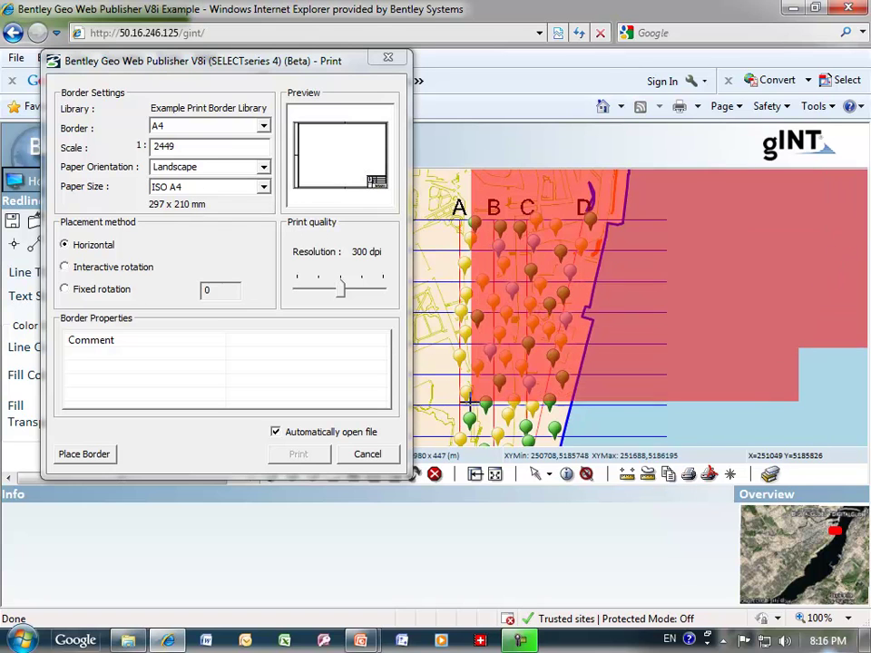
pyautogui.click(436, 435)
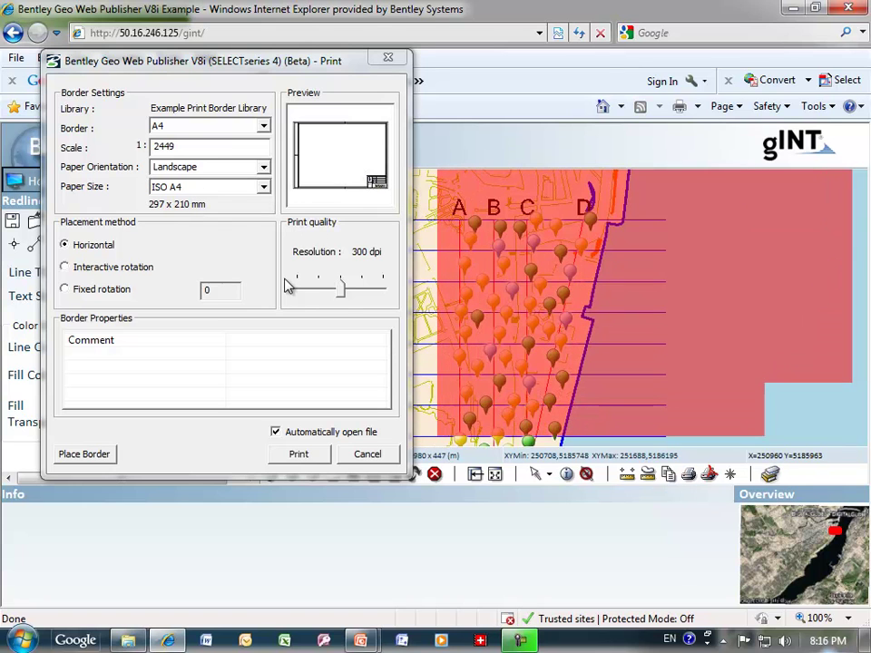
pyautogui.click(100, 269)
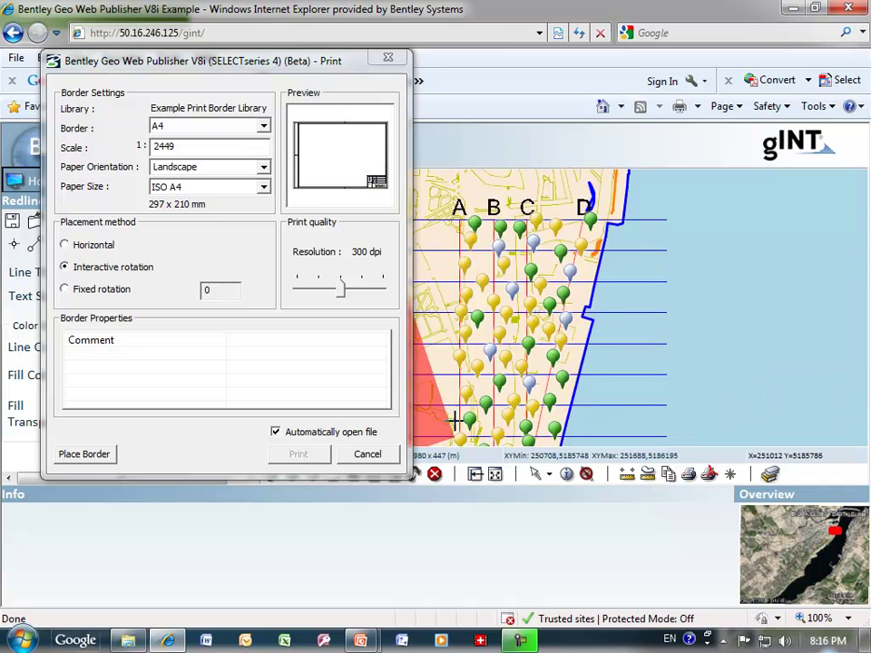
pyautogui.click(519, 409)
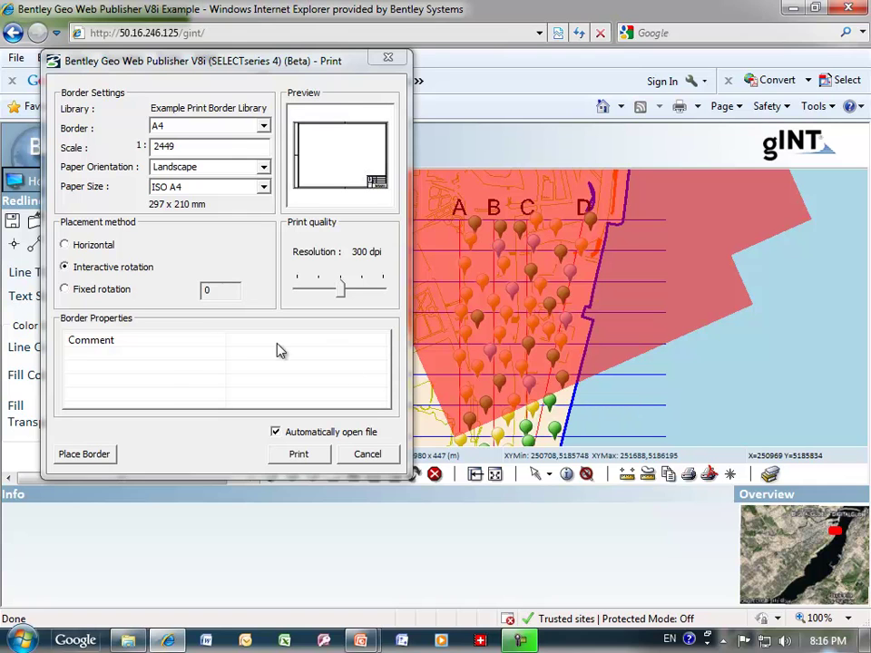
pyautogui.click(189, 362)
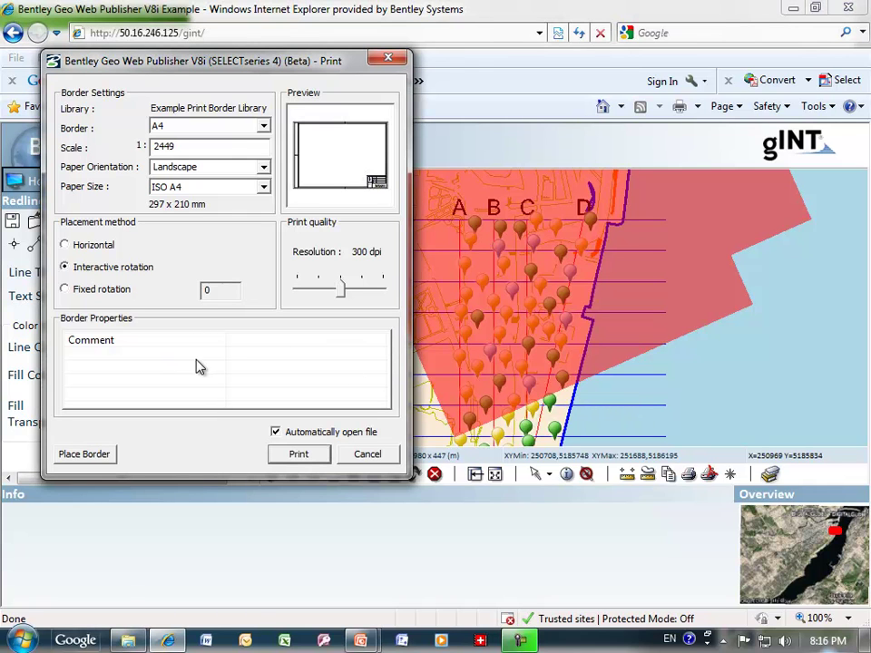
pyautogui.click(209, 346)
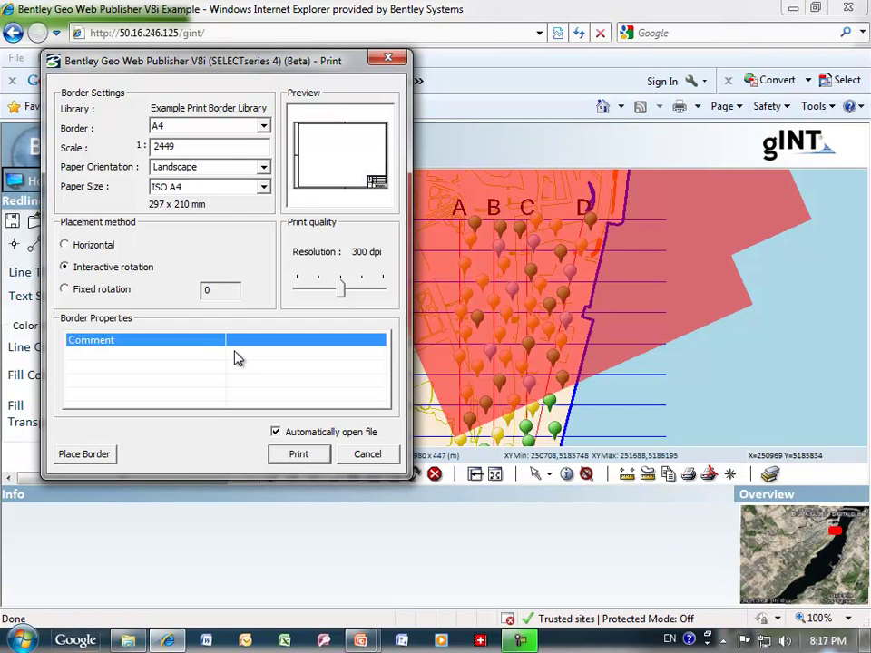
pyautogui.click(267, 338)
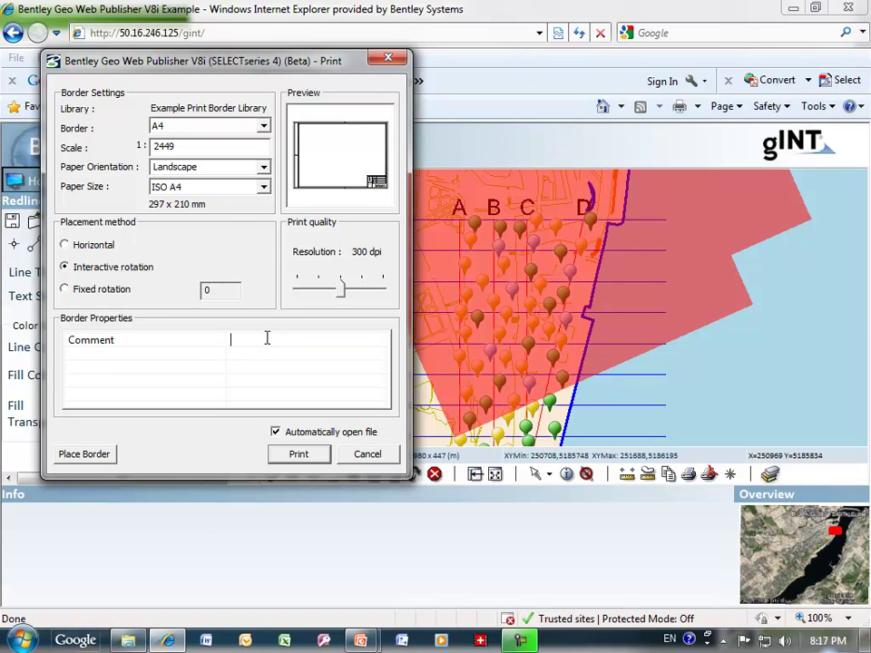
pyautogui.write('My comment')
# - Print the bordered map to a PDF file named gint.pdf
pyautogui.click(300, 454)
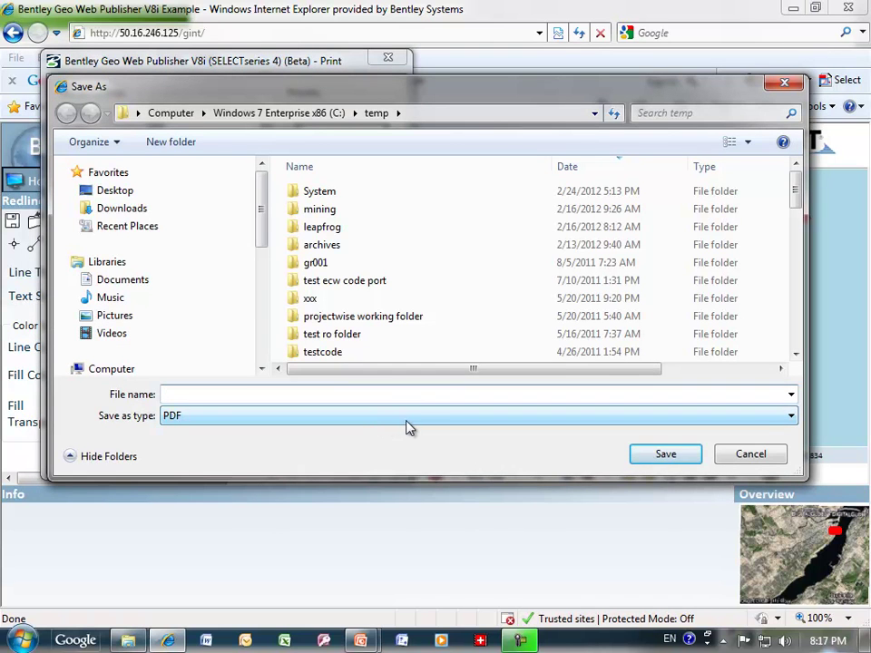
pyautogui.write('gint')
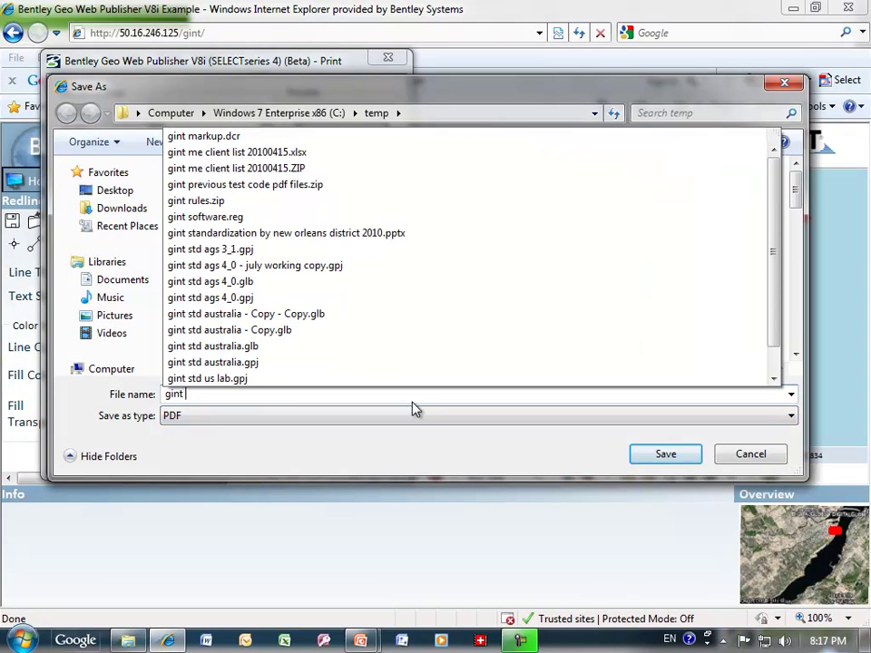
pyautogui.press('BackSpace')
pyautogui.write('.pdf')
pyautogui.press('Return')
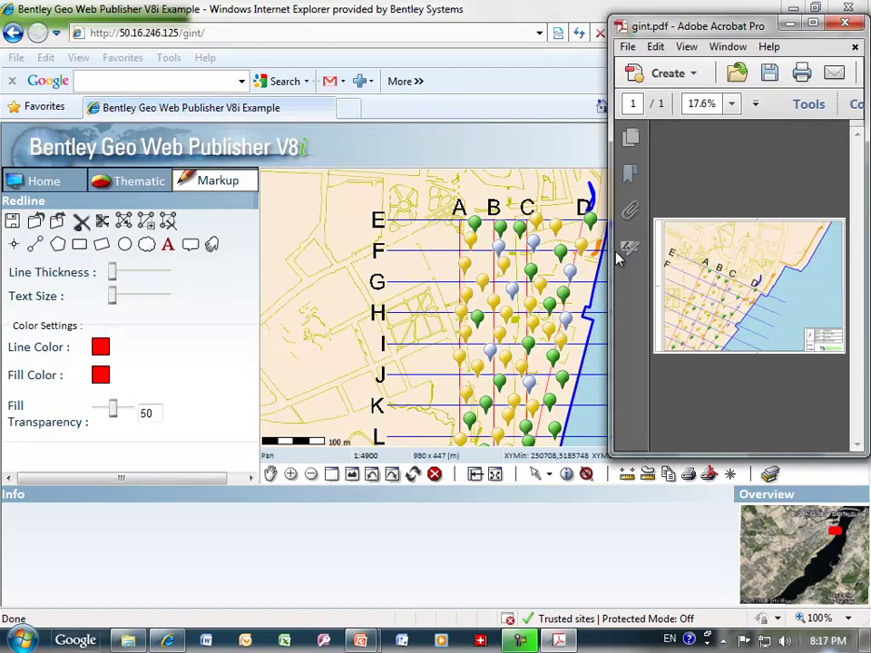
# - Maximize gint.pdf in Acrobat to review the rotated map and title block, then close it
pyautogui.click(813, 23)
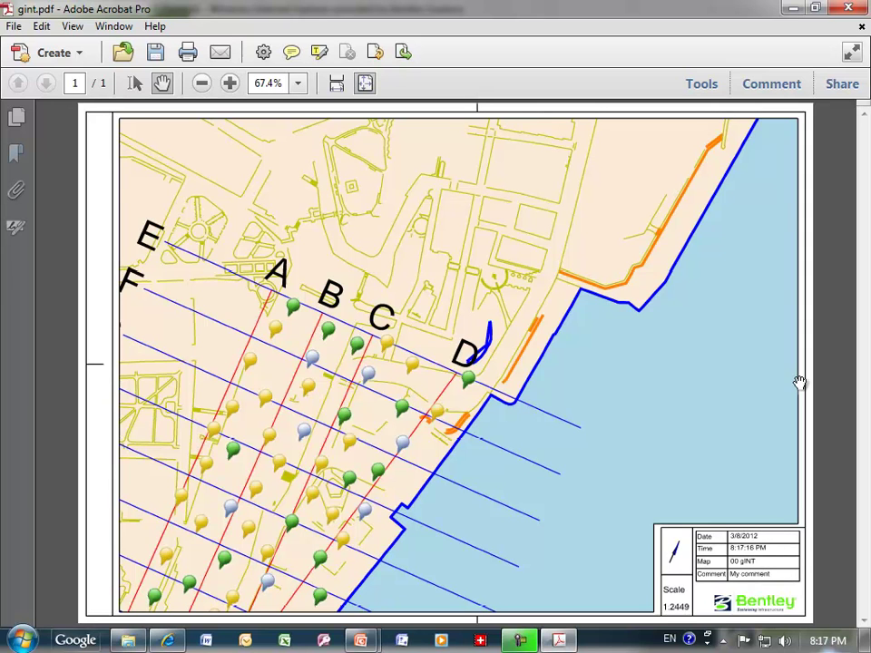
pyautogui.click(853, 11)
# - Discard changes to the PDF, open the map legend, and show the Display layer list
pyautogui.click(514, 360)
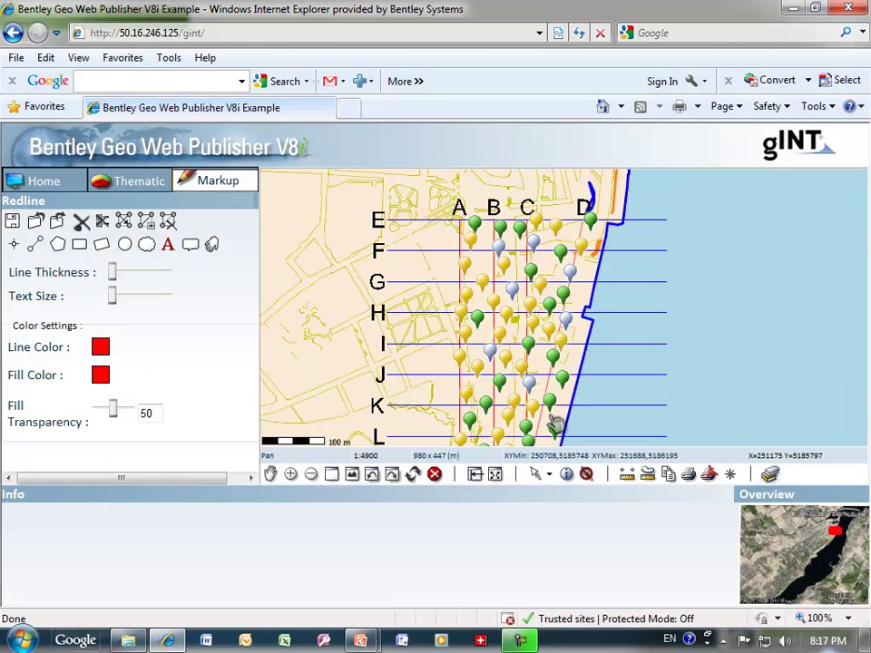
pyautogui.moveTo(478, 438)
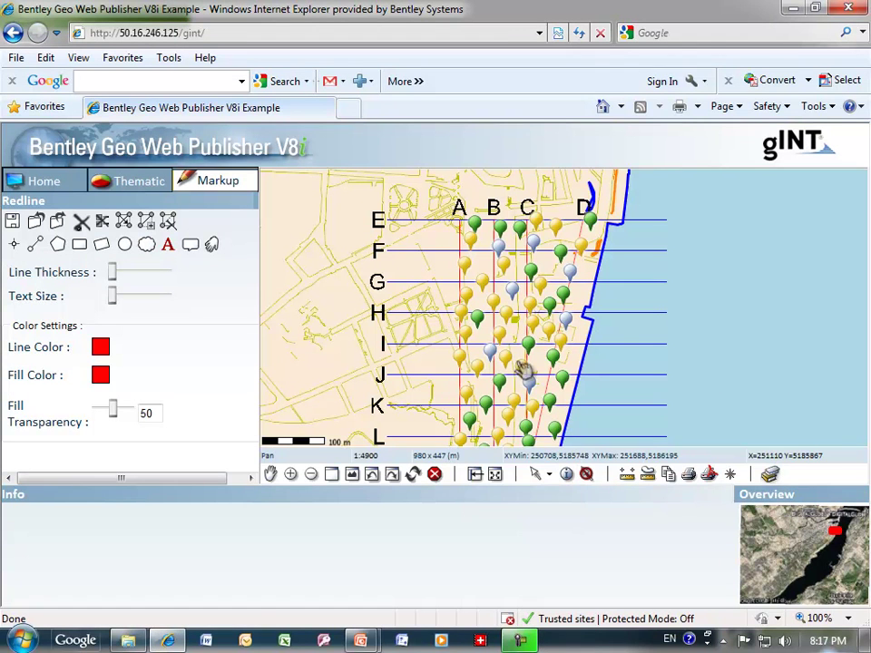
pyautogui.click(770, 476)
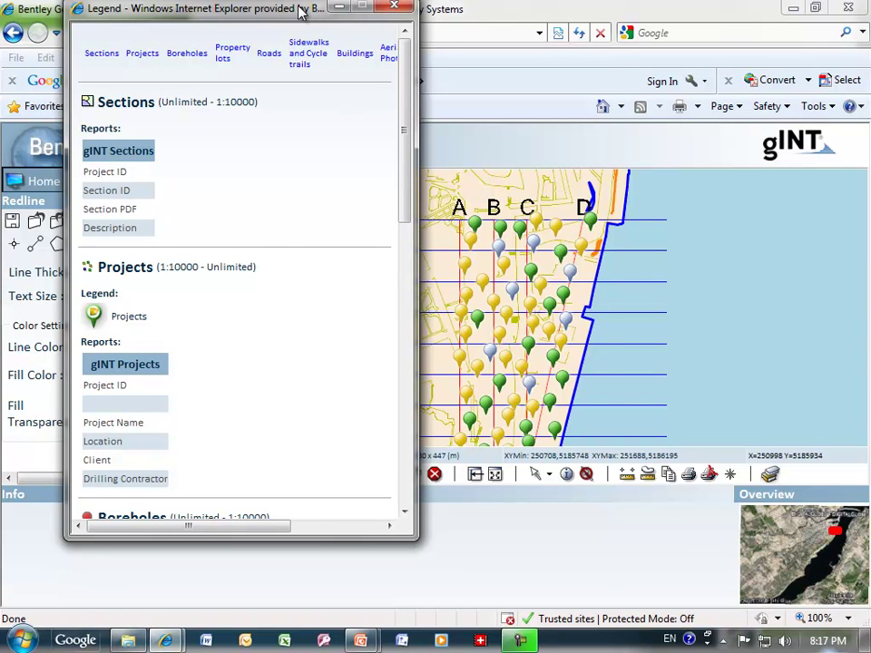
pyautogui.moveTo(297, 10); pyautogui.dragTo(476, 60)
pyautogui.click(48, 187)
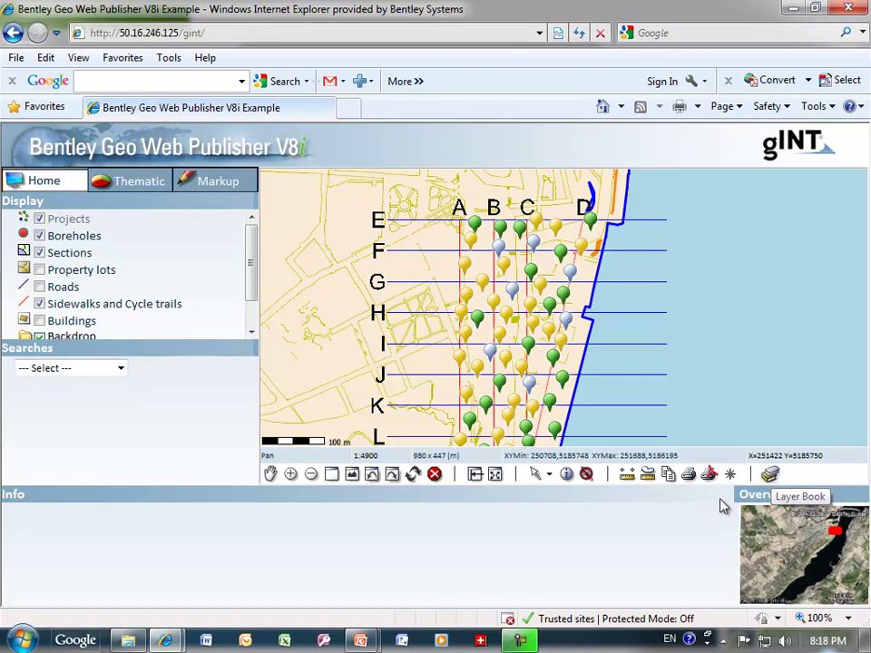
# - Move the Legend window to the right of the map and bring it to the front
pyautogui.moveTo(165, 642)
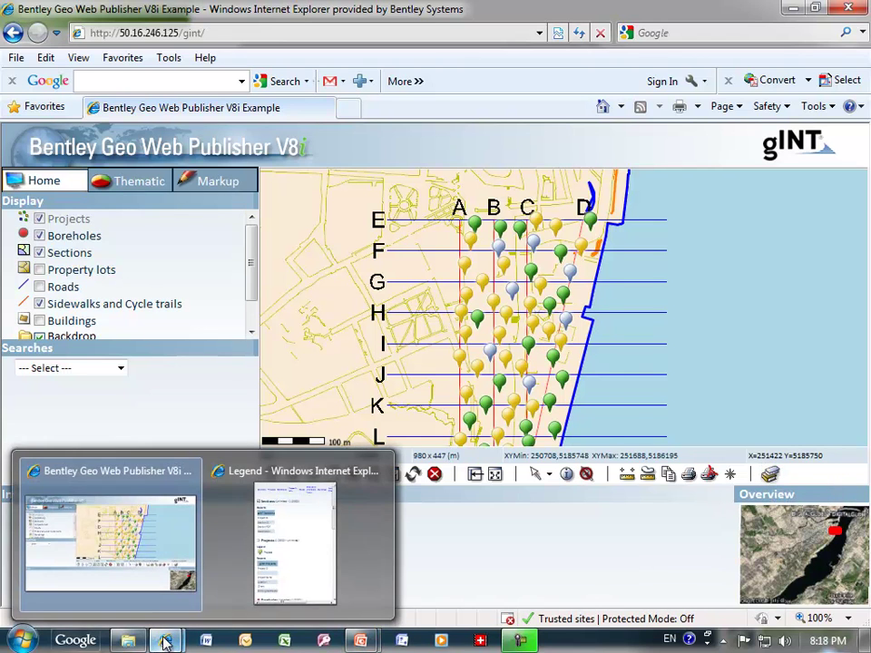
pyautogui.click(293, 541)
pyautogui.moveTo(451, 68); pyautogui.dragTo(673, 76)
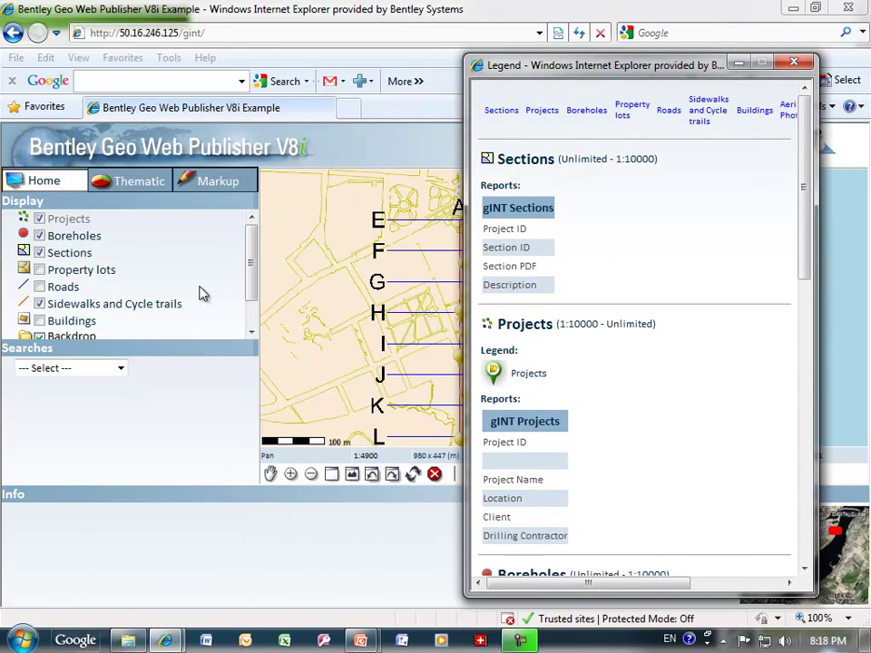
pyautogui.click(253, 255)
pyautogui.moveTo(253, 259)
pyautogui.mouseDown()
pyautogui.moveTo(253, 274)
pyautogui.moveTo(261, 254)
pyautogui.mouseUp()
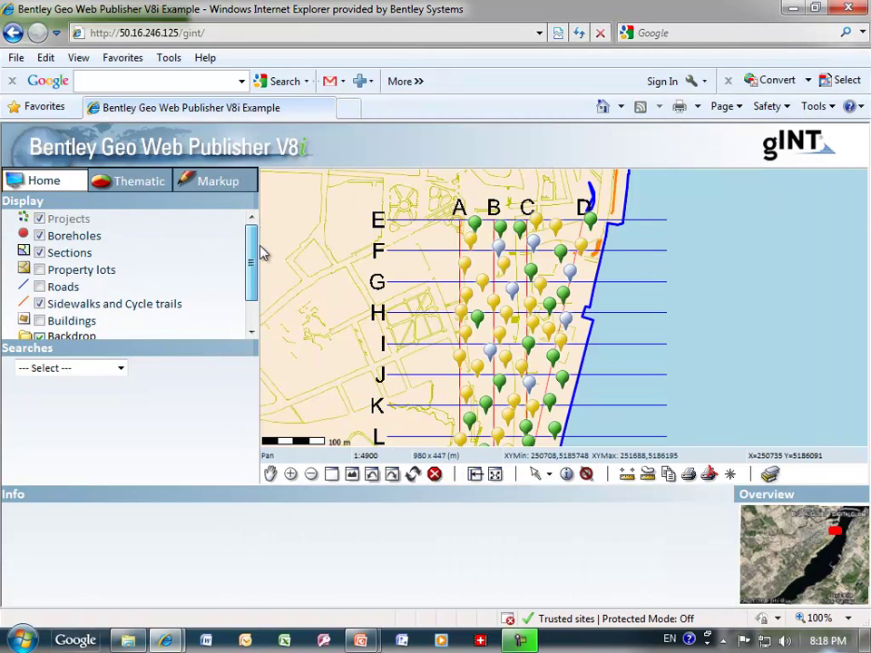
pyautogui.moveTo(165, 641)
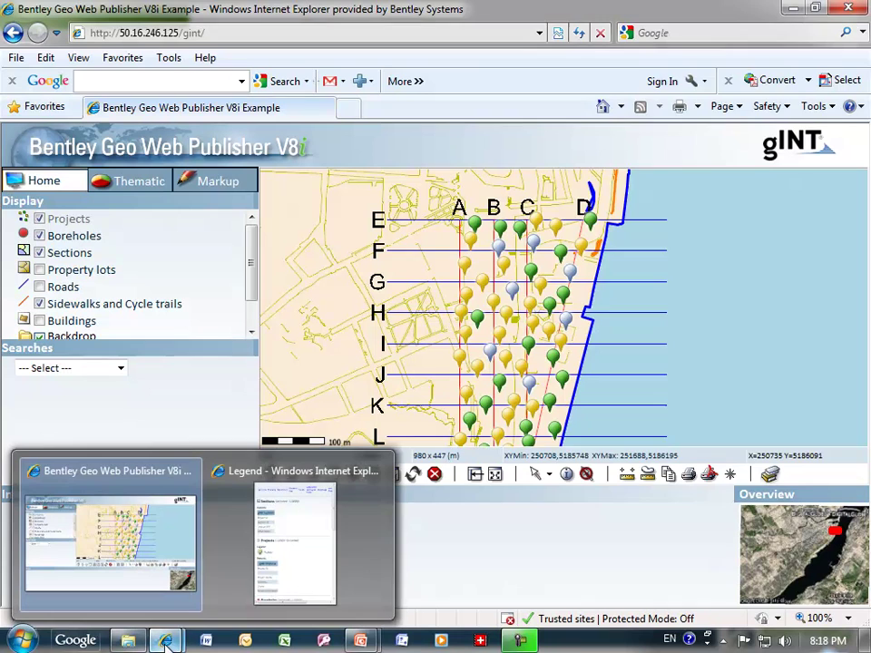
pyautogui.click(276, 562)
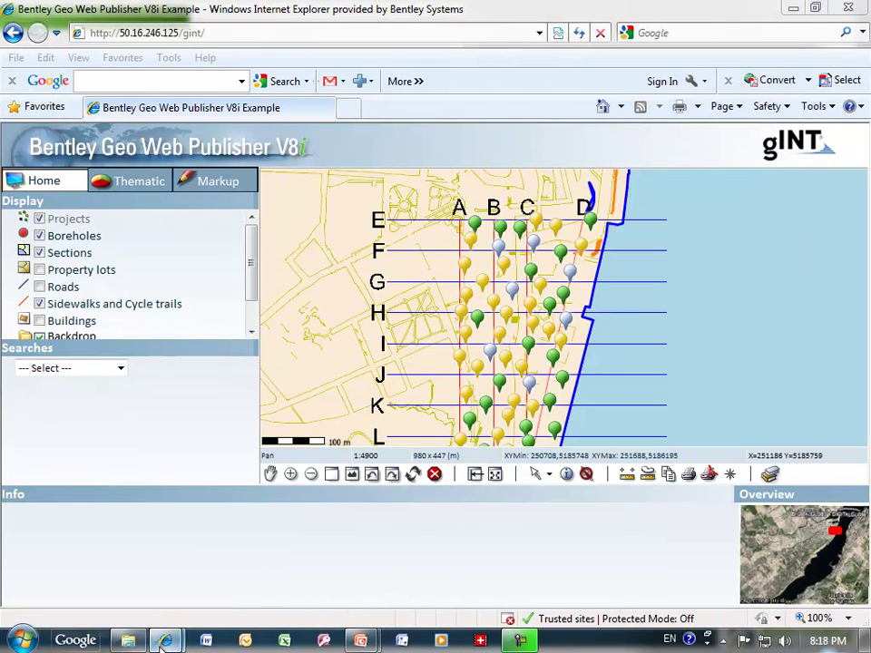
pyautogui.moveTo(165, 640)
pyautogui.click(278, 559)
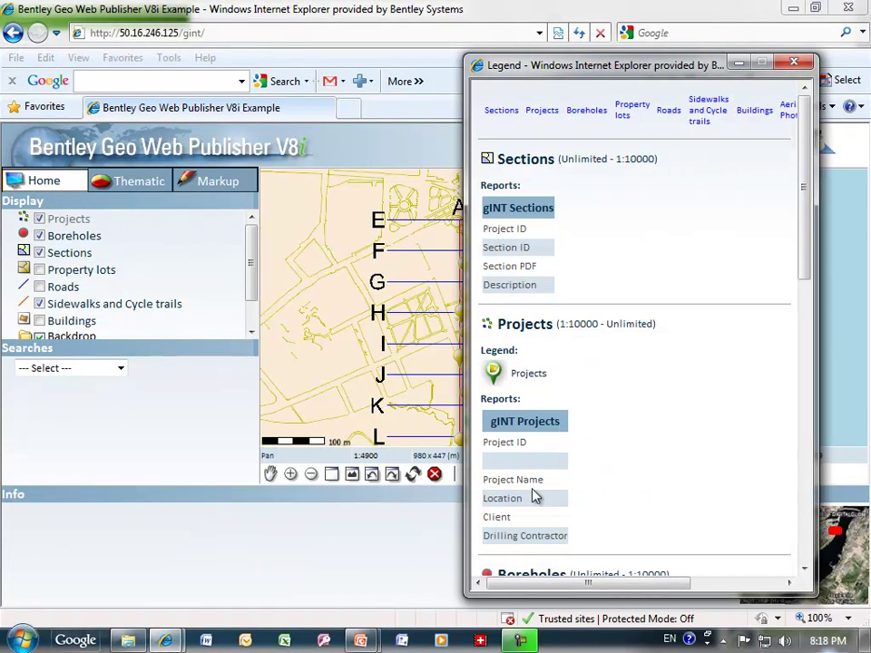
# - Scroll through the legend's scale ranges, symbols and Projects/Boreholes report fields, then close it
pyautogui.moveTo(802, 256); pyautogui.dragTo(800, 384)
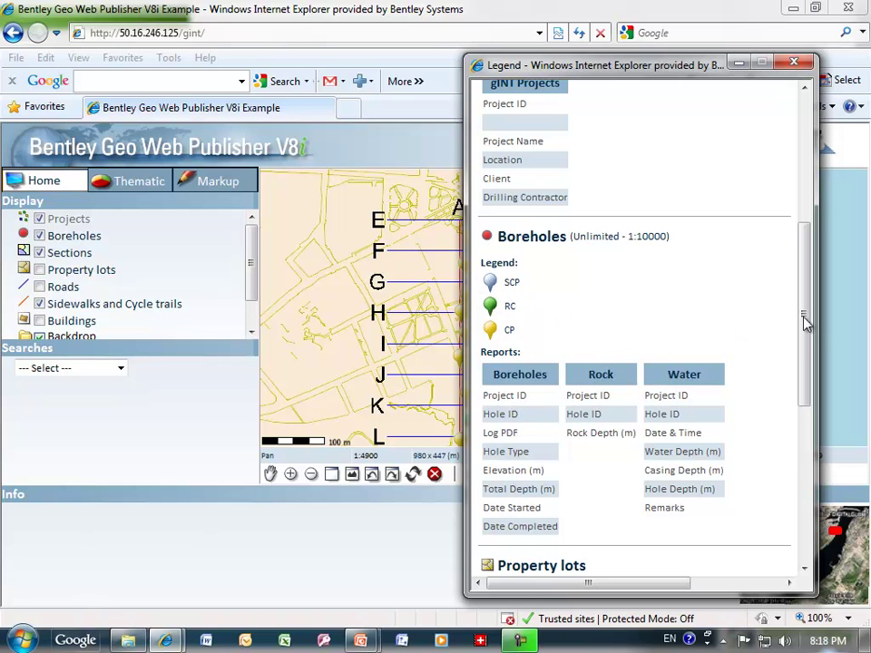
pyautogui.moveTo(806, 324)
pyautogui.mouseDown()
pyautogui.moveTo(804, 350)
pyautogui.moveTo(807, 306)
pyautogui.mouseUp()
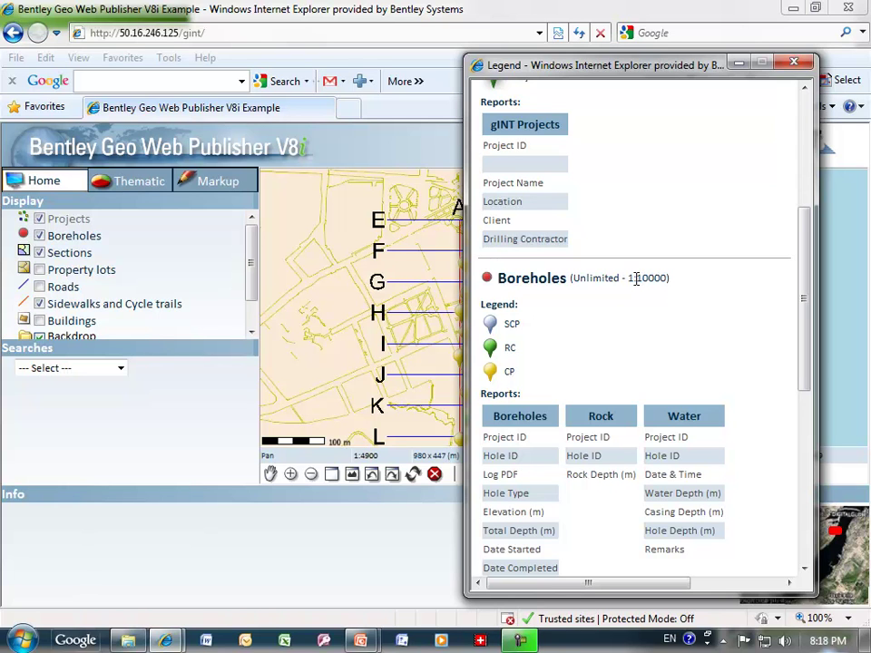
pyautogui.moveTo(801, 292); pyautogui.dragTo(813, 205)
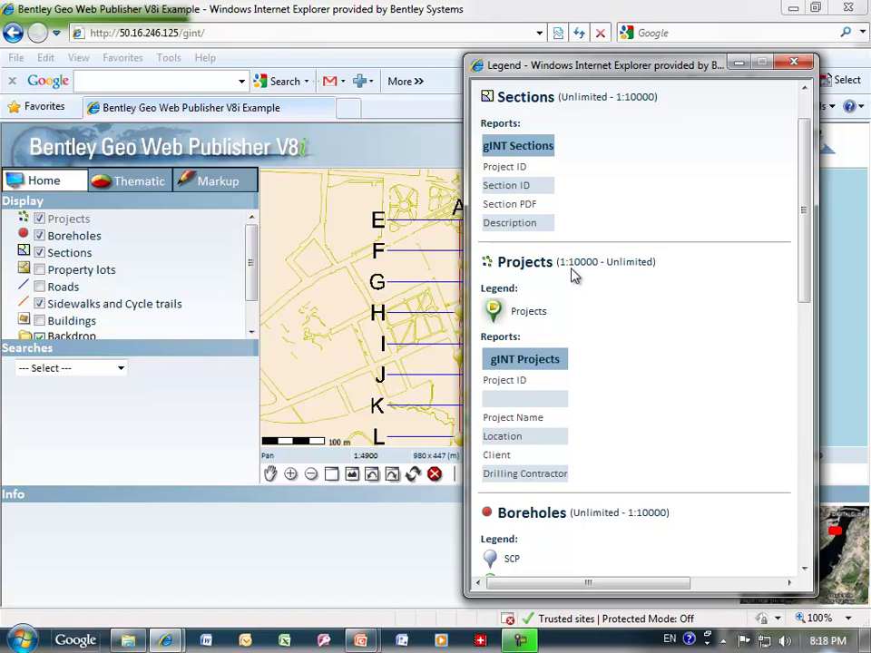
pyautogui.moveTo(802, 282); pyautogui.dragTo(796, 535)
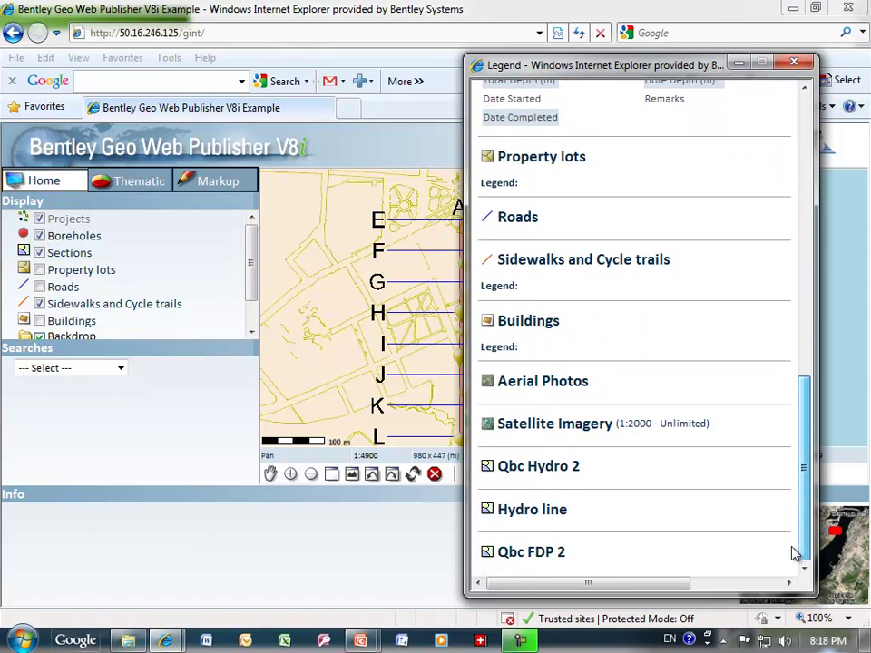
pyautogui.click(795, 63)
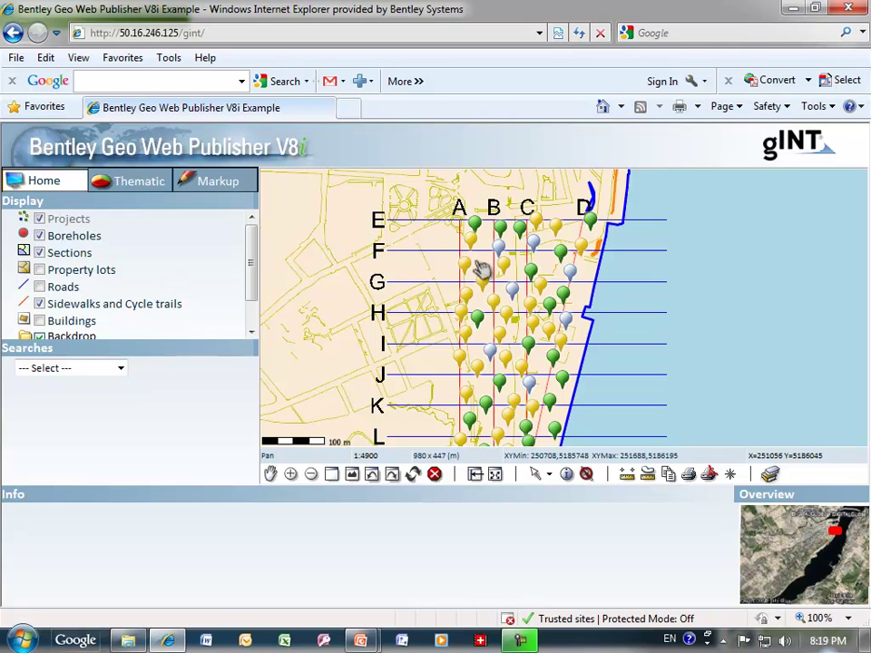
# - Query map feature info so the Info grid lists borehole BH-15 of project ABCD-1234
pyautogui.click(566, 473)
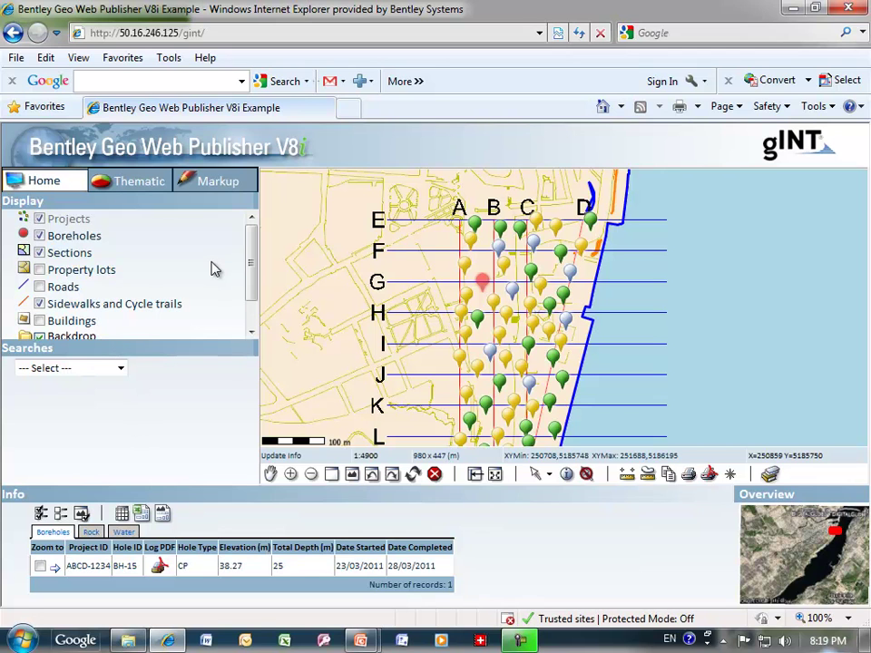
# - Run a Project list search for A* and view the ABCD-1234 report PDF
pyautogui.click(120, 369)
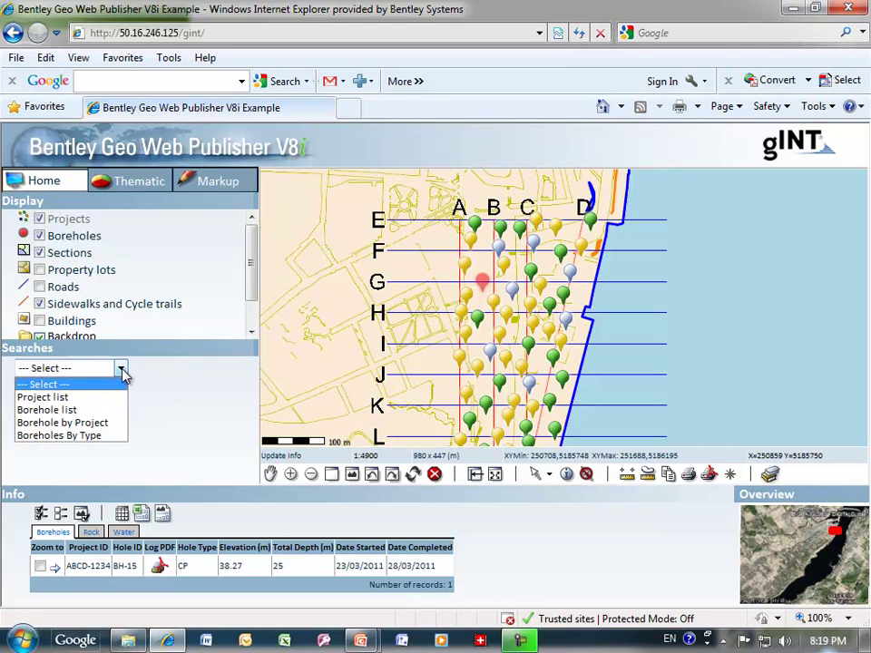
pyautogui.click(74, 400)
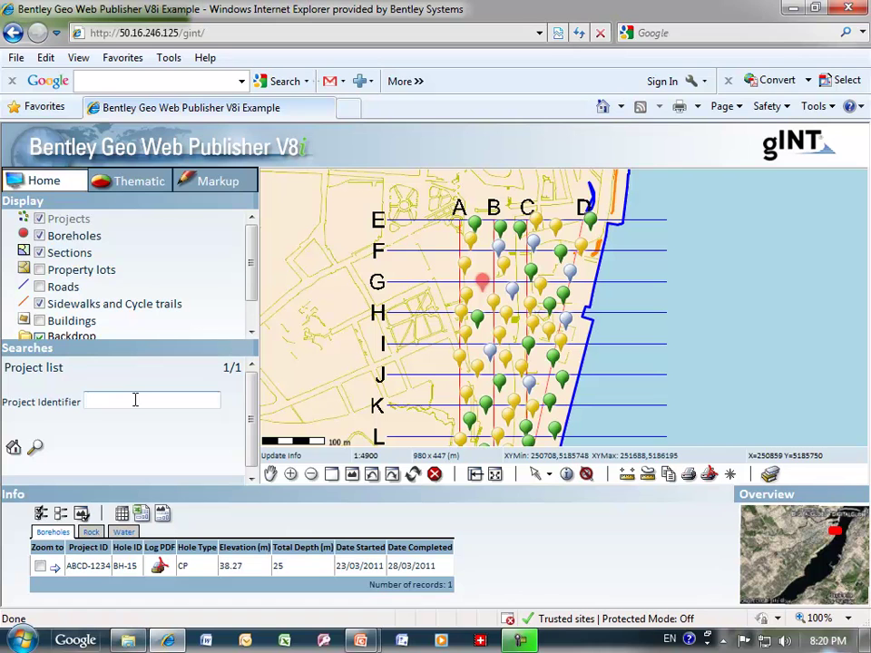
pyautogui.write('A*')
pyautogui.press('Return')
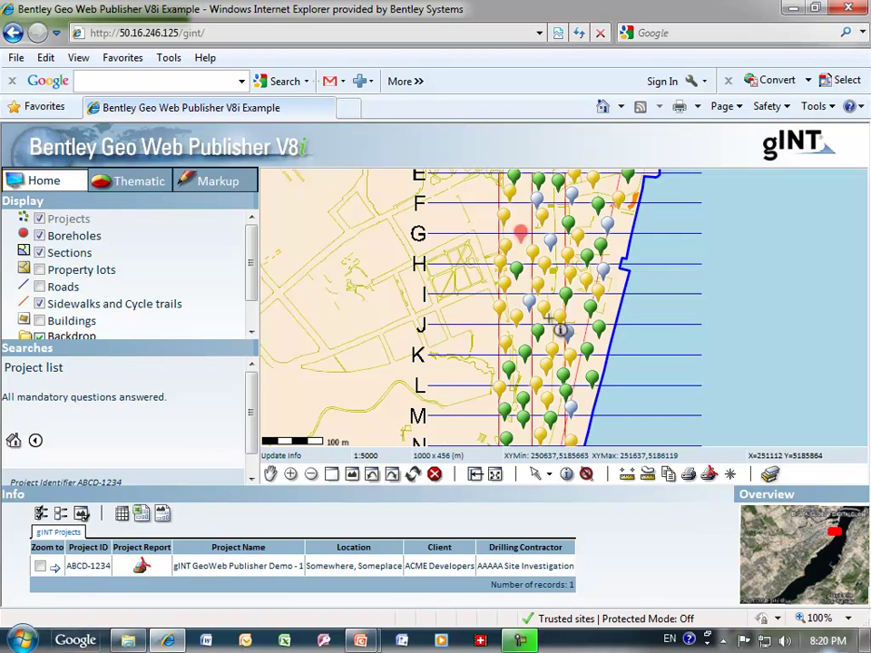
pyautogui.click(141, 570)
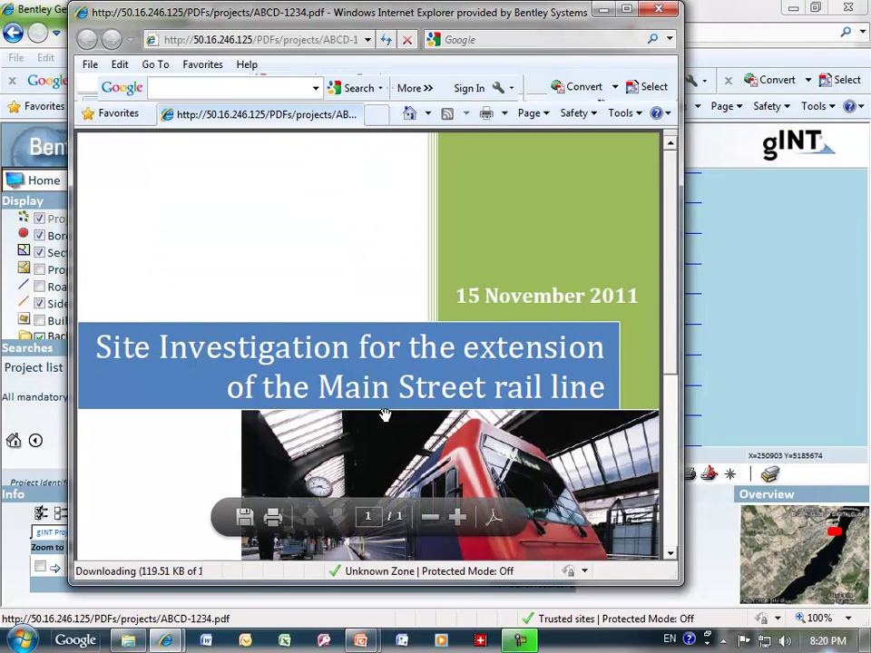
pyautogui.click(659, 9)
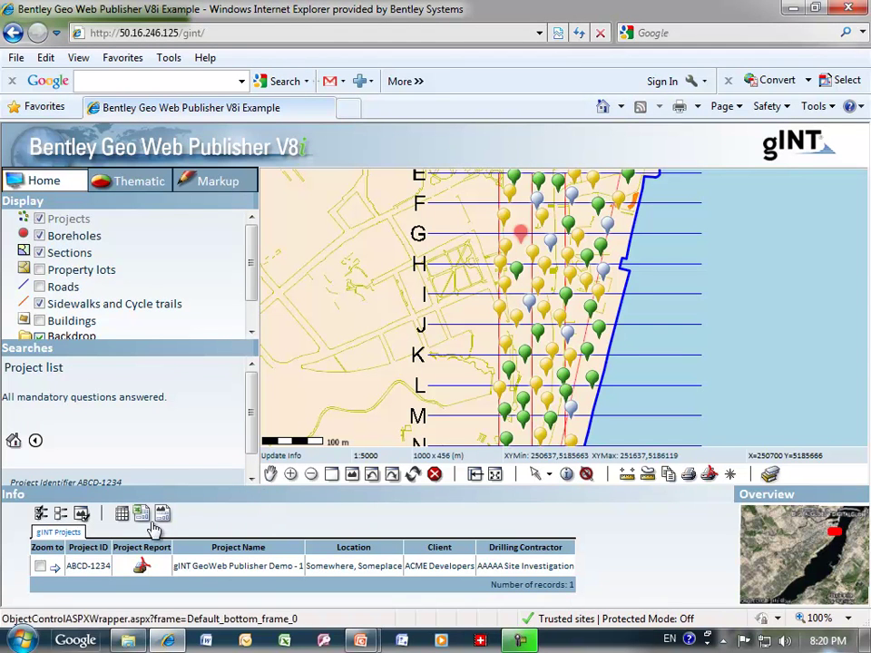
# - Clear the project identifier and rerun the search to list all three projects
pyautogui.click(36, 442)
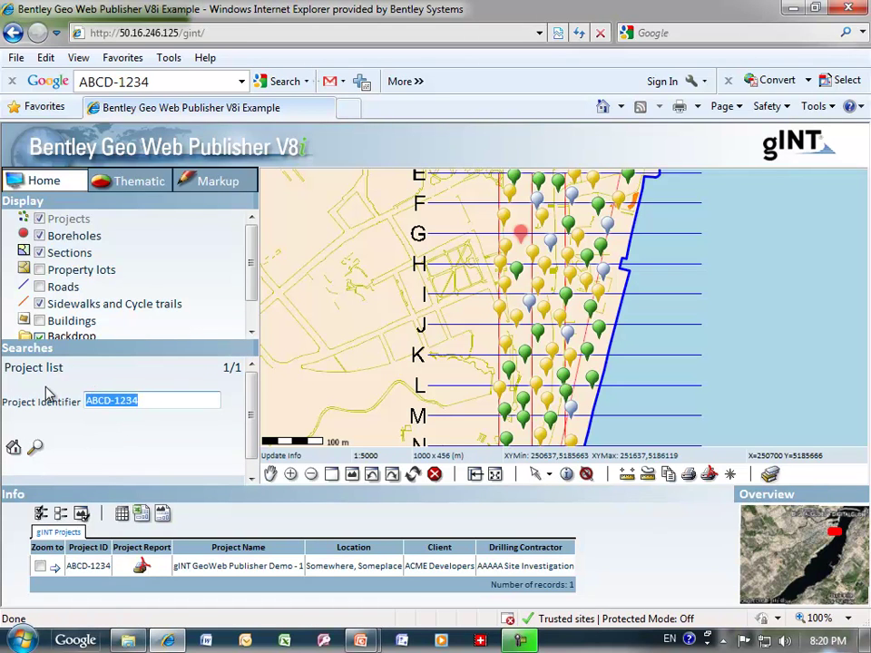
pyautogui.press('BackSpace')
pyautogui.press('Return')
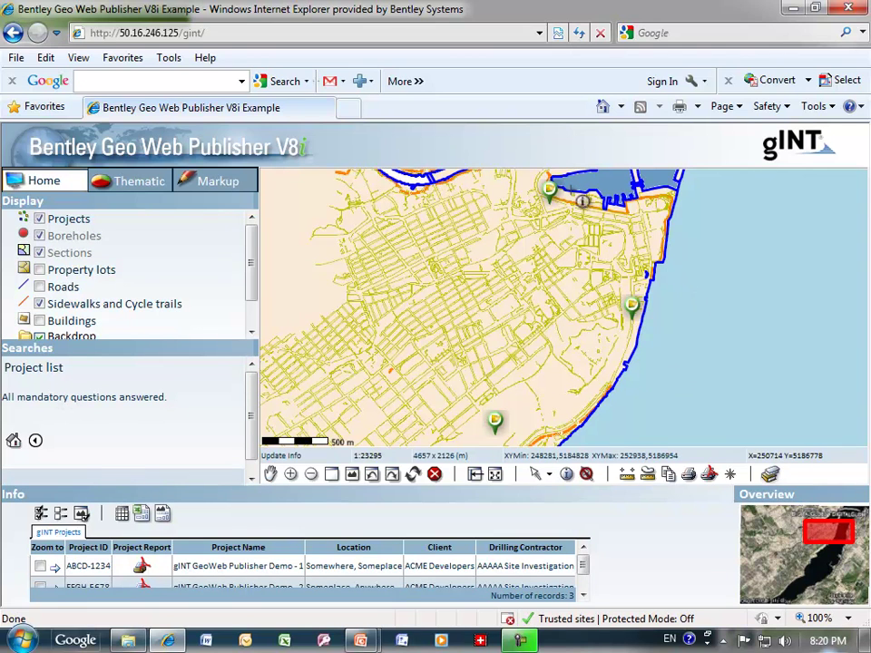
pyautogui.click(584, 596)
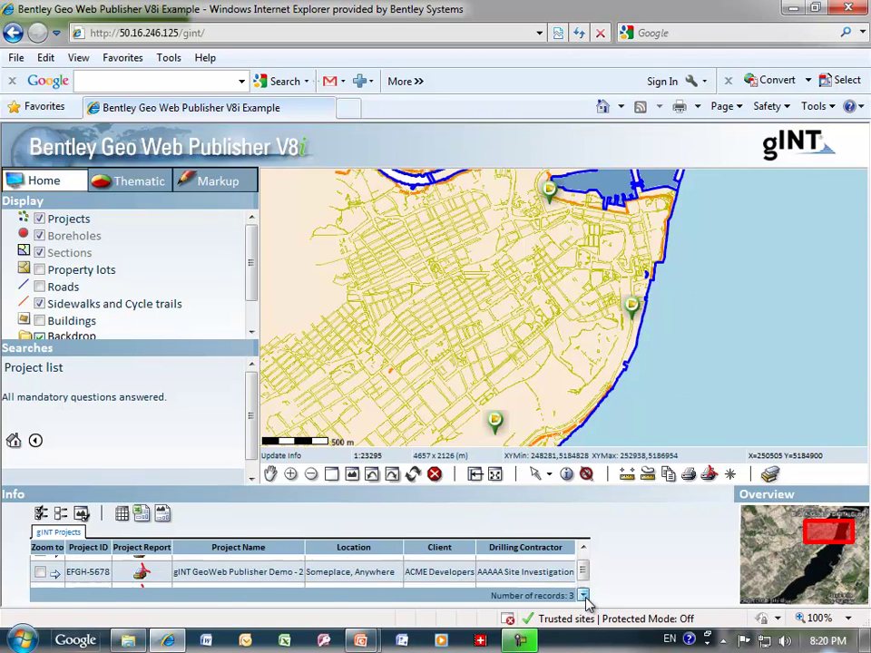
pyautogui.click(584, 596)
pyautogui.click(583, 550)
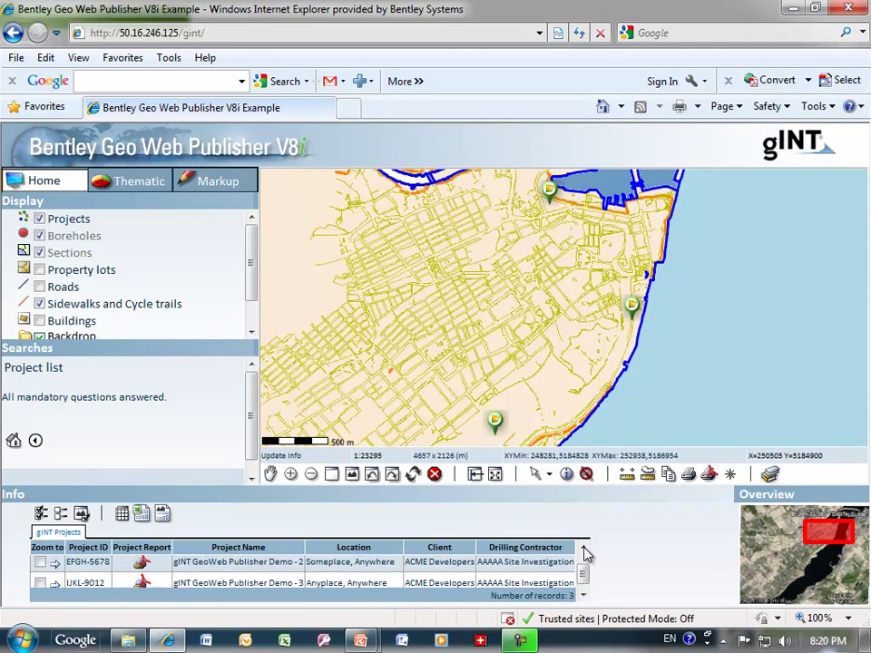
pyautogui.click(583, 550)
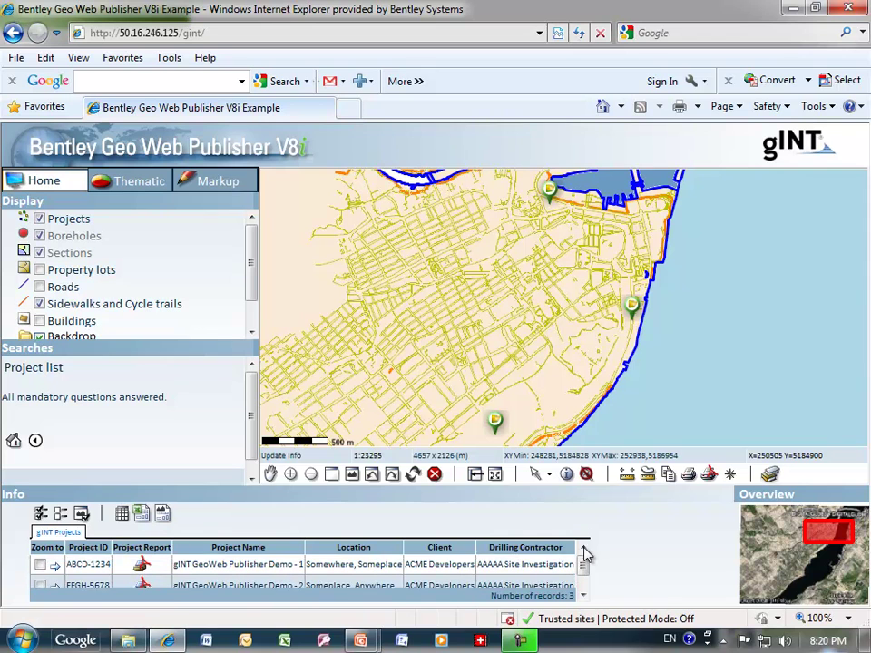
pyautogui.click(13, 441)
pyautogui.click(121, 369)
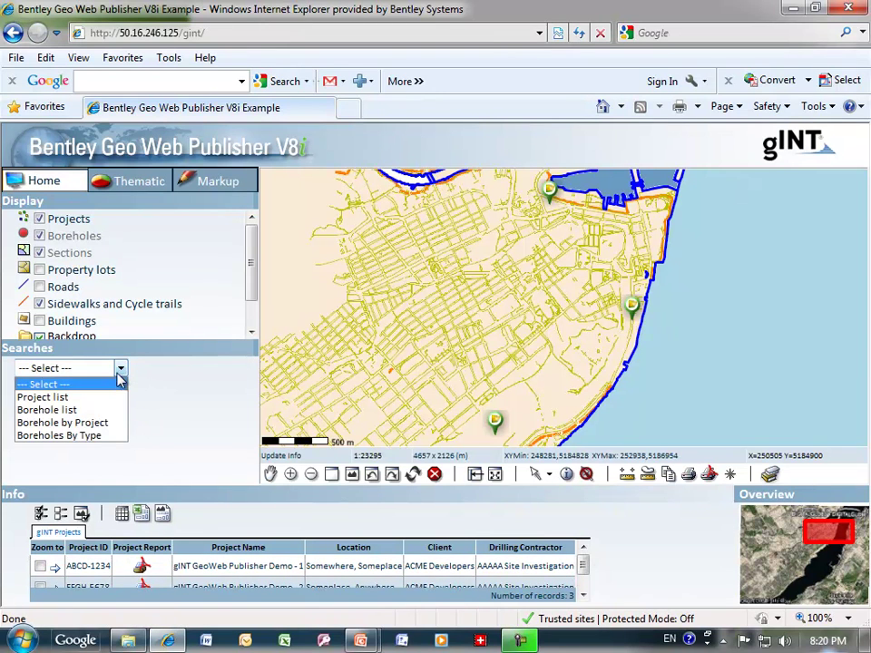
# - Use the Borehole list search to zoom to borehole BH-19
pyautogui.click(91, 411)
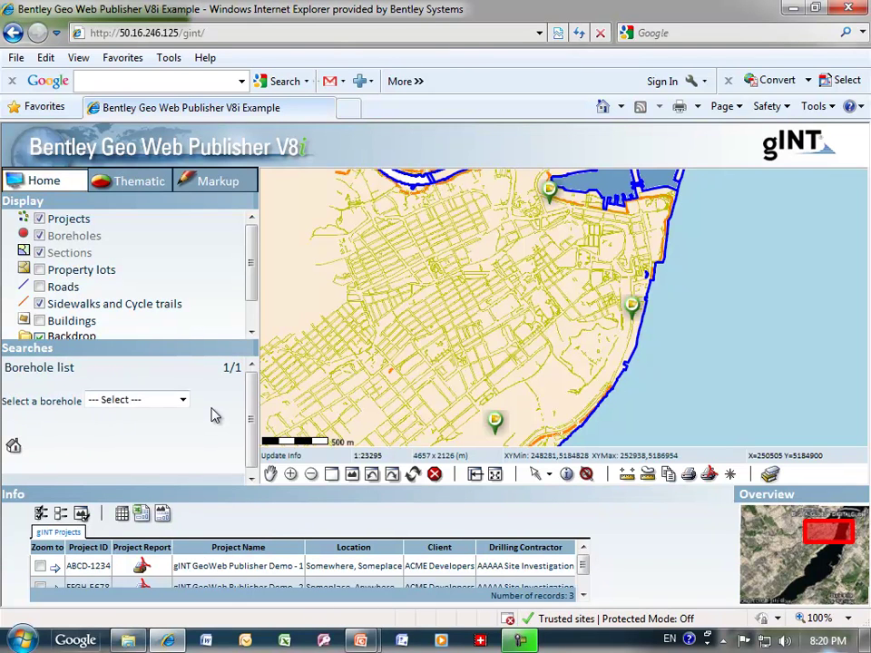
pyautogui.click(183, 400)
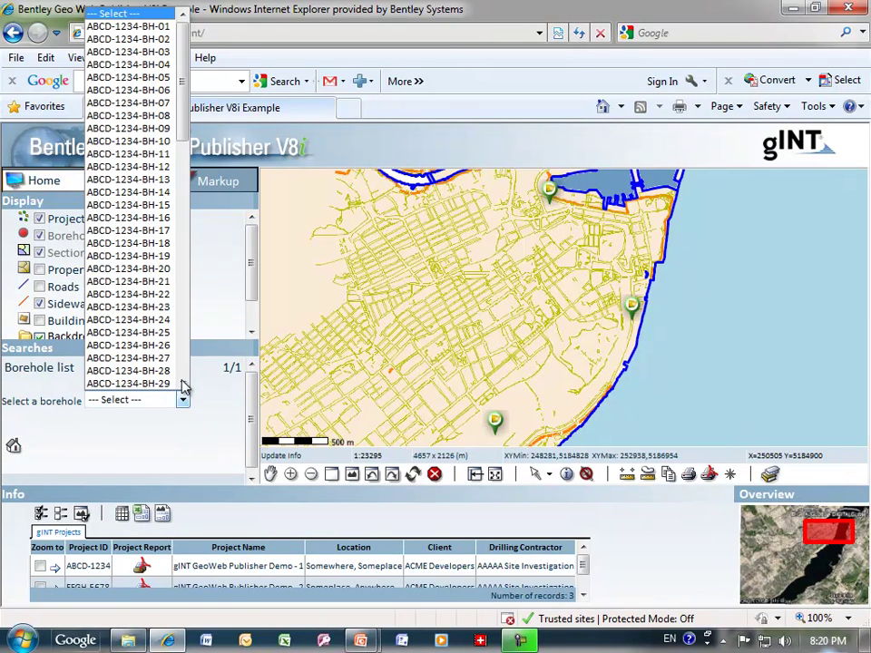
pyautogui.click(156, 259)
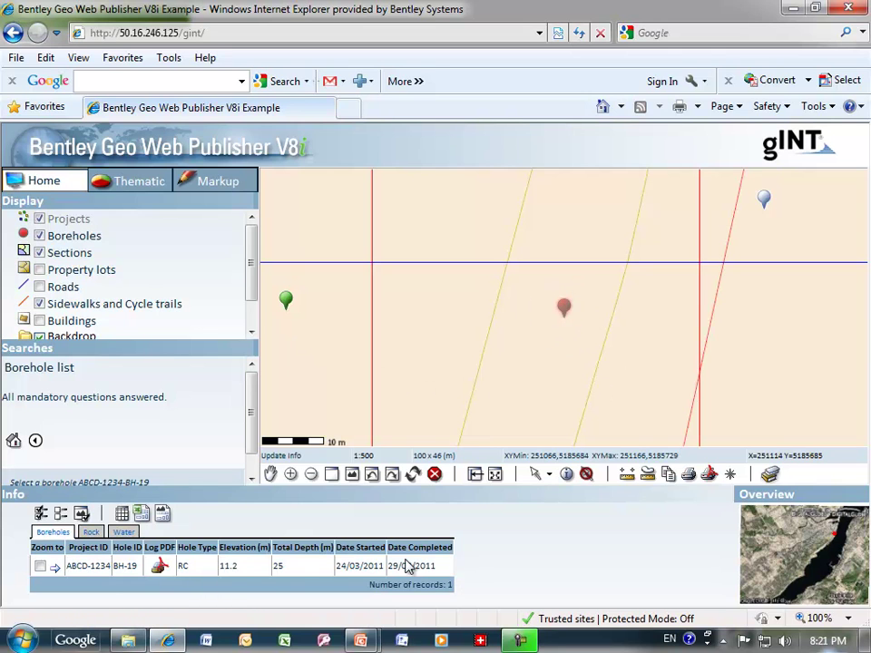
# - Use Borehole by Project to pick ABCD-1234 and zoom to borehole BH-30
pyautogui.click(12, 440)
pyautogui.click(120, 369)
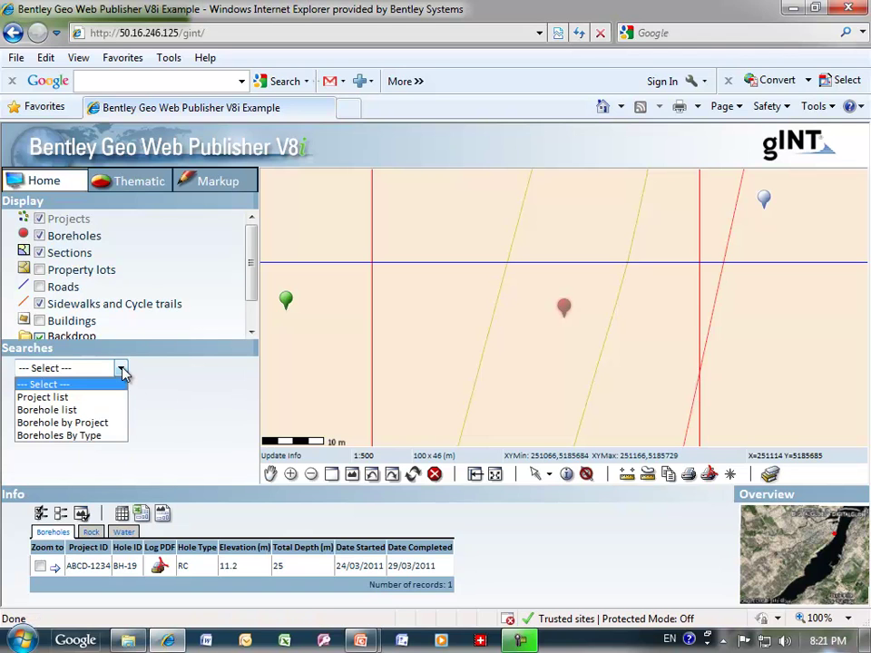
pyautogui.click(100, 424)
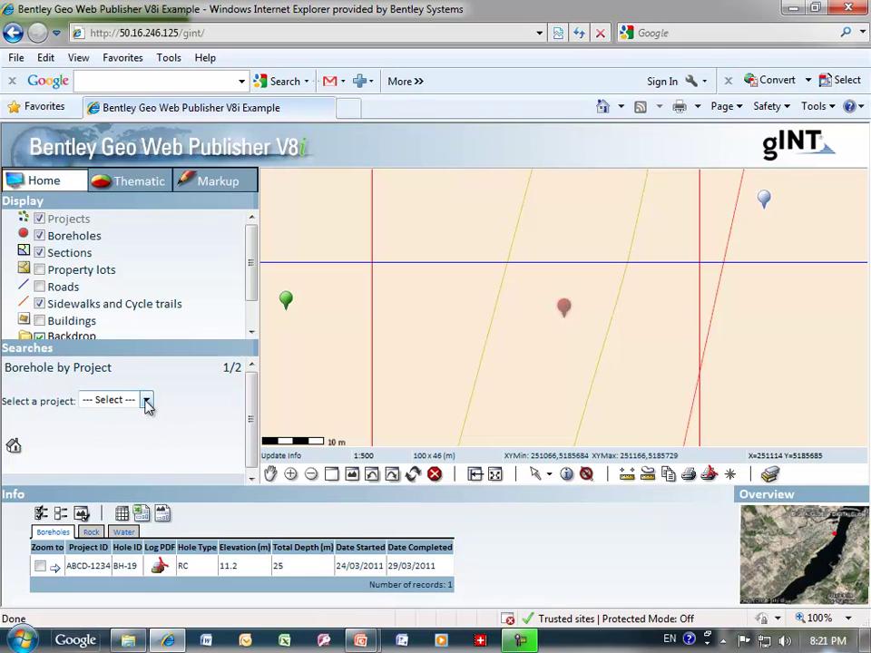
pyautogui.click(146, 400)
pyautogui.click(141, 428)
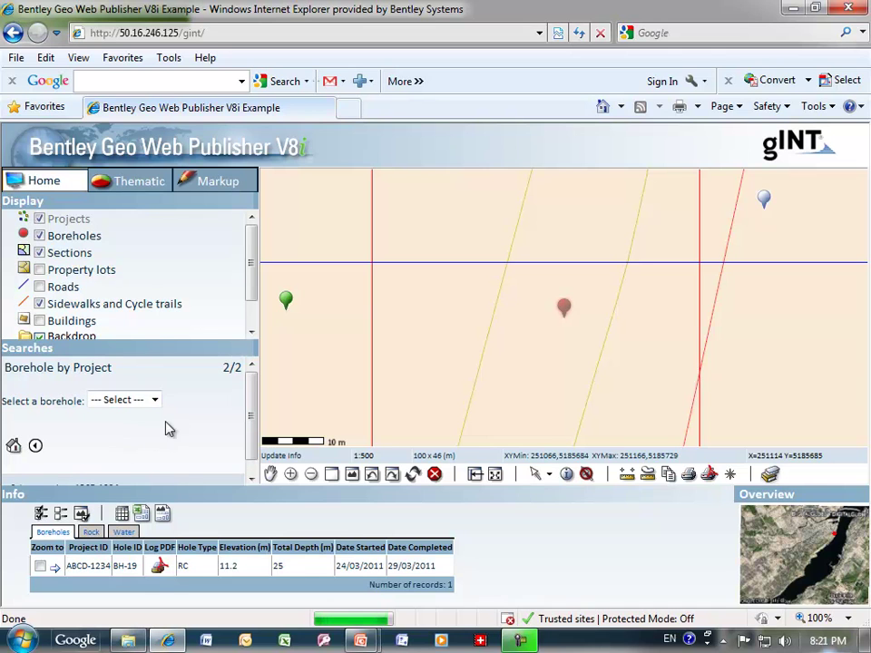
pyautogui.click(155, 400)
pyautogui.moveTo(160, 178); pyautogui.dragTo(148, 243)
pyautogui.click(136, 256)
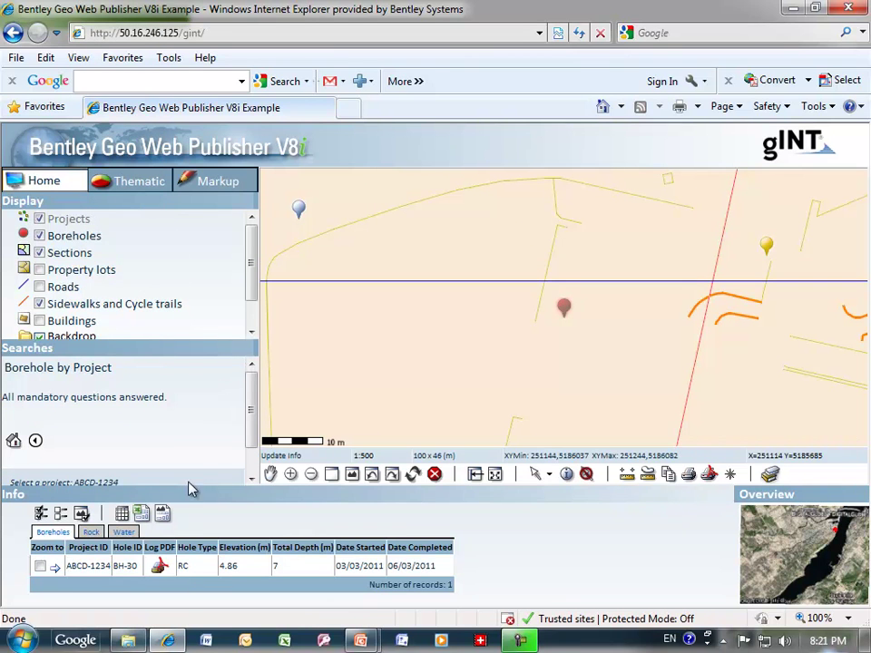
pyautogui.click(16, 443)
pyautogui.click(121, 368)
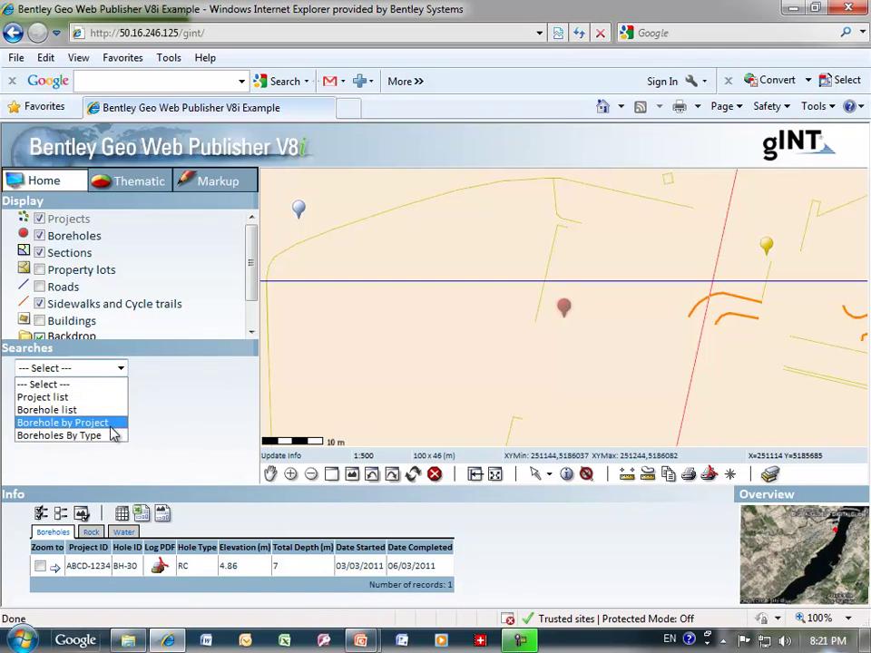
# - Run Boreholes By Type for SCP and page through the 8 results in the Info grid
pyautogui.click(102, 438)
pyautogui.click(131, 401)
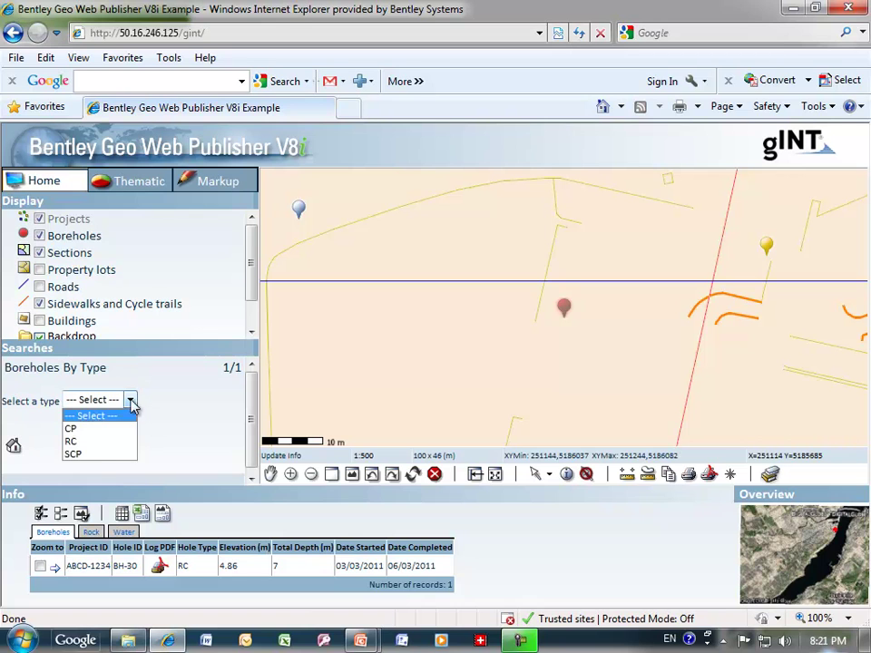
pyautogui.click(92, 456)
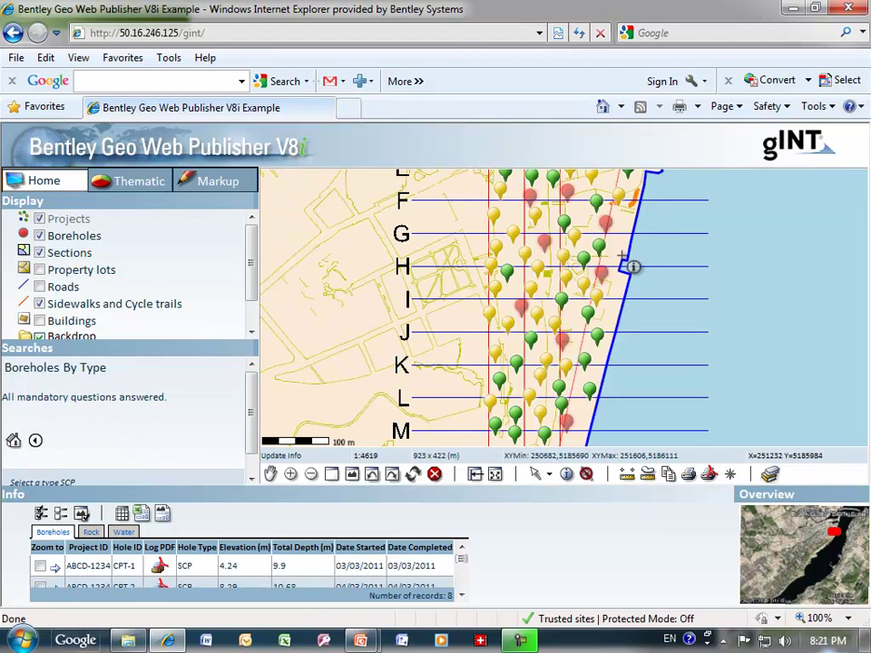
pyautogui.click(463, 598)
pyautogui.click(462, 599)
pyautogui.click(463, 599)
pyautogui.click(463, 599)
pyautogui.click(463, 599)
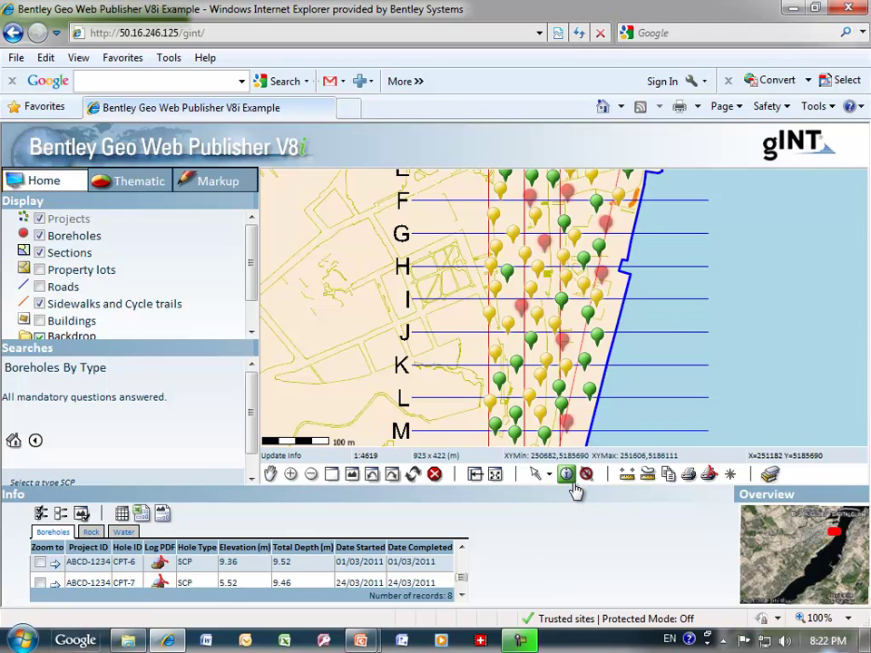
# - Return to the PowerPoint slide show and advance to slide 17, 'Summary - gINT'
pyautogui.hotkey('alt', 'Tab')
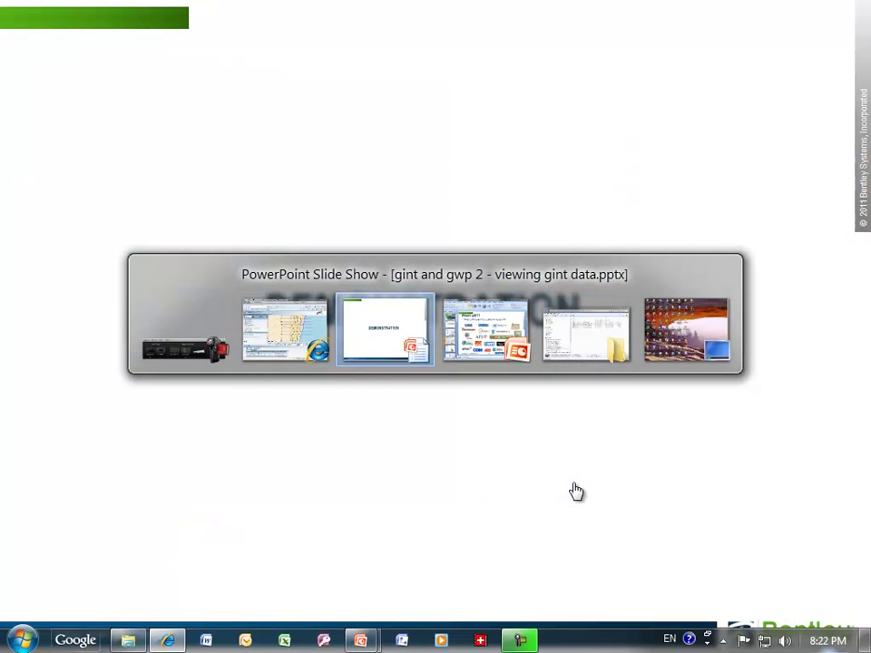
pyautogui.hotkey('alt', 'Tab')
pyautogui.hotkey('alt', 'Tab')
pyautogui.hotkey('alt', 'Tab')
pyautogui.hotkey('alt', 'Tab')
pyautogui.hotkey('alt', 'Tab')
pyautogui.hotkey('alt', 'Tab')
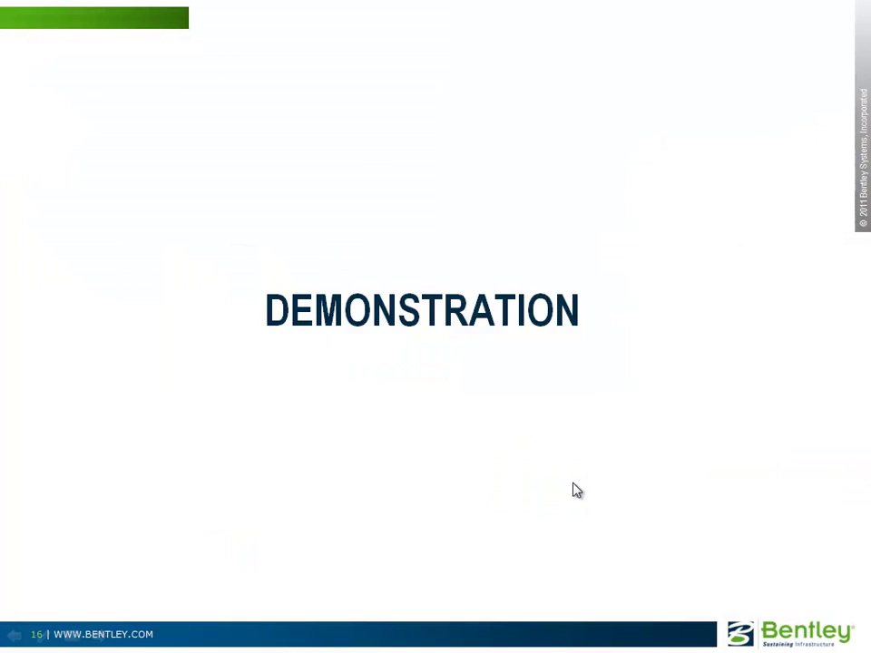
pyautogui.press('Right')
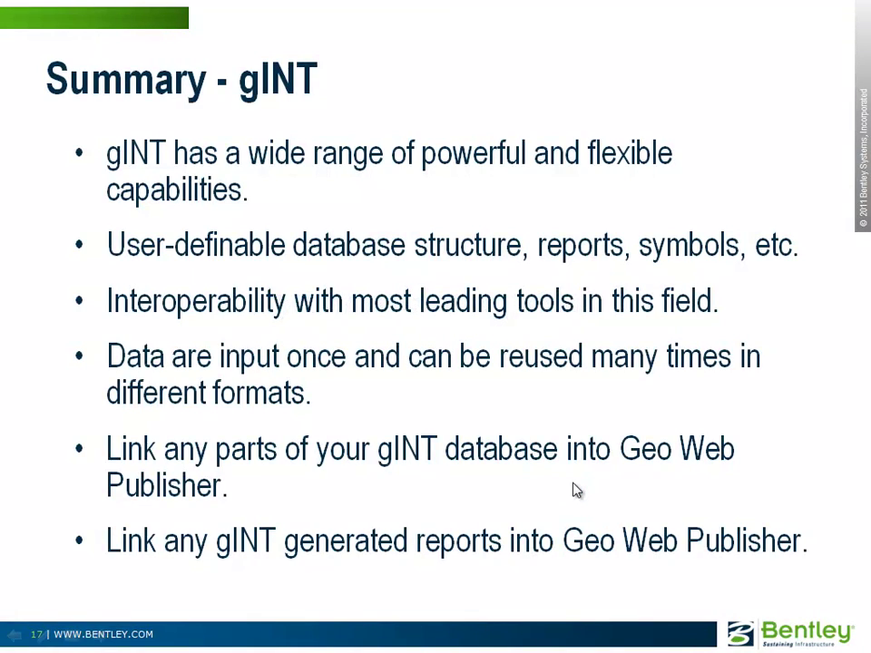